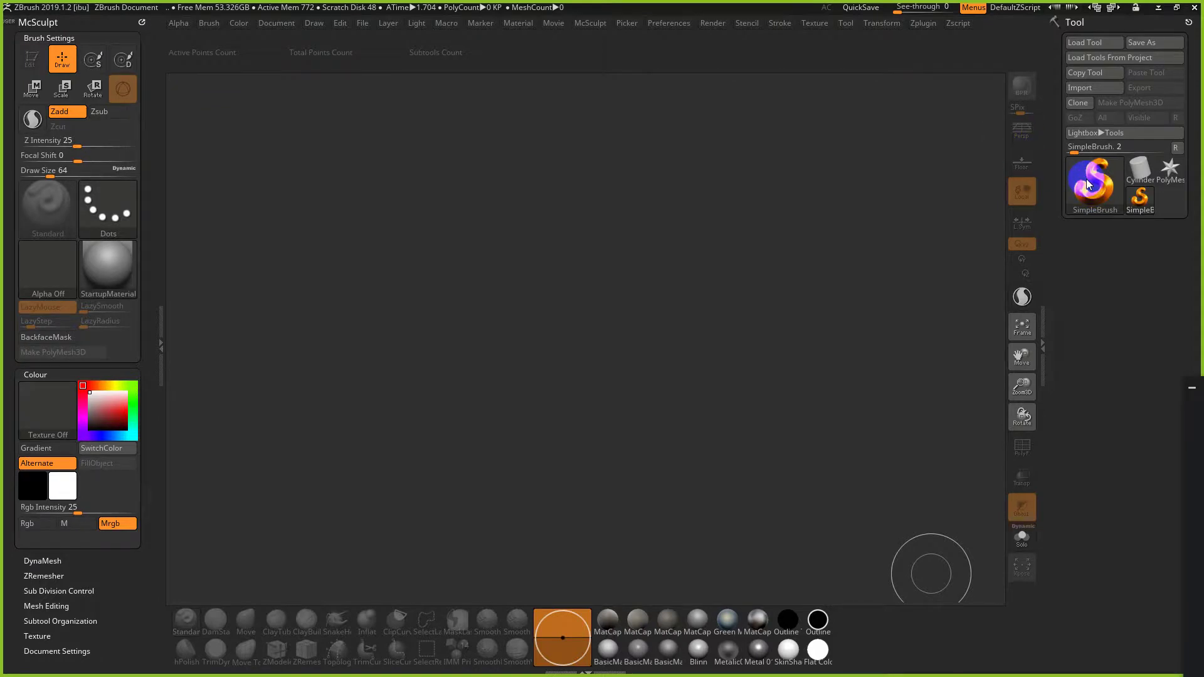
# Step: Paint a long winding 2.5D test stroke across the canvas with the SimpleBrush
pyautogui.click(1088, 183)
pyautogui.click(1107, 210)
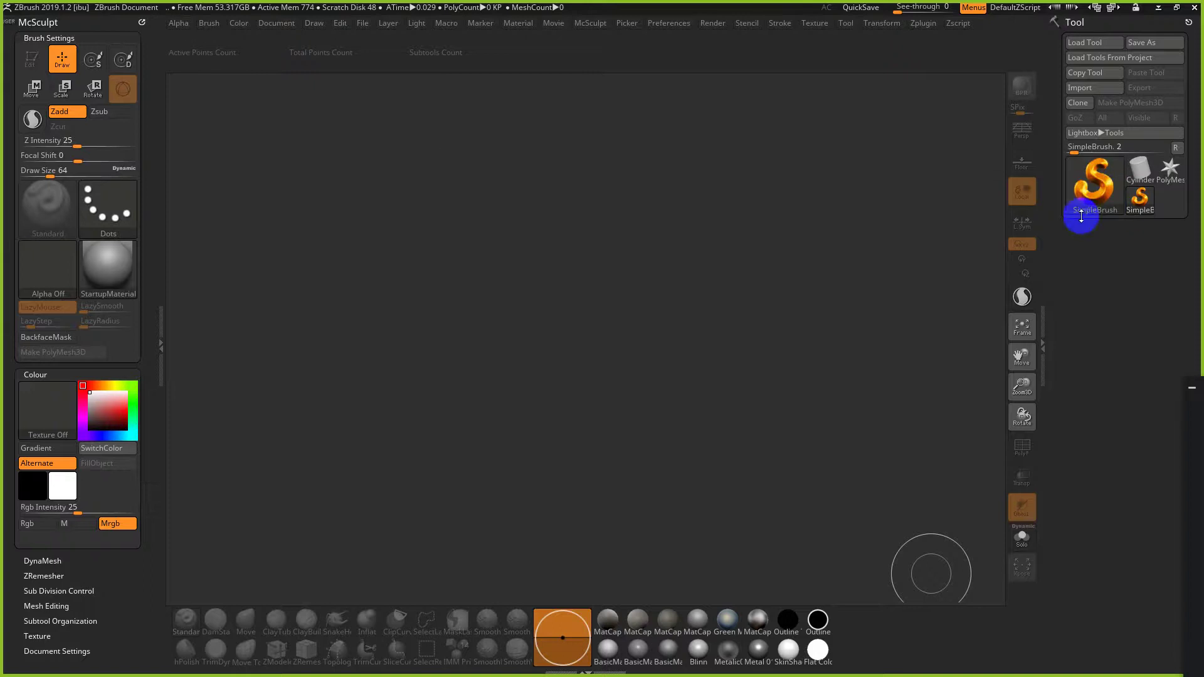
pyautogui.moveTo(304, 248)
pyautogui.mouseDown()
pyautogui.moveTo(411, 216)
pyautogui.moveTo(640, 250)
pyautogui.moveTo(545, 201)
pyautogui.moveTo(799, 194)
pyautogui.mouseUp()
# Step: Undo the SimpleBrush stroke and paint overlapping looping strokes with the DepthBrush, using draw size 31
pyautogui.click(1137, 207)
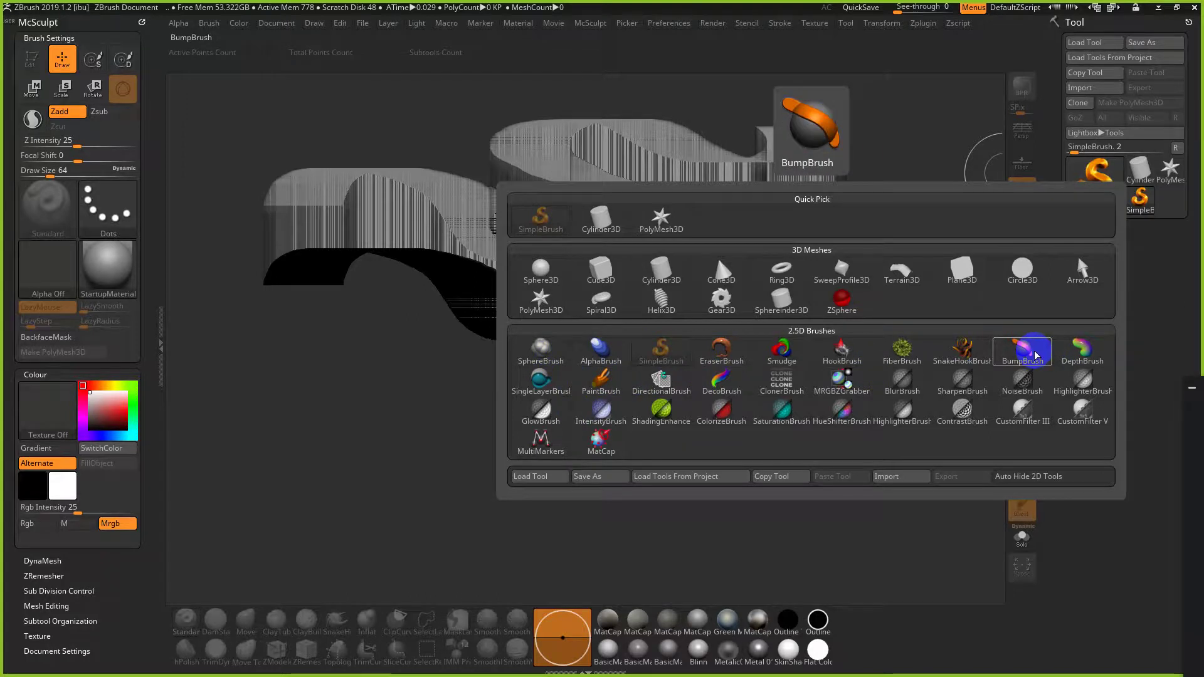
pyautogui.click(1082, 350)
pyautogui.hotkey('ctrl', 'z')
pyautogui.moveTo(339, 201)
pyautogui.mouseDown()
pyautogui.moveTo(403, 181)
pyautogui.moveTo(637, 256)
pyautogui.moveTo(655, 251)
pyautogui.moveTo(646, 258)
pyautogui.mouseUp()
pyautogui.press('s')
pyautogui.moveTo(640, 195)
pyautogui.mouseDown()
pyautogui.moveTo(688, 178)
pyautogui.moveTo(768, 238)
pyautogui.moveTo(856, 229)
pyautogui.moveTo(683, 254)
pyautogui.moveTo(580, 241)
pyautogui.moveTo(677, 151)
pyautogui.moveTo(530, 154)
pyautogui.moveTo(704, 178)
pyautogui.moveTo(349, 256)
pyautogui.moveTo(624, 328)
pyautogui.moveTo(521, 358)
pyautogui.moveTo(471, 317)
pyautogui.moveTo(704, 357)
pyautogui.moveTo(489, 419)
pyautogui.moveTo(566, 325)
pyautogui.moveTo(756, 357)
pyautogui.moveTo(686, 369)
pyautogui.moveTo(301, 279)
pyautogui.moveTo(498, 404)
pyautogui.moveTo(768, 417)
pyautogui.moveTo(788, 464)
pyautogui.mouseUp()
# Step: Launch Photoshop, open the recent file Project_Template.psd, and switch back to ZBrush
pyautogui.press('super')
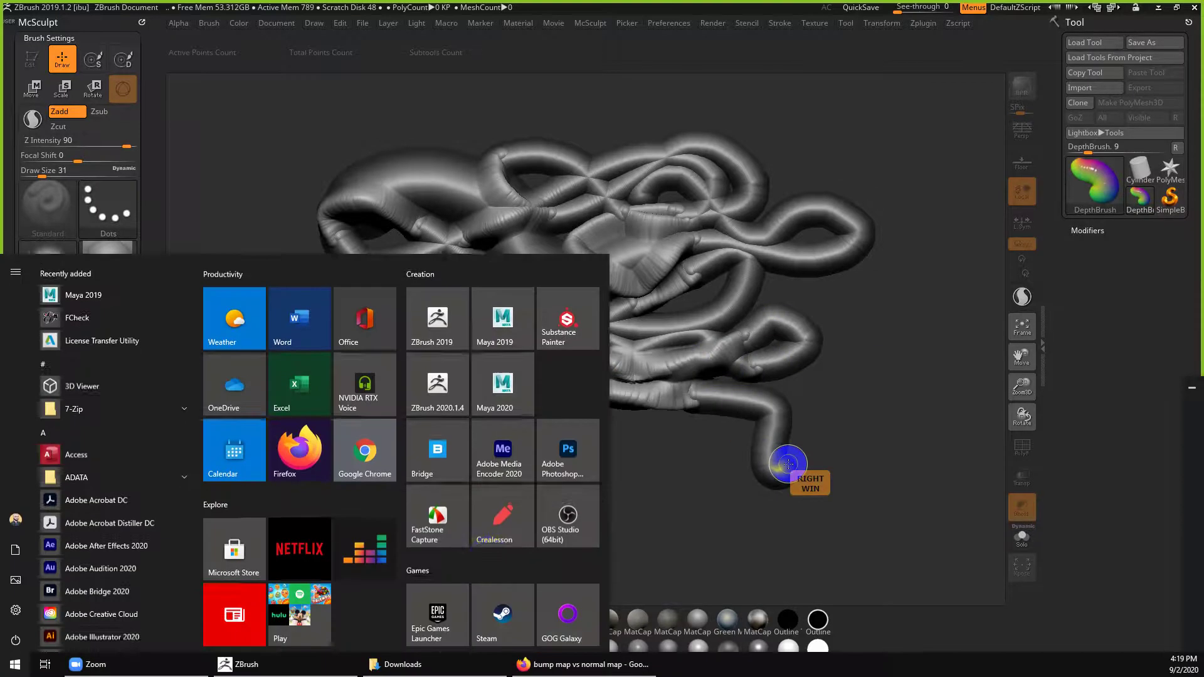
pyautogui.click(564, 450)
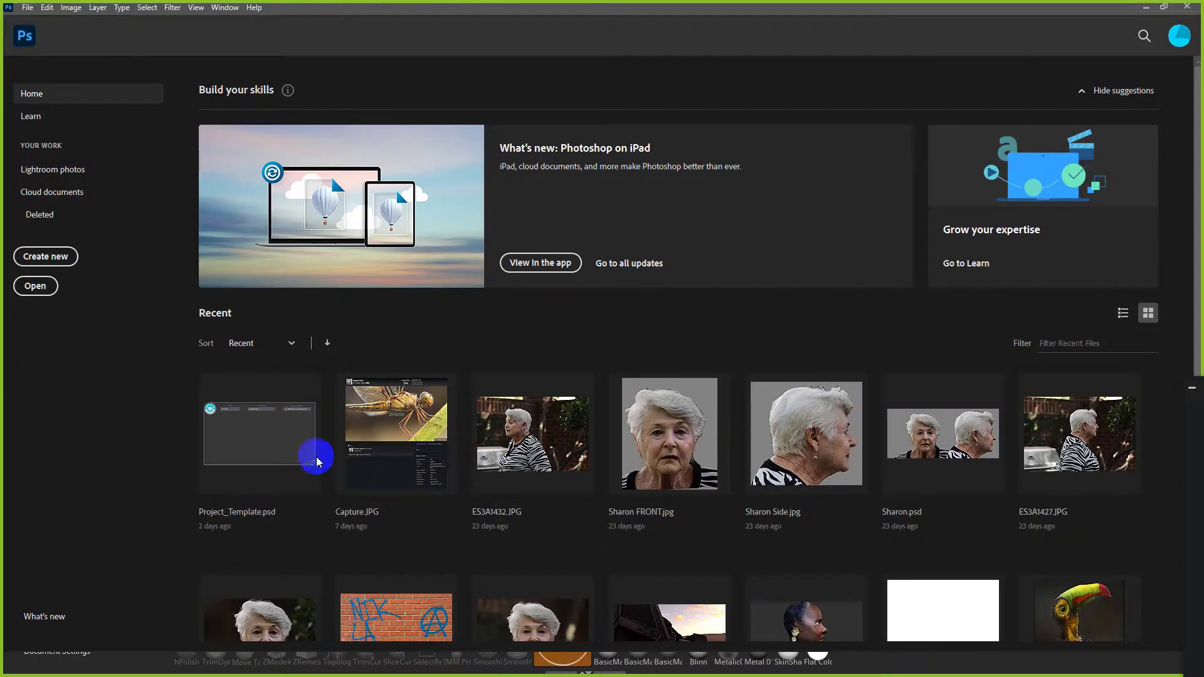
pyautogui.click(264, 444)
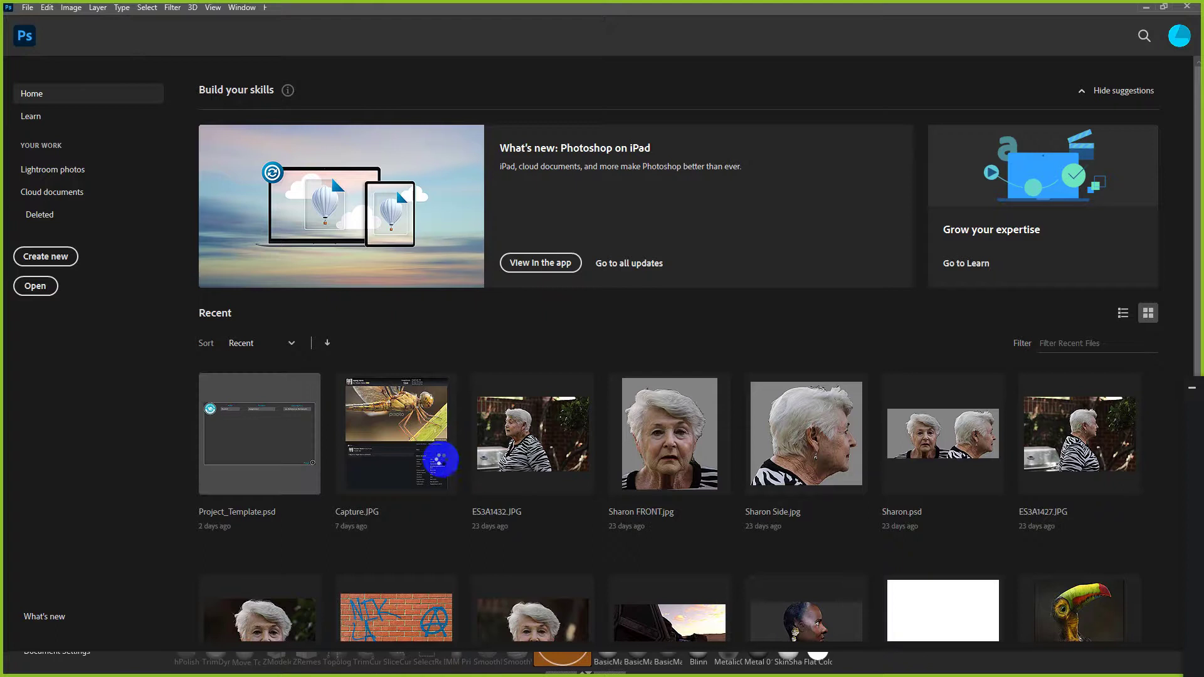
pyautogui.hotkey('alt', 'Tab')
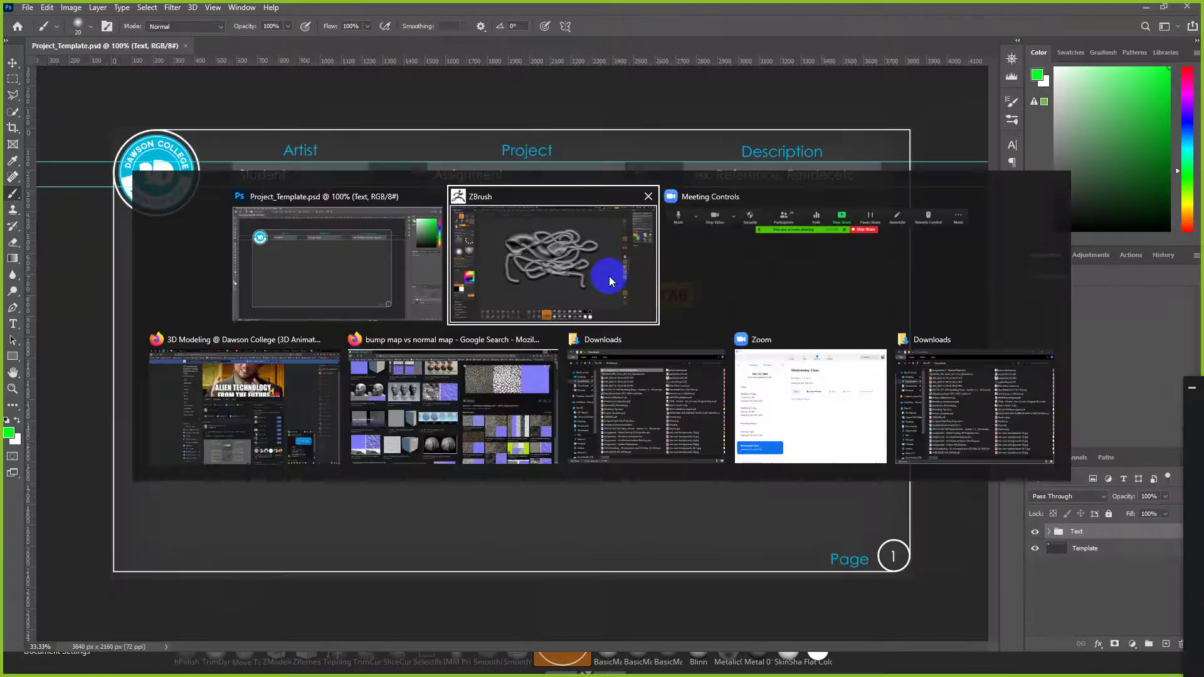
# Step: Resize the ZBrush document to 666 by 421 pixels
pyautogui.click(273, 24)
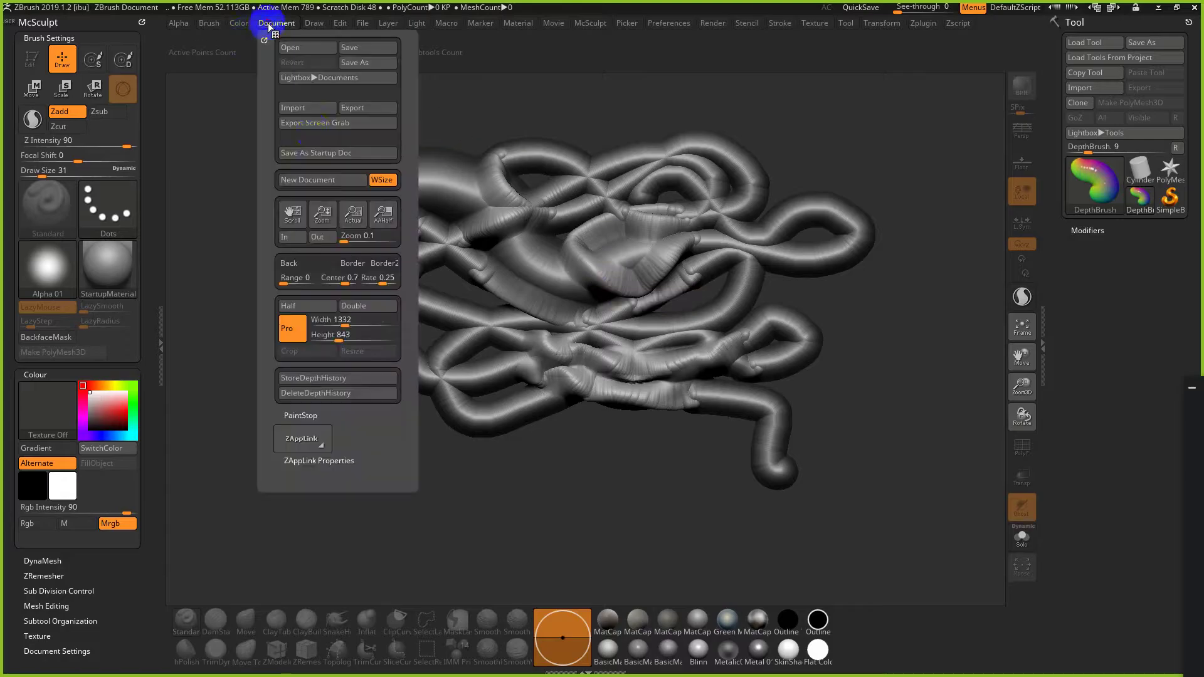
pyautogui.moveTo(360, 319); pyautogui.dragTo(345, 323)
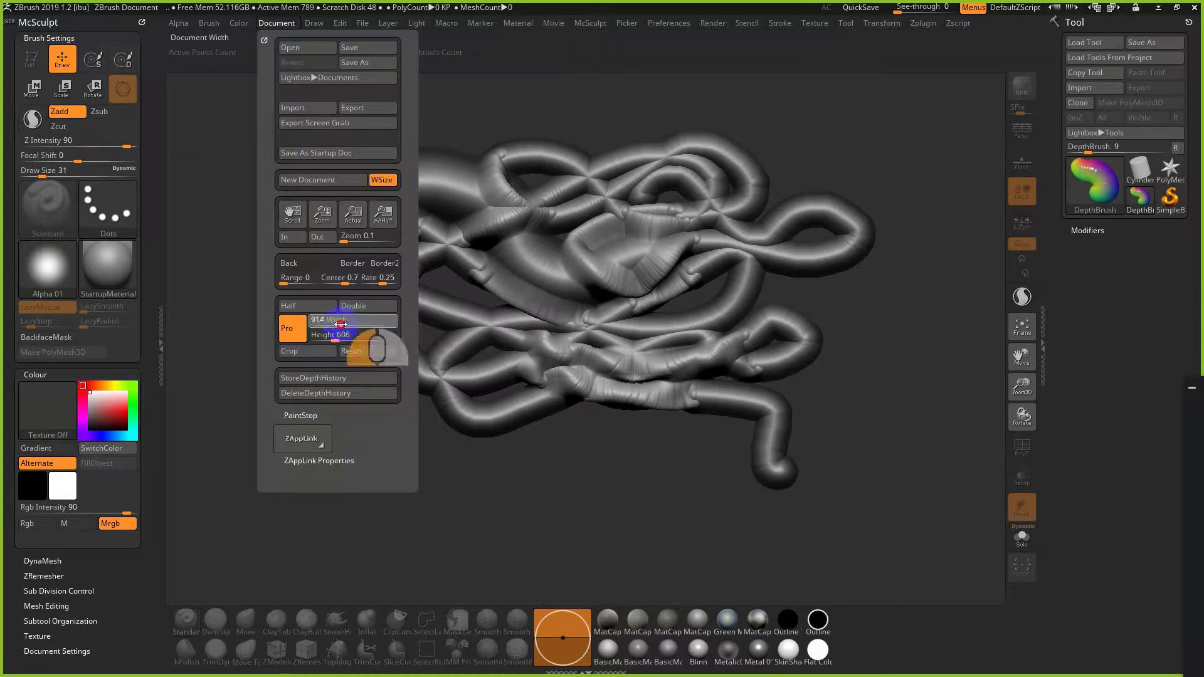
pyautogui.click(362, 348)
pyautogui.click(621, 373)
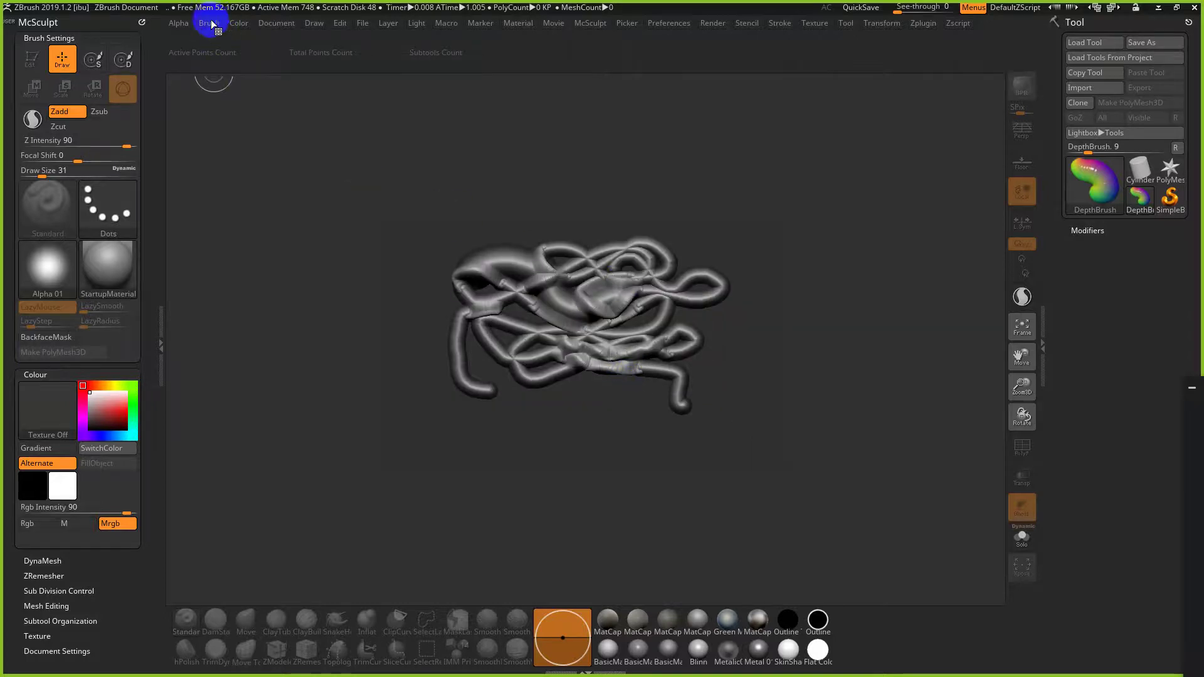
# Step: Set the document's background gradient range to 0.4 and create a new document, discarding the painted one
pyautogui.click(273, 23)
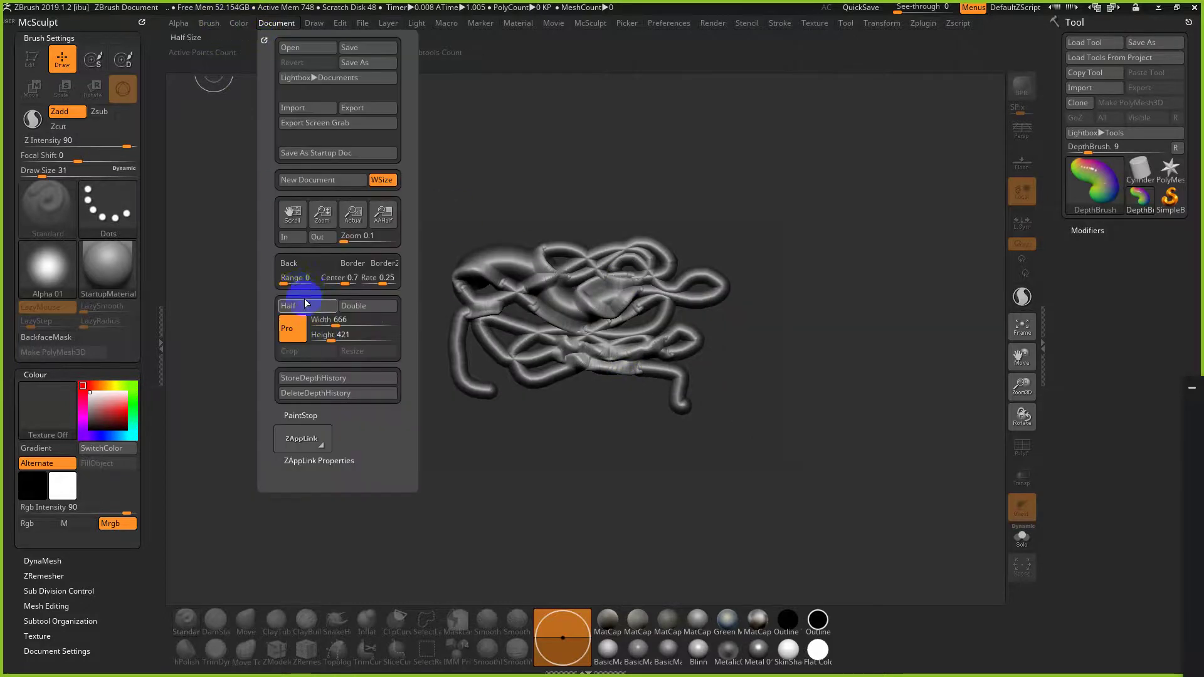
pyautogui.click(296, 280)
pyautogui.moveTo(296, 280); pyautogui.dragTo(295, 279)
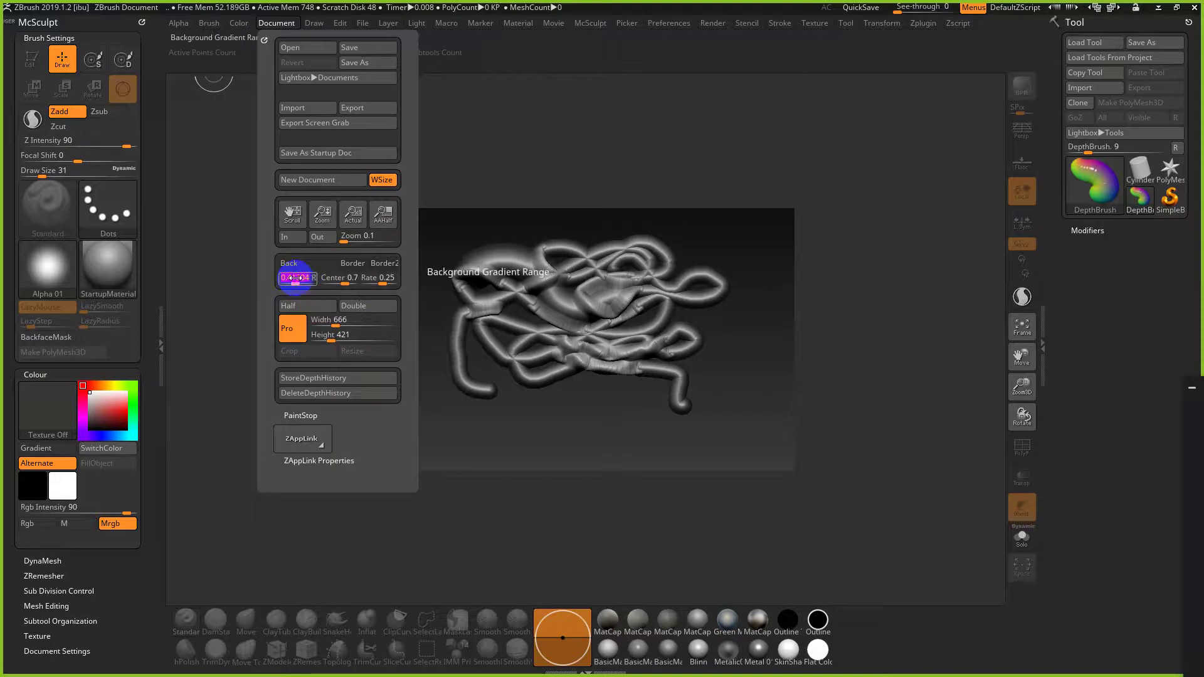
pyautogui.click(333, 178)
pyautogui.click(635, 374)
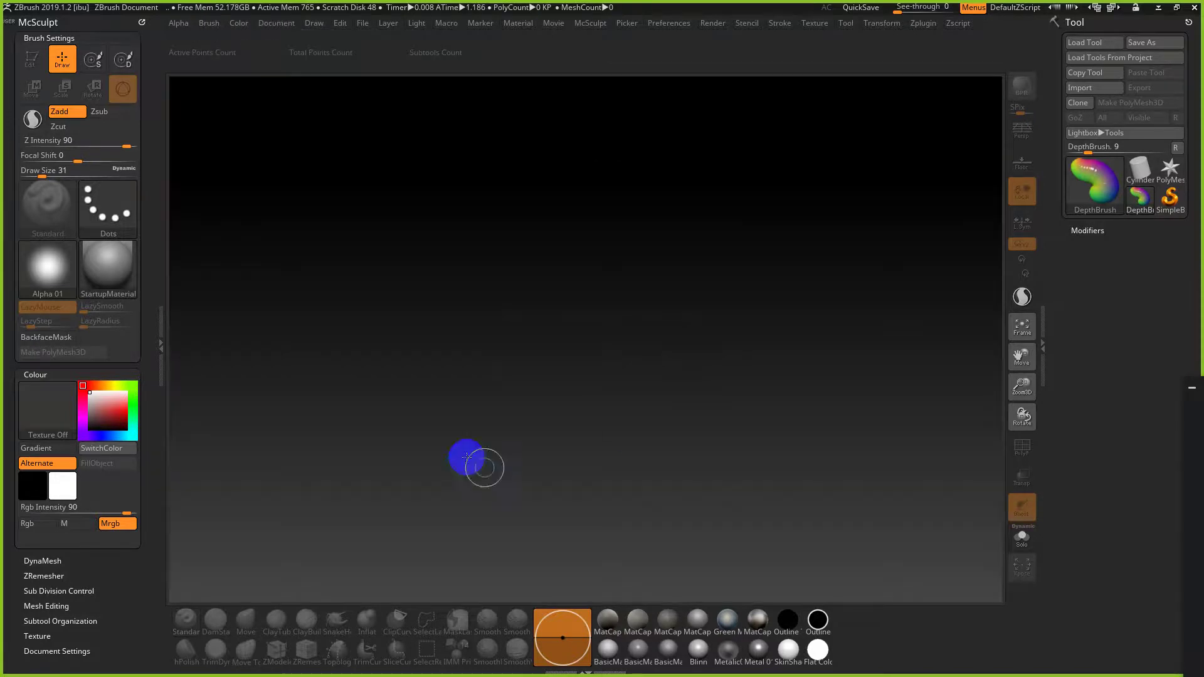
# Step: Reset the background gradient range to 0 and save the empty canvas as the startup document
pyautogui.click(264, 25)
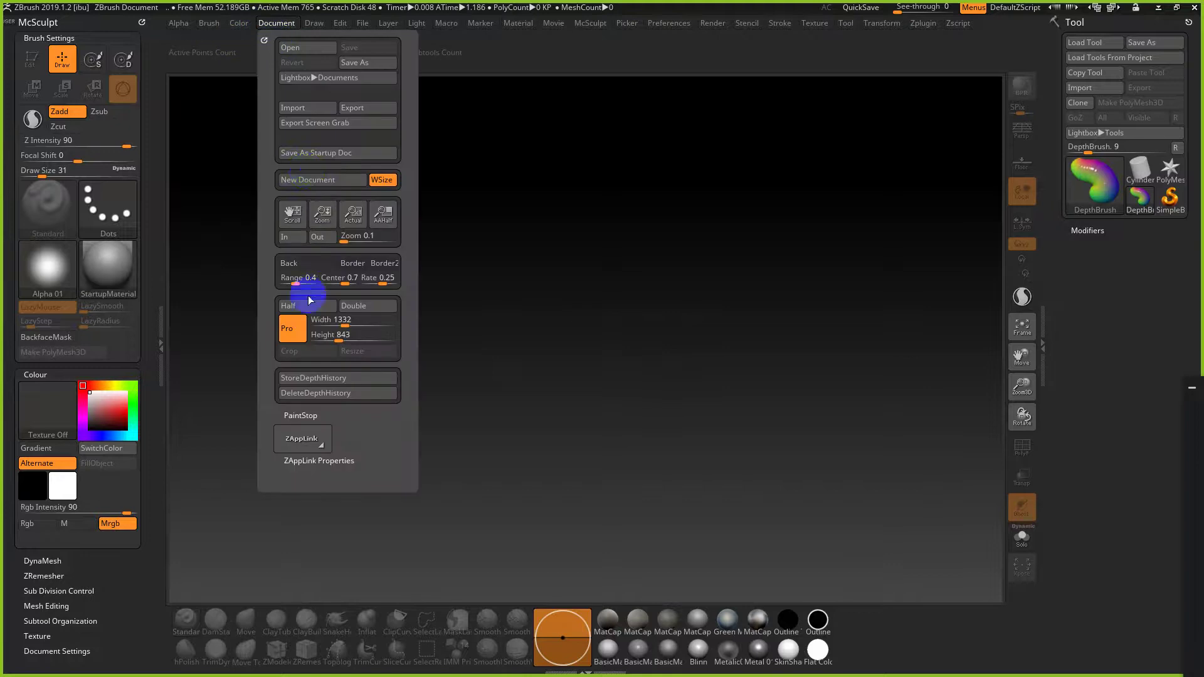
pyautogui.moveTo(296, 280); pyautogui.dragTo(271, 282)
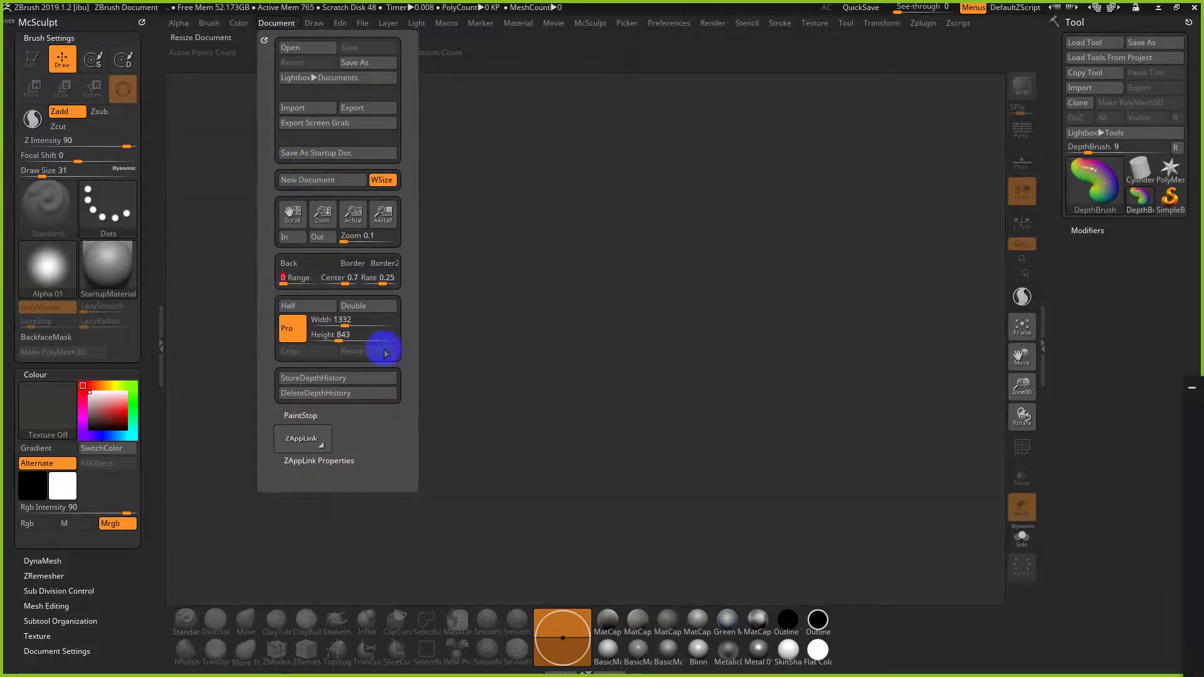
pyautogui.click(342, 157)
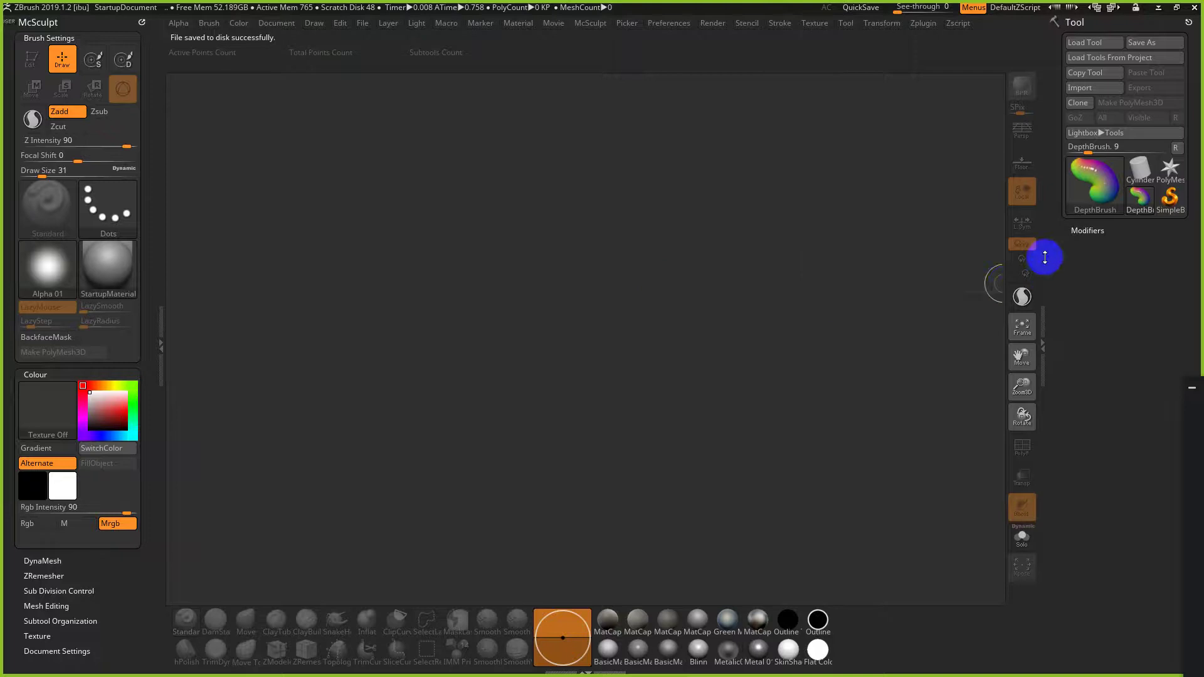
# Step: Draw eight overlapping Cylinder3D copies of varying size and tilt on the canvas
pyautogui.click(1140, 168)
pyautogui.moveTo(644, 266)
pyautogui.mouseDown()
pyautogui.moveTo(607, 234)
pyautogui.moveTo(664, 322)
pyautogui.mouseUp()
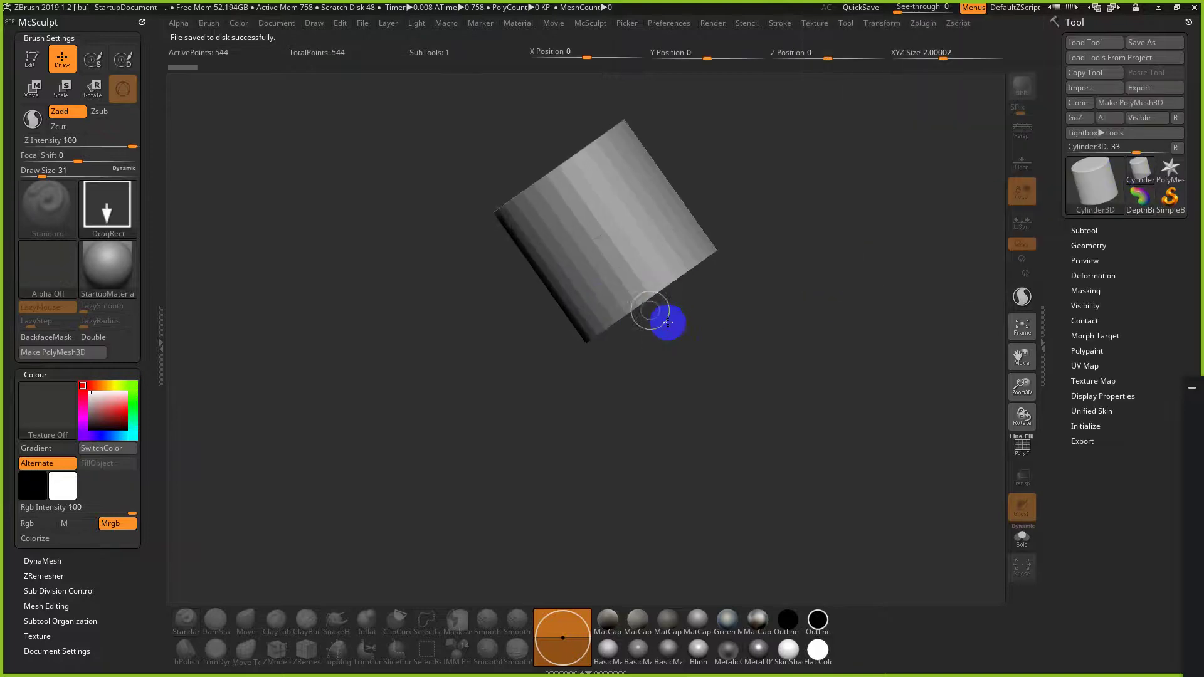
pyautogui.moveTo(439, 251); pyautogui.dragTo(531, 344)
pyautogui.moveTo(582, 251); pyautogui.dragTo(621, 336)
pyautogui.moveTo(679, 239); pyautogui.dragTo(690, 333)
pyautogui.moveTo(611, 150); pyautogui.dragTo(712, 153)
pyautogui.moveTo(731, 197); pyautogui.dragTo(747, 297)
pyautogui.moveTo(688, 257); pyautogui.dragTo(694, 332)
pyautogui.moveTo(432, 238); pyautogui.dragTo(486, 422)
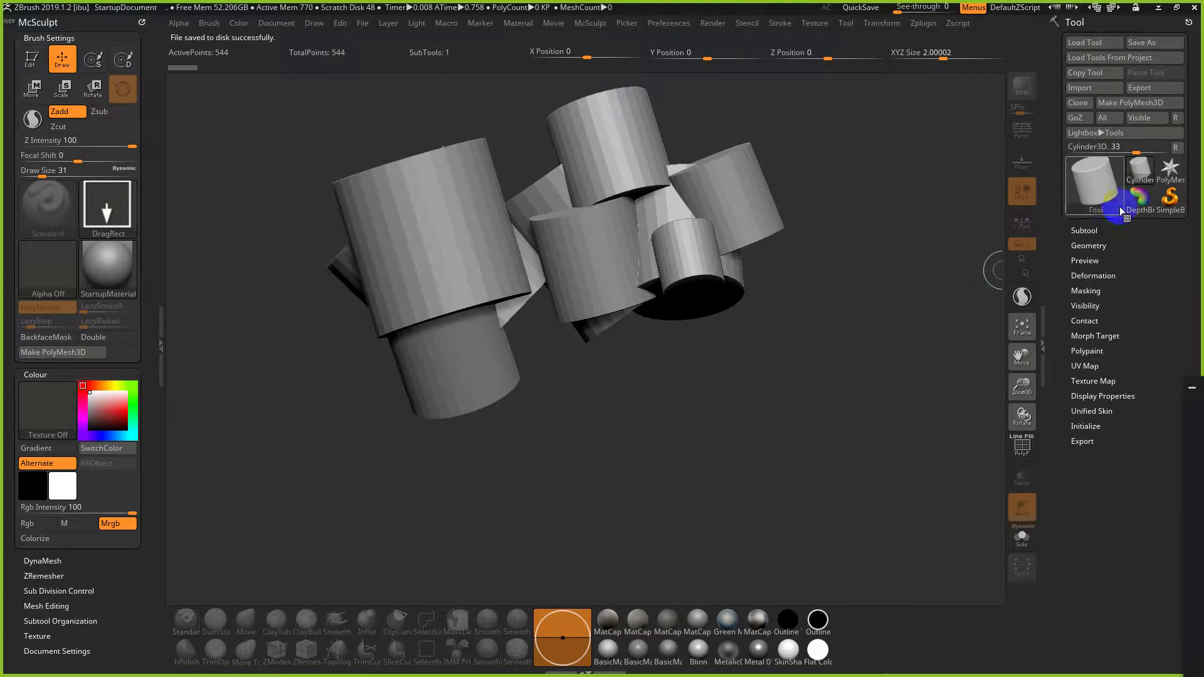
# Step: Scatter PolyMesh3D stars of different sizes over the surfaces of the cylinders
pyautogui.click(1169, 169)
pyautogui.moveTo(756, 202); pyautogui.dragTo(784, 253)
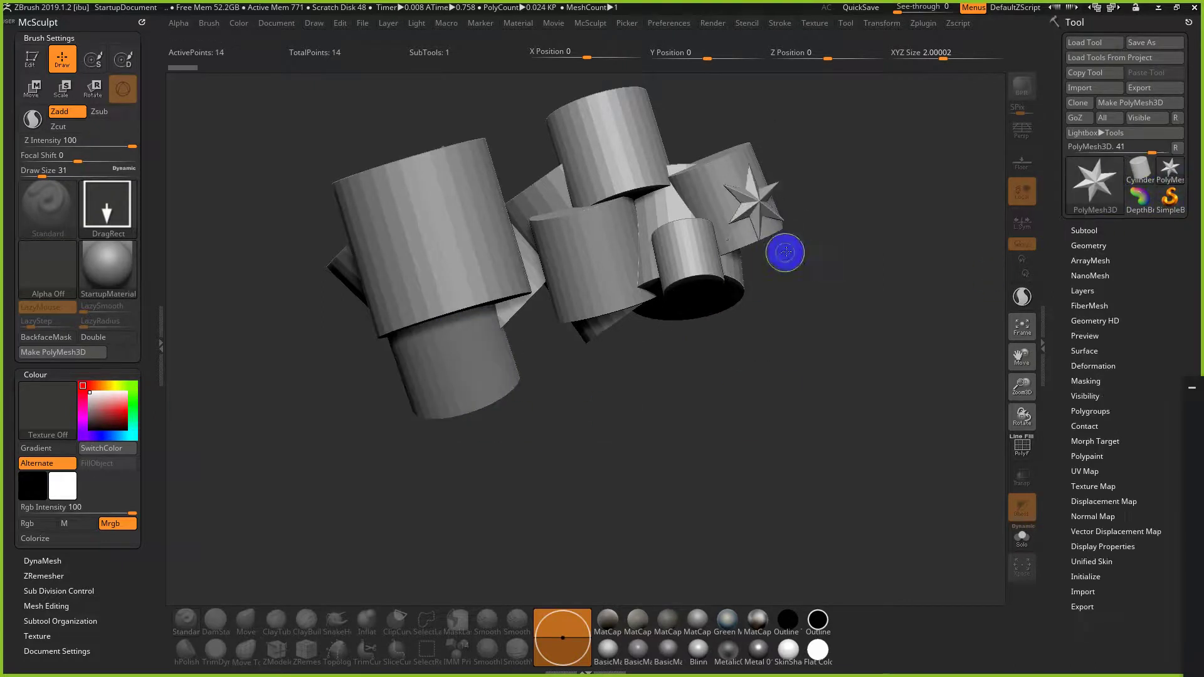
pyautogui.moveTo(707, 245); pyautogui.dragTo(683, 315)
pyautogui.moveTo(601, 243); pyautogui.dragTo(572, 296)
pyautogui.moveTo(401, 210); pyautogui.dragTo(466, 276)
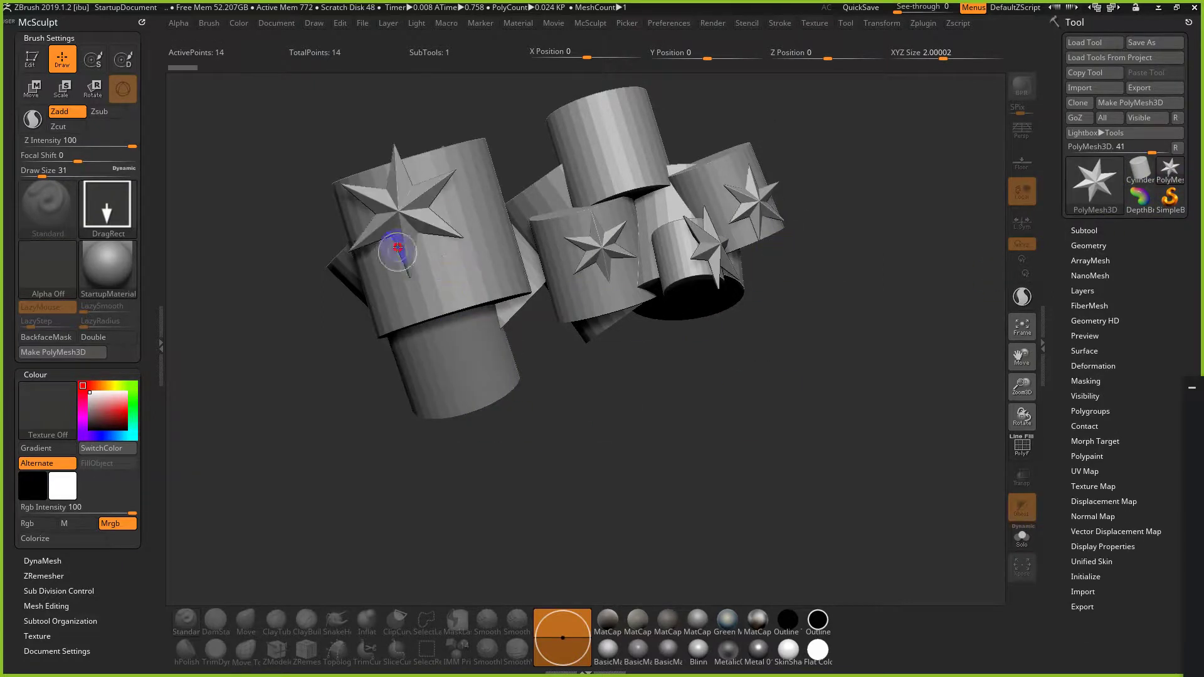
pyautogui.moveTo(386, 258); pyautogui.dragTo(452, 432)
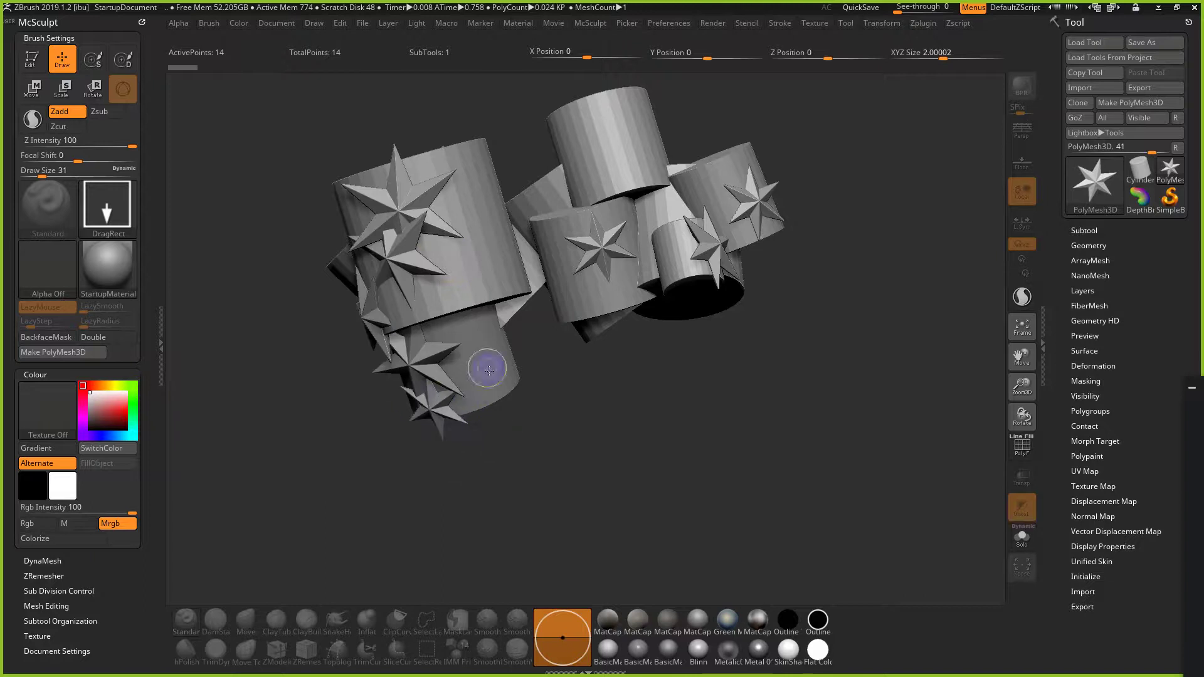
pyautogui.moveTo(483, 357); pyautogui.dragTo(510, 383)
pyautogui.moveTo(488, 254); pyautogui.dragTo(513, 319)
pyautogui.moveTo(486, 161); pyautogui.dragTo(497, 187)
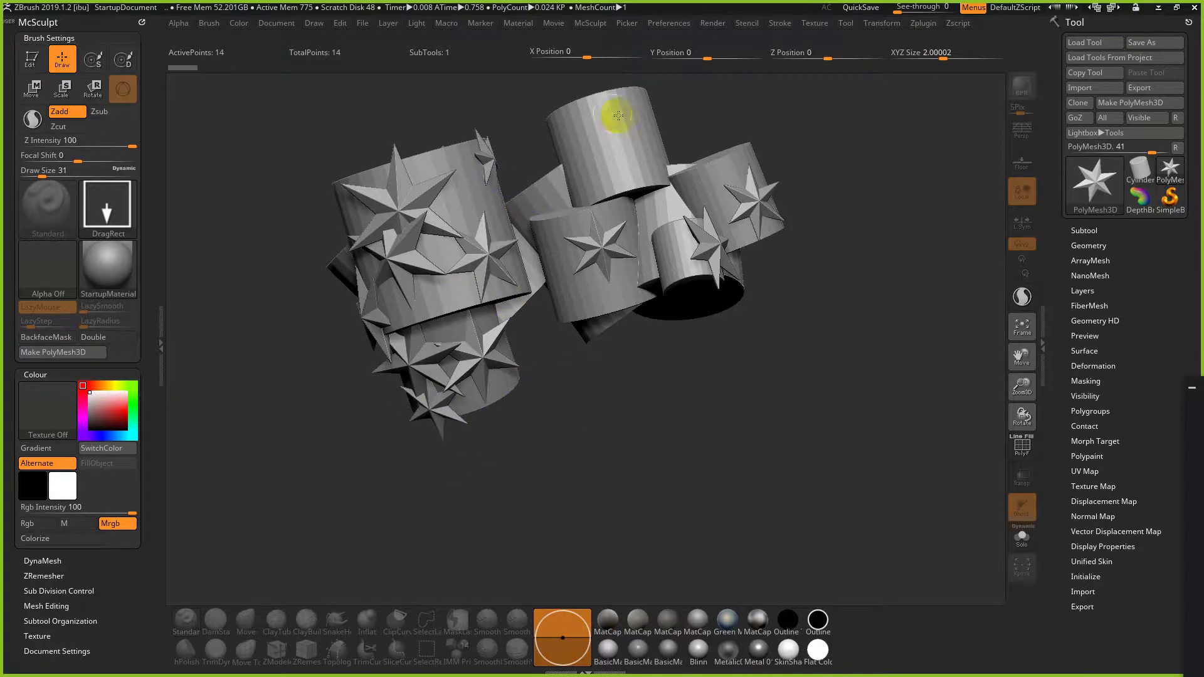
pyautogui.moveTo(603, 111)
pyautogui.mouseDown()
pyautogui.moveTo(610, 137)
pyautogui.moveTo(565, 176)
pyautogui.moveTo(584, 146)
pyautogui.mouseUp()
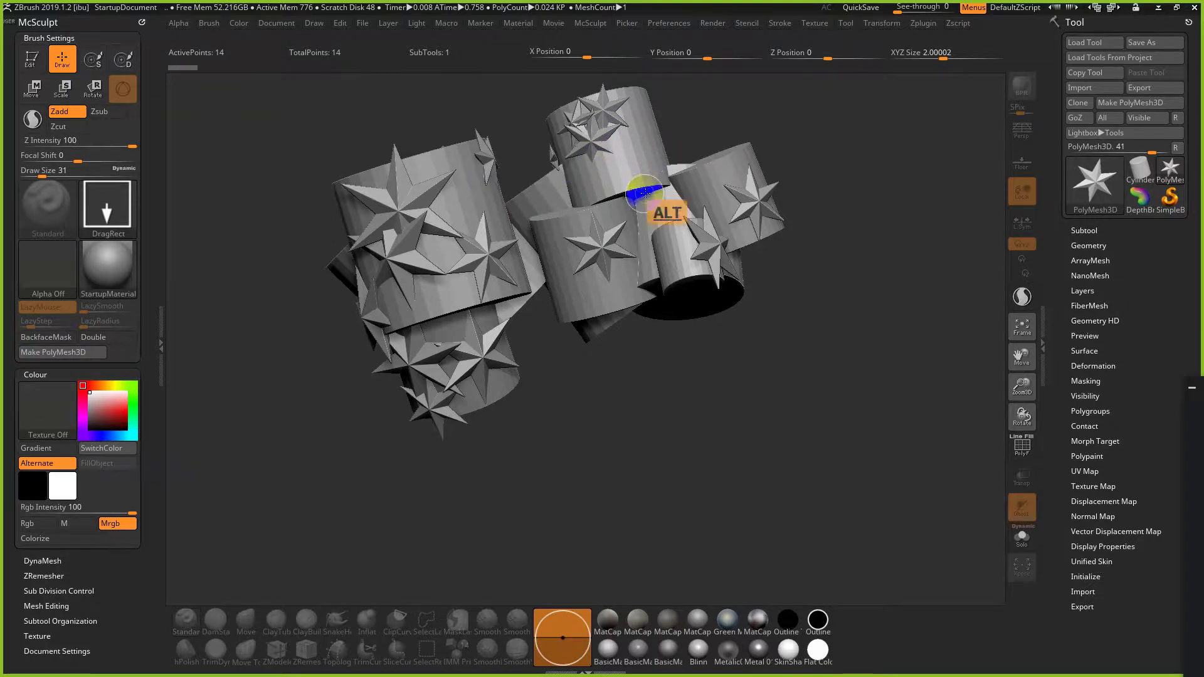
# Step: Switch to Photoshop and hide the Text layer group in Project_Template.psd
pyautogui.hotkey('alt', 'Tab')
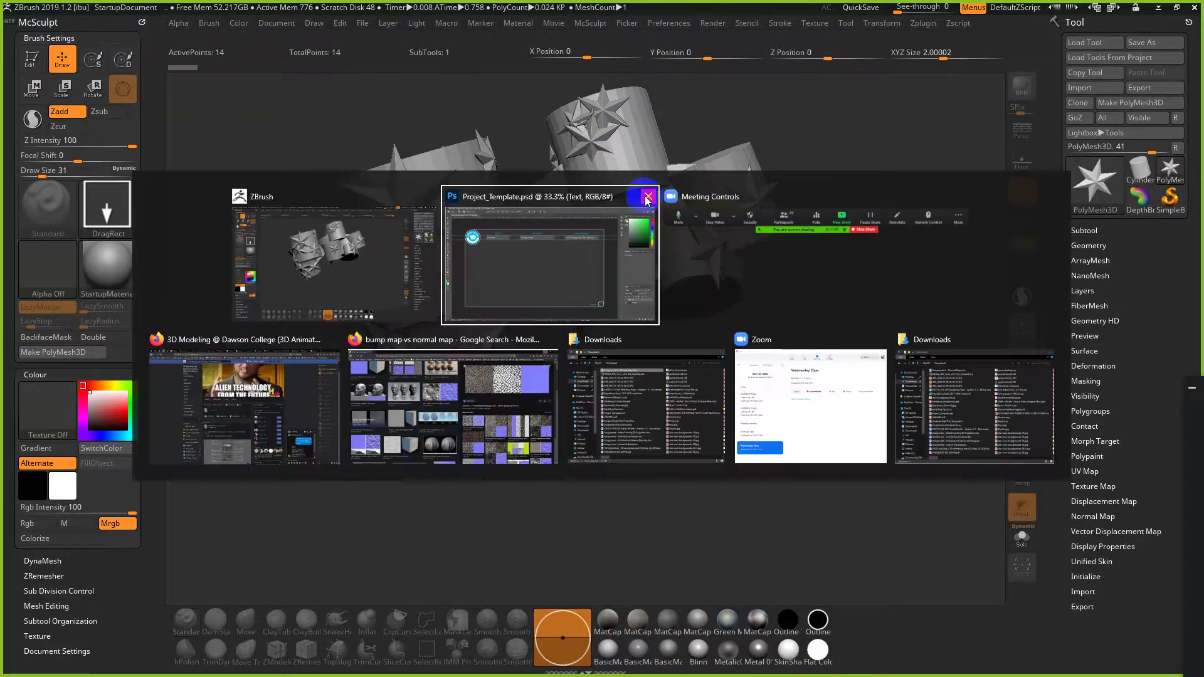
pyautogui.click(638, 243)
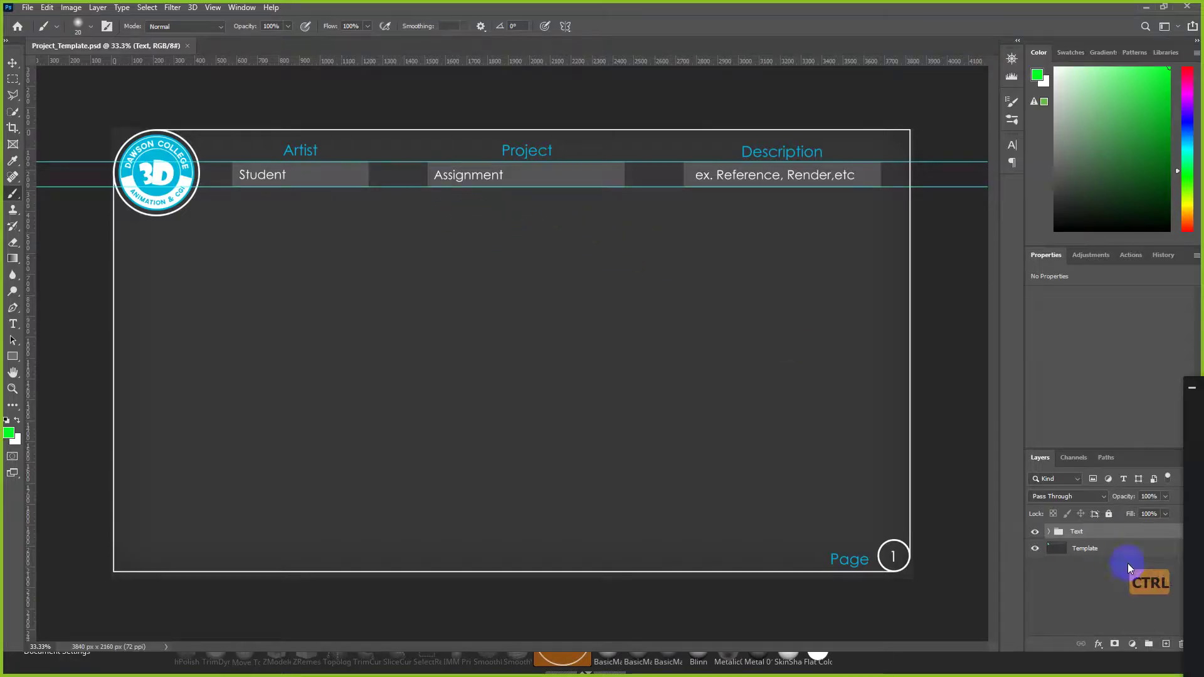
pyautogui.click(1035, 532)
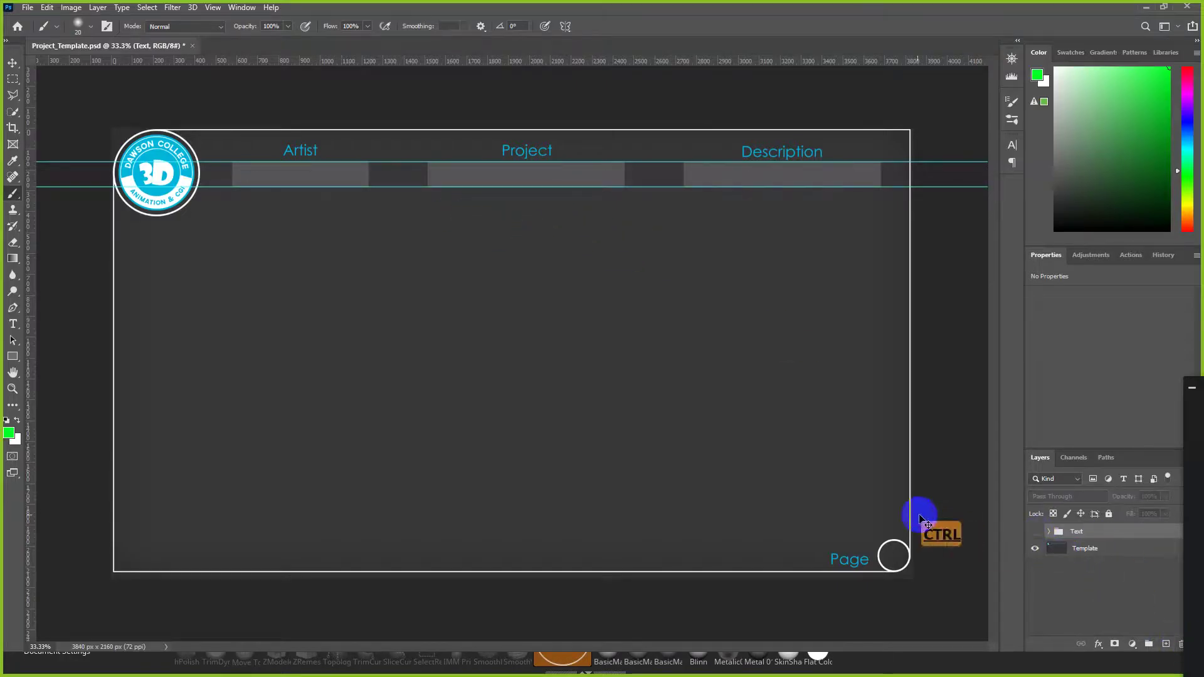
# Step: Create a new 3840 x 2160 px document with a white background and paint a short green brush stroke
pyautogui.hotkey('ctrl', 'n')
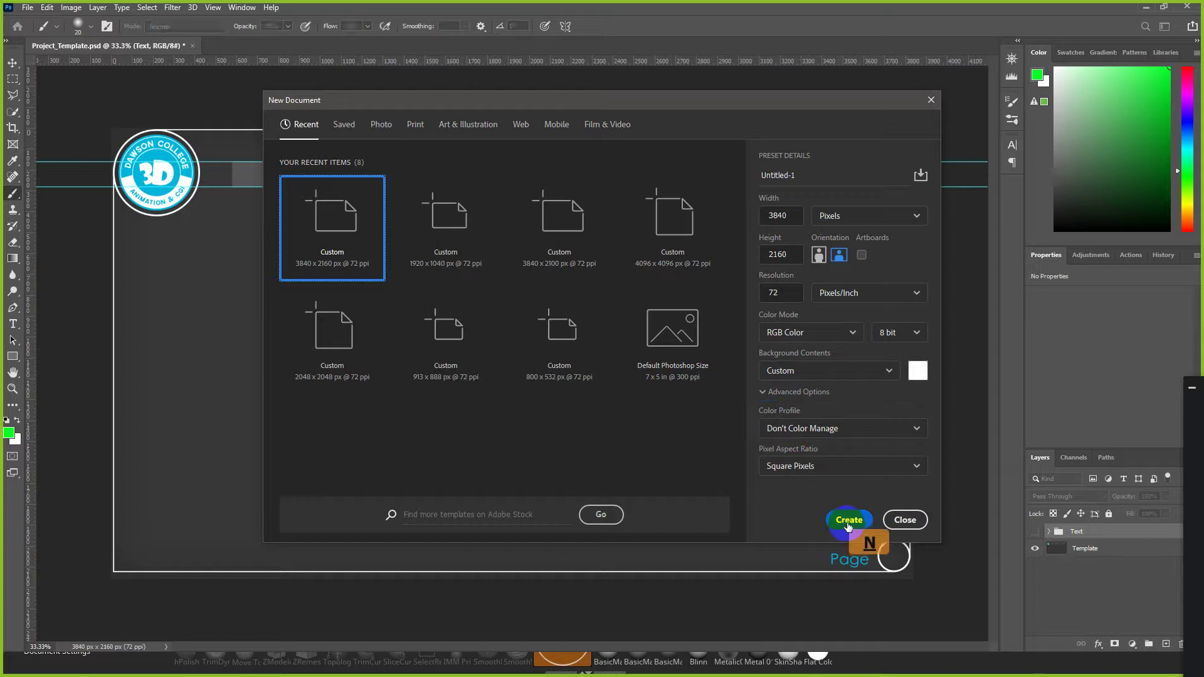
pyautogui.click(849, 520)
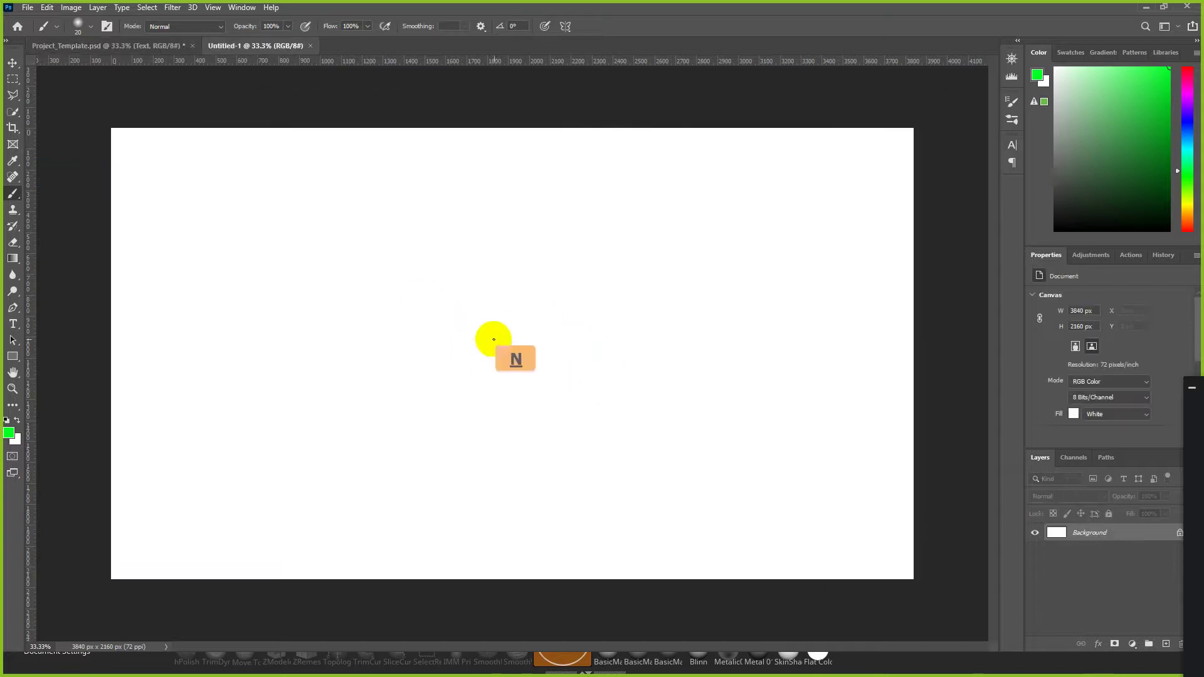
pyautogui.click(441, 330)
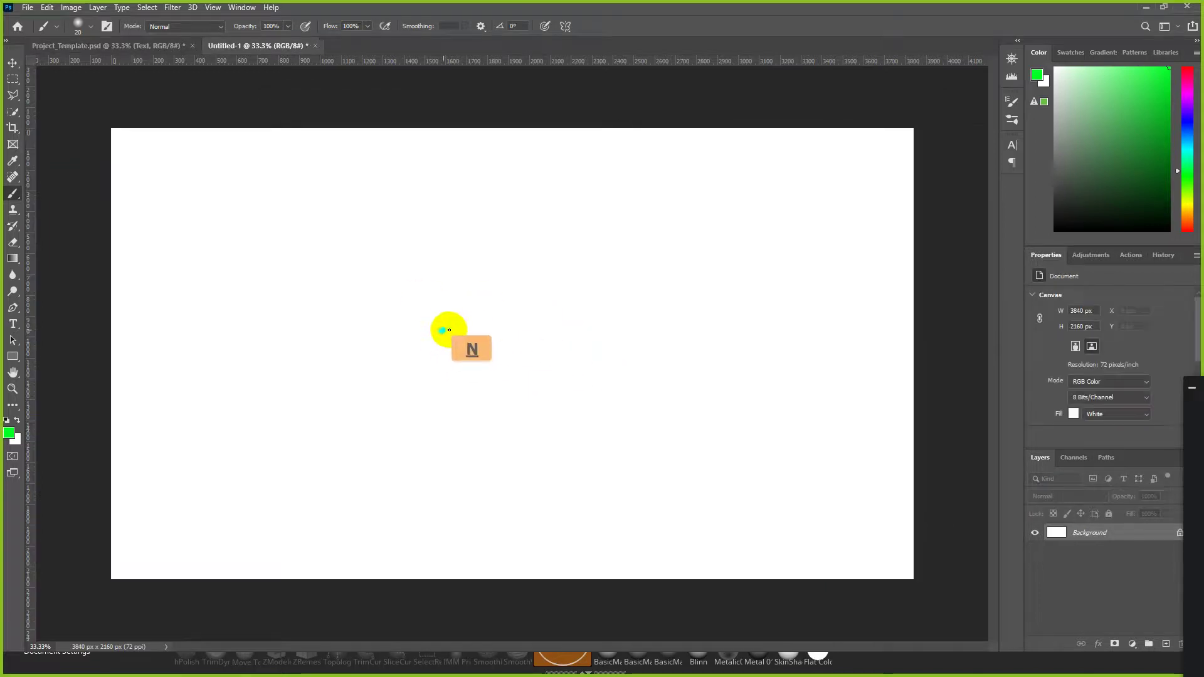
pyautogui.moveTo(456, 322); pyautogui.dragTo(480, 310)
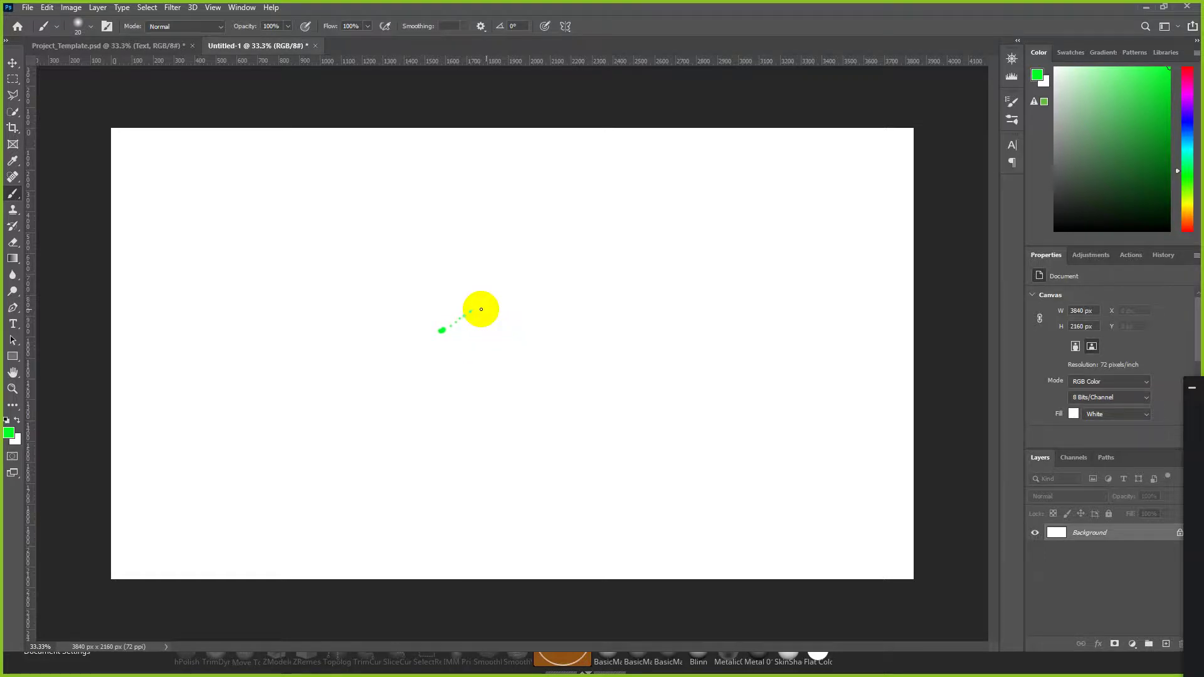
# Step: Close the untitled document without saving and switch back to ZBrush
pyautogui.click(315, 45)
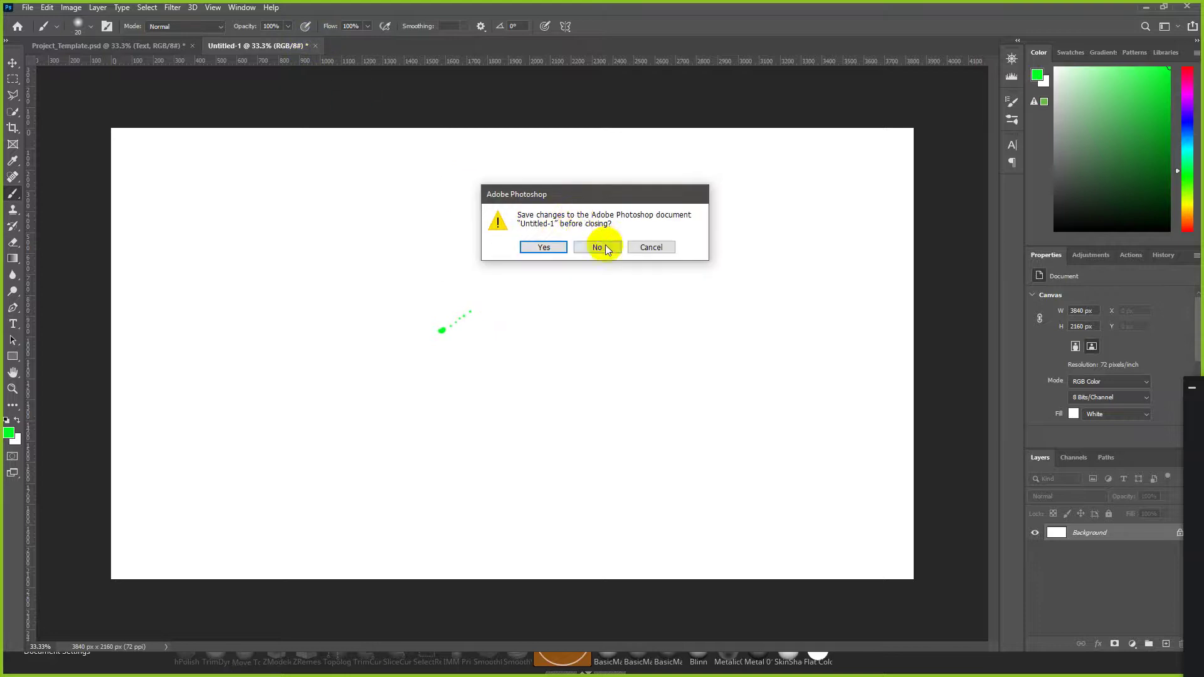
pyautogui.click(605, 248)
pyautogui.hotkey('alt', 'Tab')
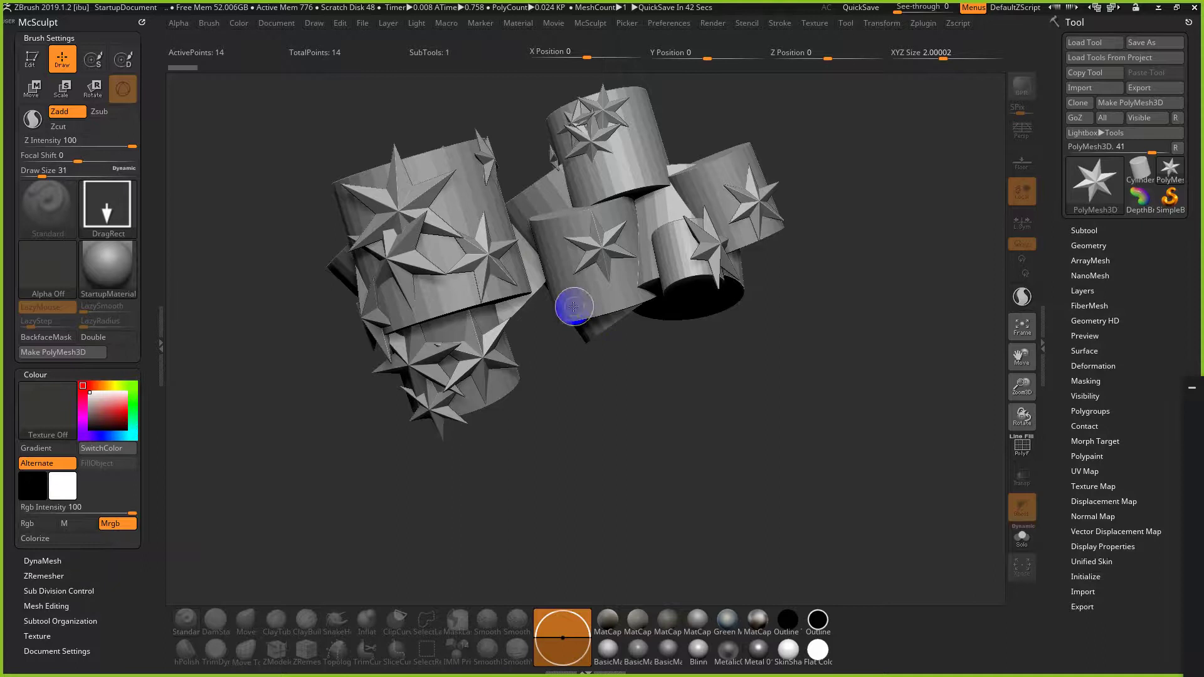
# Step: Add one more star, then place five Sphere3D copies of varying size over the lower part of the pile
pyautogui.moveTo(573, 307); pyautogui.dragTo(623, 373)
pyautogui.click(1108, 190)
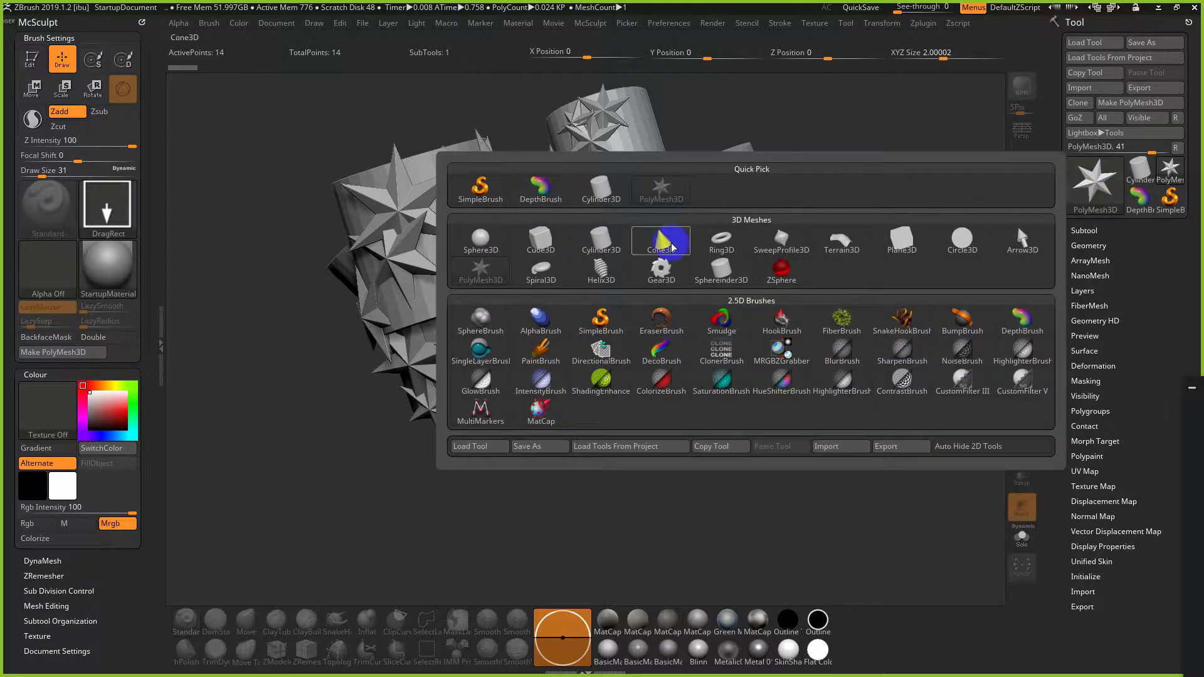
pyautogui.click(494, 243)
pyautogui.moveTo(684, 304); pyautogui.dragTo(715, 369)
pyautogui.moveTo(602, 312); pyautogui.dragTo(607, 402)
pyautogui.moveTo(474, 326); pyautogui.dragTo(510, 414)
pyautogui.moveTo(361, 331); pyautogui.dragTo(430, 454)
pyautogui.moveTo(637, 261); pyautogui.dragTo(673, 359)
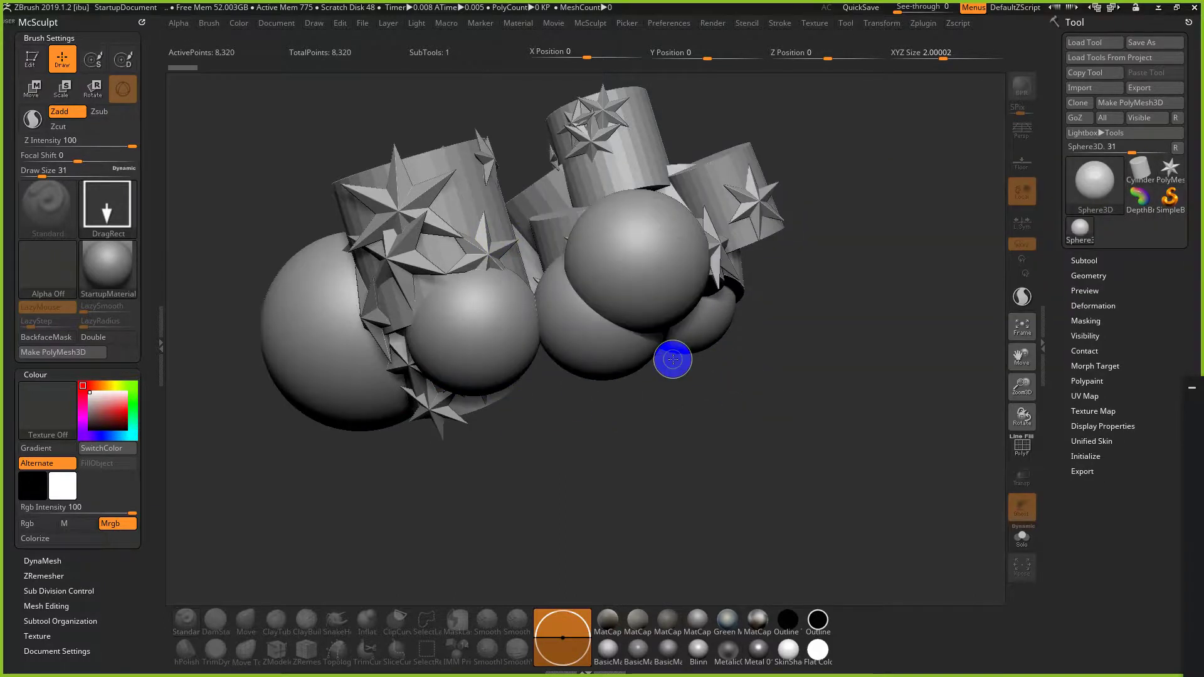
# Step: Open the Dog.ZPR sample project without saving changes to the current project
pyautogui.press(',')
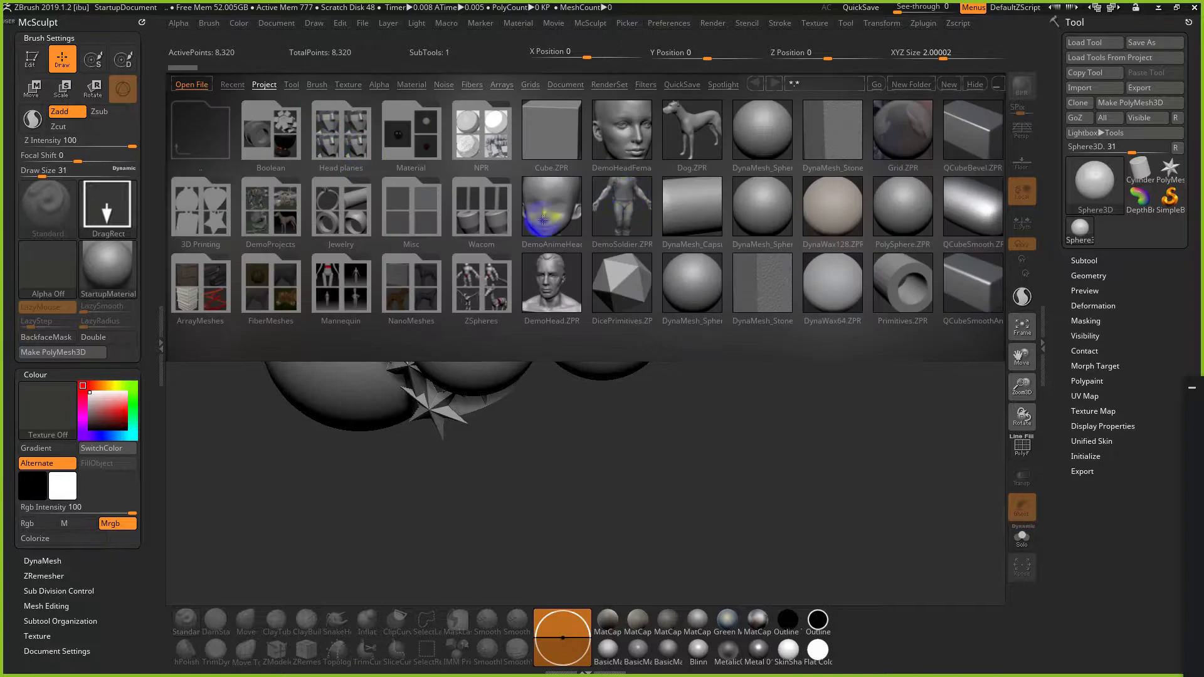
pyautogui.doubleClick(691, 130)
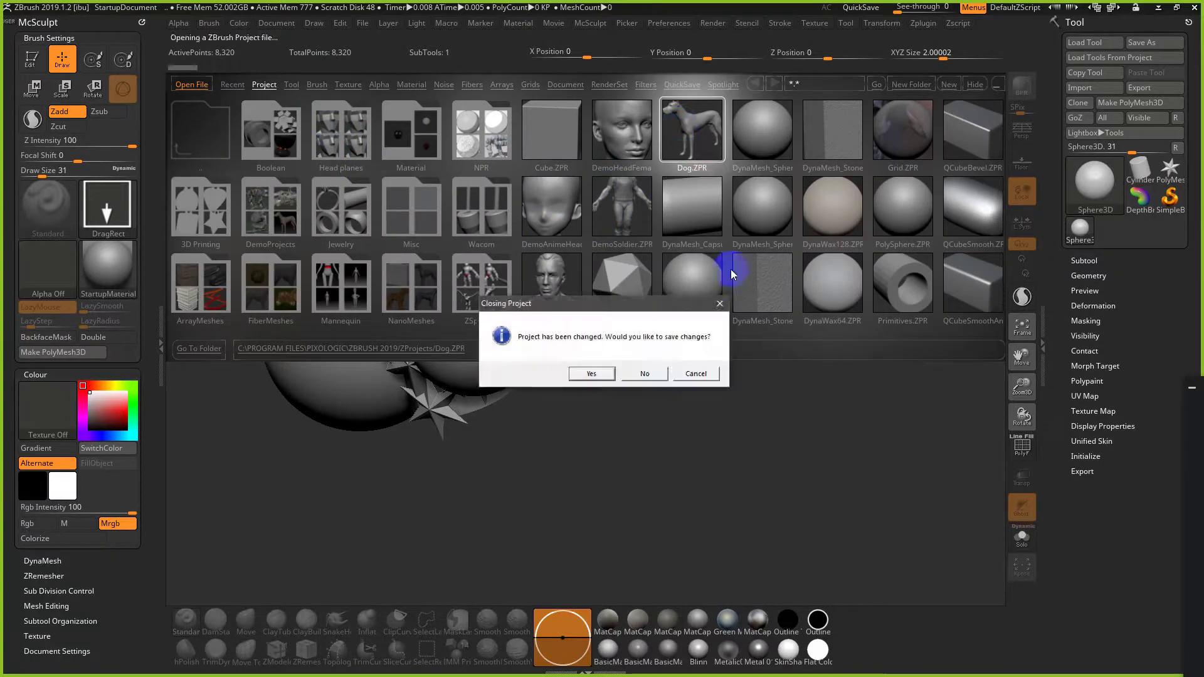
pyautogui.click(646, 374)
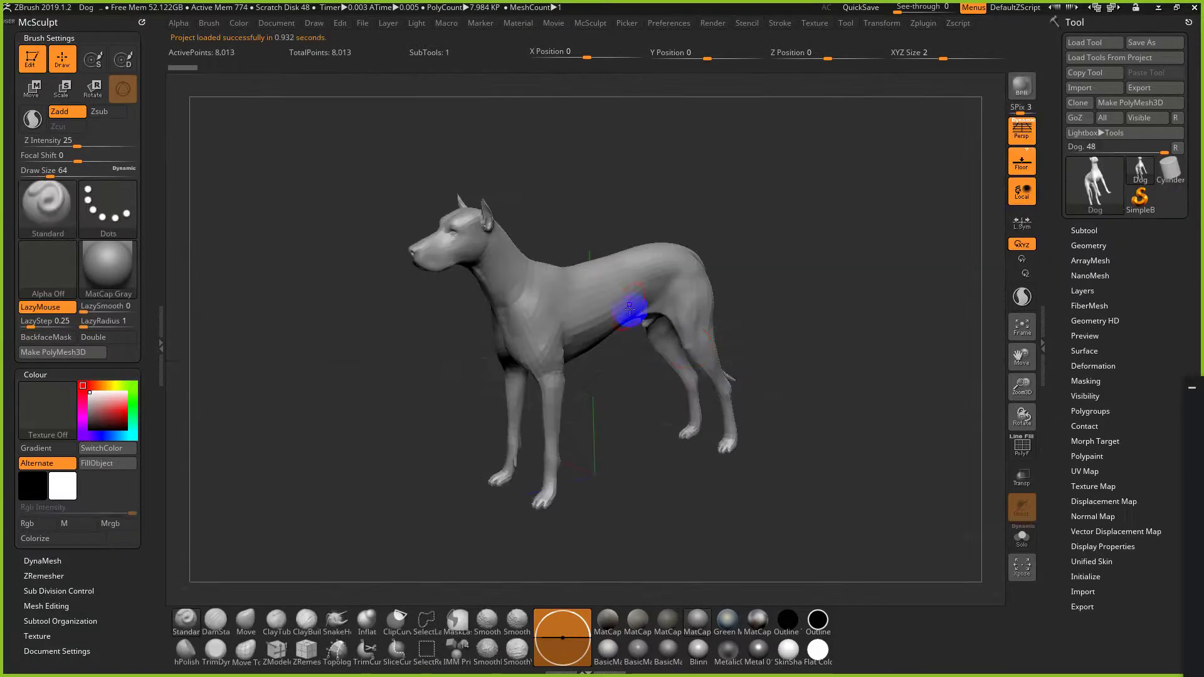
# Step: Switch the dog mesh to 2.5D mode and scatter more than a dozen dog copies of varying size and rotation across the canvas
pyautogui.click(31, 60)
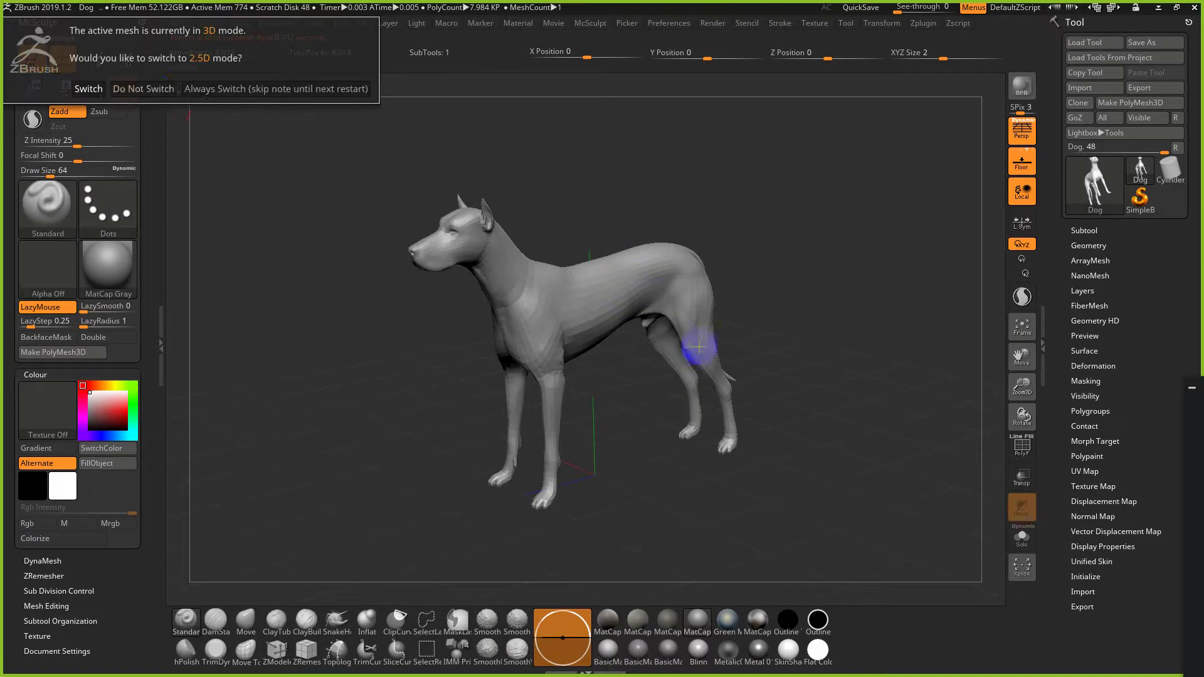
pyautogui.click(155, 93)
pyautogui.click(32, 60)
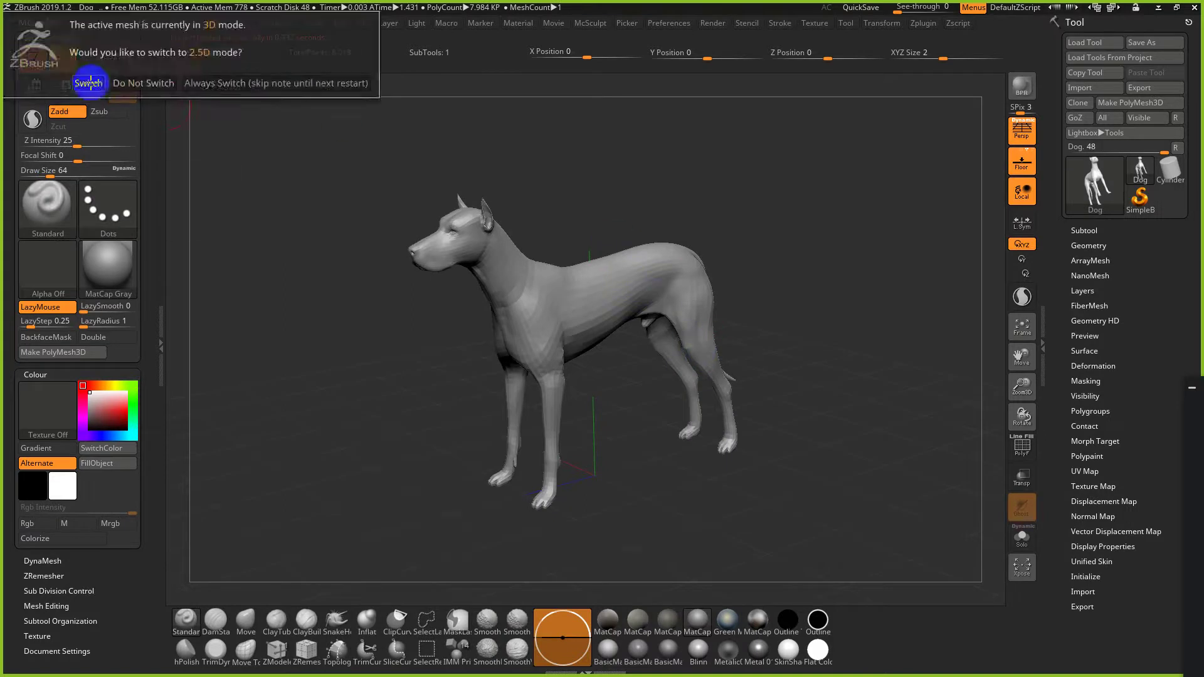
pyautogui.click(97, 82)
pyautogui.moveTo(629, 280); pyautogui.dragTo(683, 344)
pyautogui.moveTo(566, 284); pyautogui.dragTo(509, 494)
pyautogui.moveTo(645, 273); pyautogui.dragTo(666, 463)
pyautogui.moveTo(721, 274); pyautogui.dragTo(752, 500)
pyautogui.moveTo(603, 344); pyautogui.dragTo(481, 525)
pyautogui.moveTo(674, 305); pyautogui.dragTo(739, 313)
pyautogui.moveTo(769, 216); pyautogui.dragTo(847, 408)
pyautogui.moveTo(900, 257); pyautogui.dragTo(945, 423)
pyautogui.moveTo(847, 439); pyautogui.dragTo(820, 537)
pyautogui.moveTo(766, 382); pyautogui.dragTo(734, 481)
pyautogui.moveTo(561, 413); pyautogui.dragTo(522, 465)
pyautogui.moveTo(384, 359); pyautogui.dragTo(382, 401)
pyautogui.moveTo(430, 343); pyautogui.dragTo(467, 380)
pyautogui.moveTo(699, 222); pyautogui.dragTo(774, 269)
pyautogui.moveTo(449, 150); pyautogui.dragTo(579, 437)
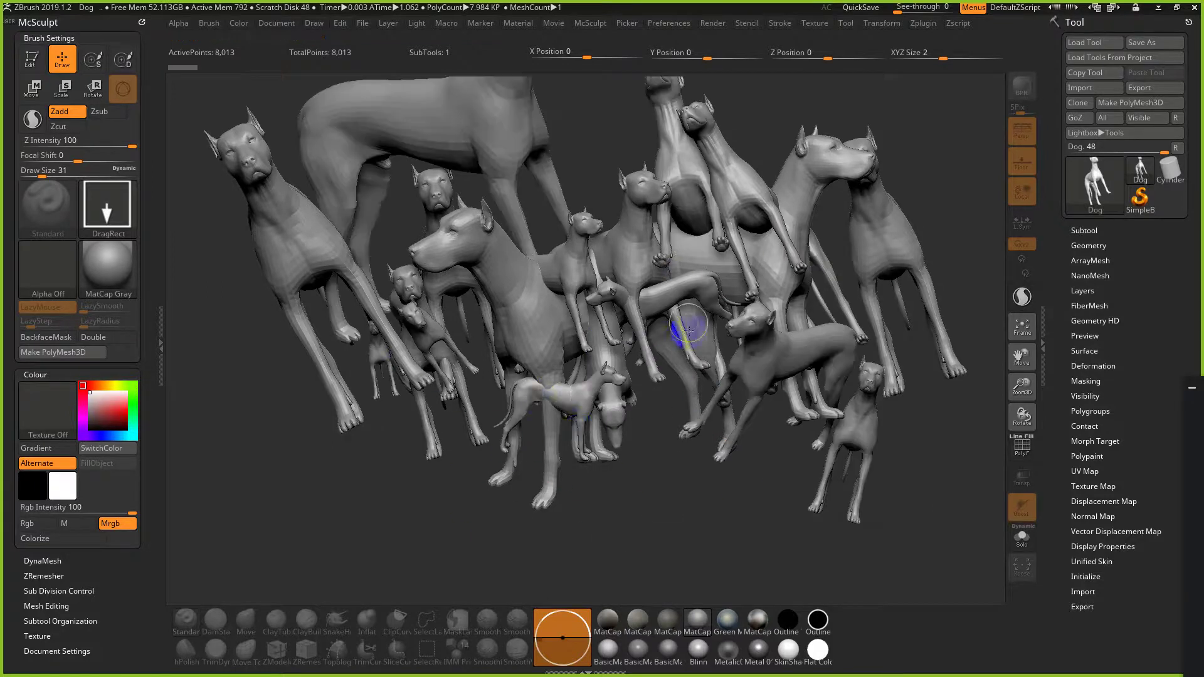
pyautogui.moveTo(683, 302); pyautogui.dragTo(755, 502)
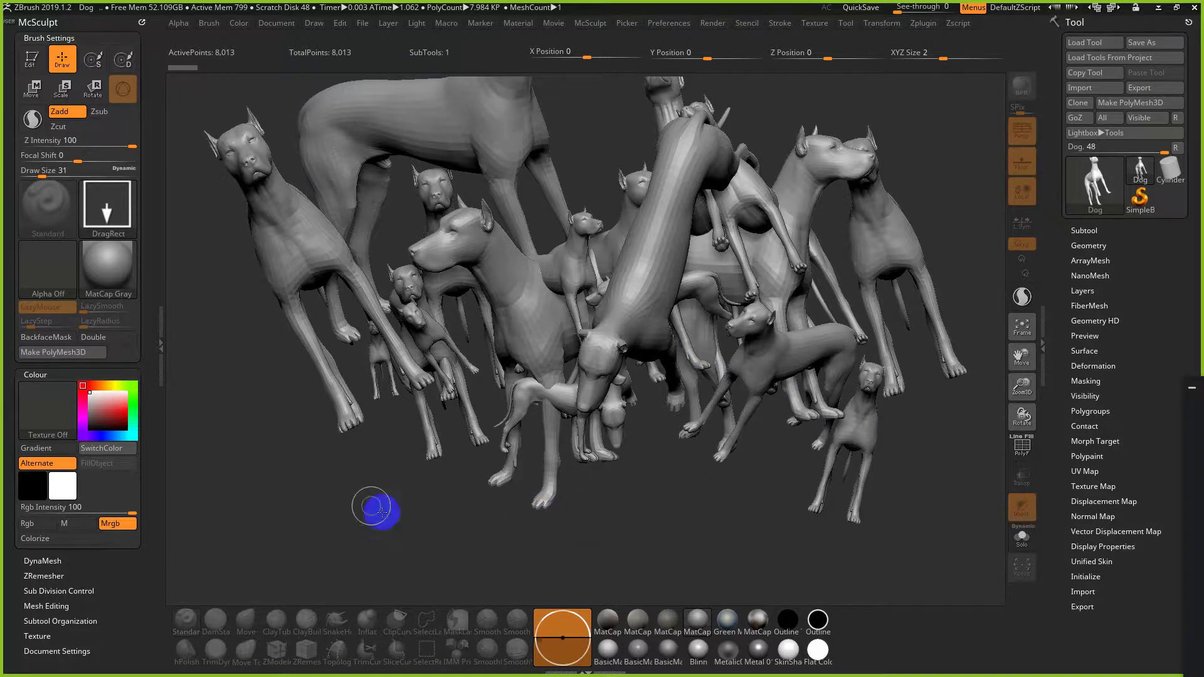
pyautogui.moveTo(371, 502)
pyautogui.mouseDown()
pyautogui.moveTo(424, 558)
pyautogui.moveTo(698, 607)
pyautogui.moveTo(811, 573)
pyautogui.moveTo(834, 611)
pyautogui.moveTo(706, 673)
pyautogui.mouseUp()
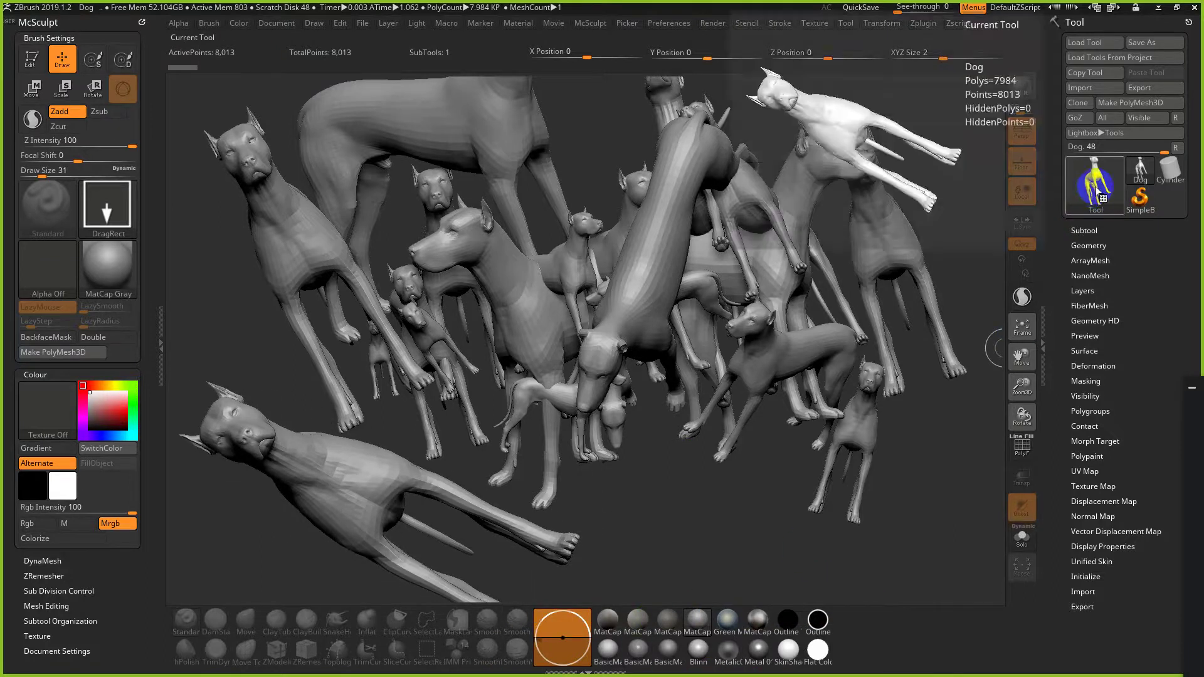
# Step: Choose Sphere3D as the active tool and place one large sphere in the empty area below the dogs
pyautogui.click(1095, 186)
pyautogui.click(1106, 178)
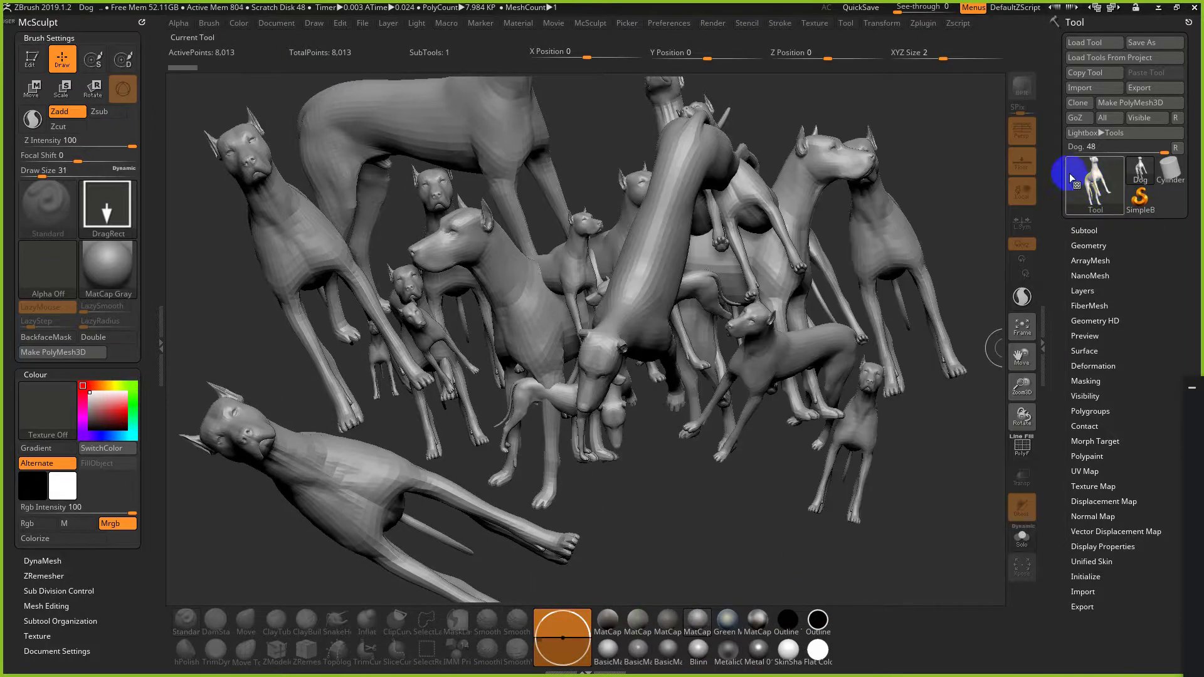
pyautogui.moveTo(1080, 183)
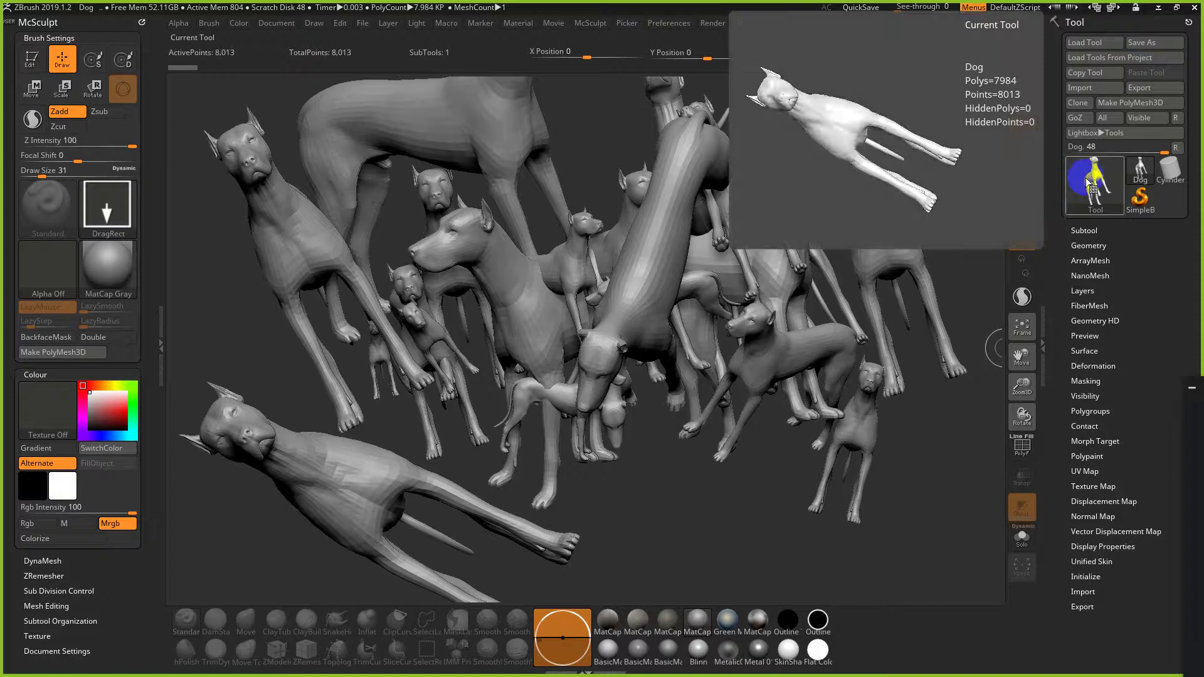
pyautogui.click(1090, 179)
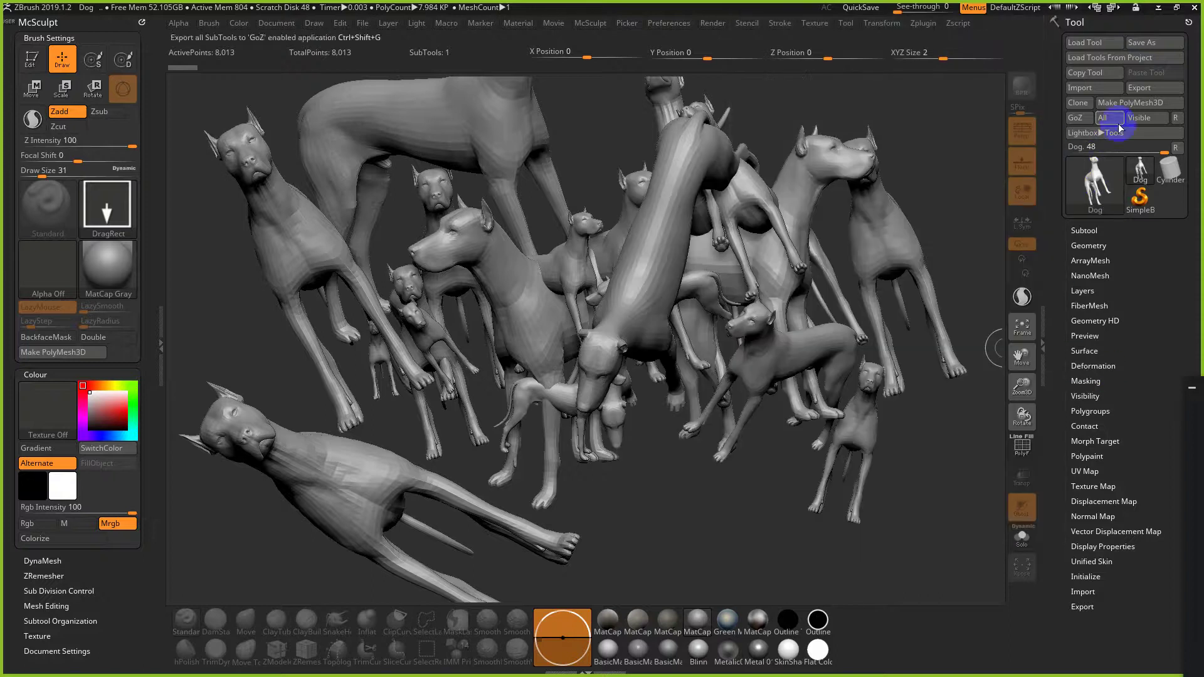
pyautogui.click(1097, 194)
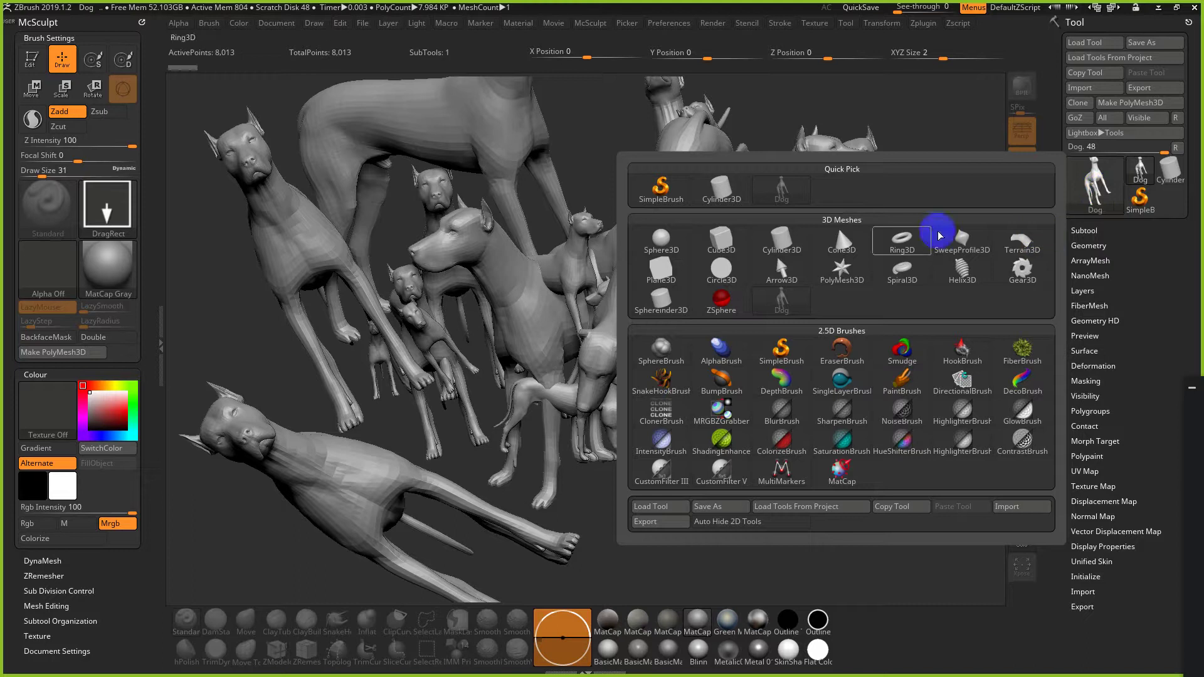
pyautogui.click(661, 238)
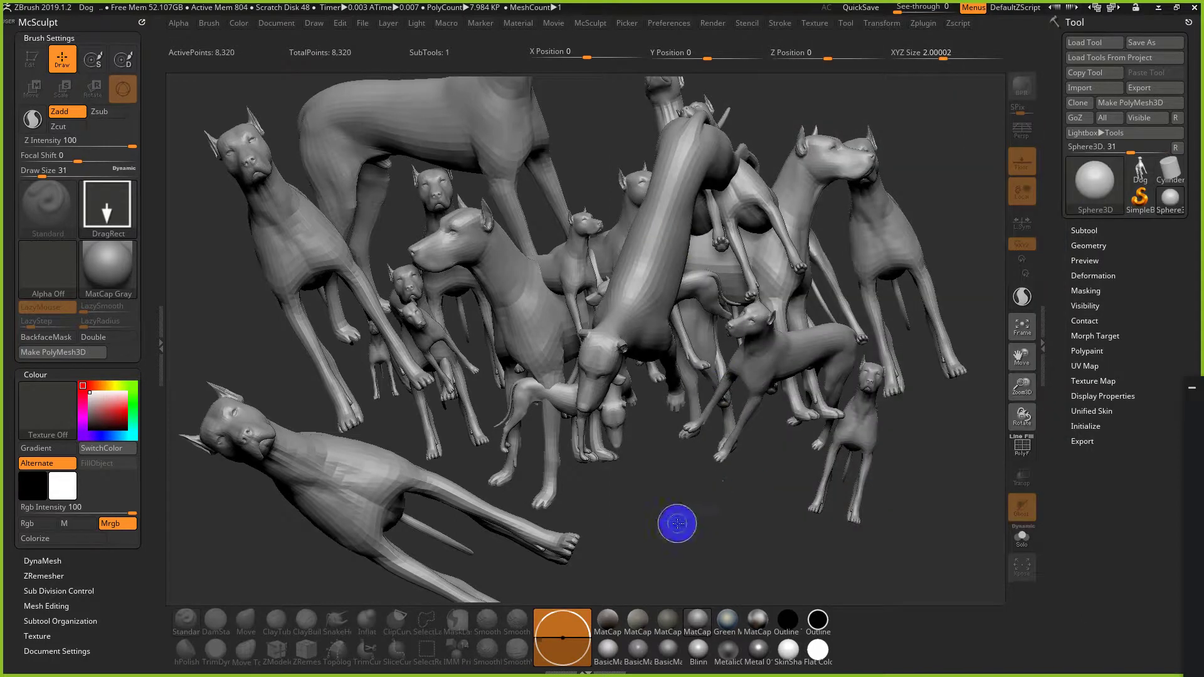
pyautogui.moveTo(678, 523); pyautogui.dragTo(765, 608)
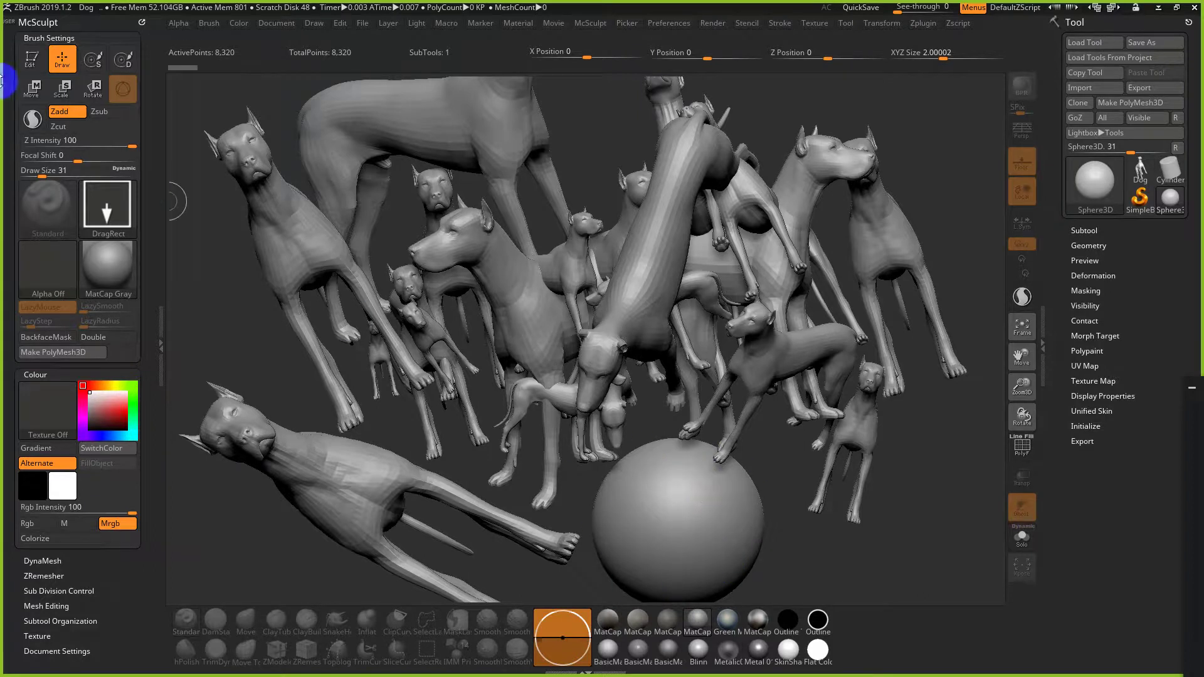
# Step: Put the sphere into Edit mode and clear the dropped dog copies from the canvas
pyautogui.click(31, 63)
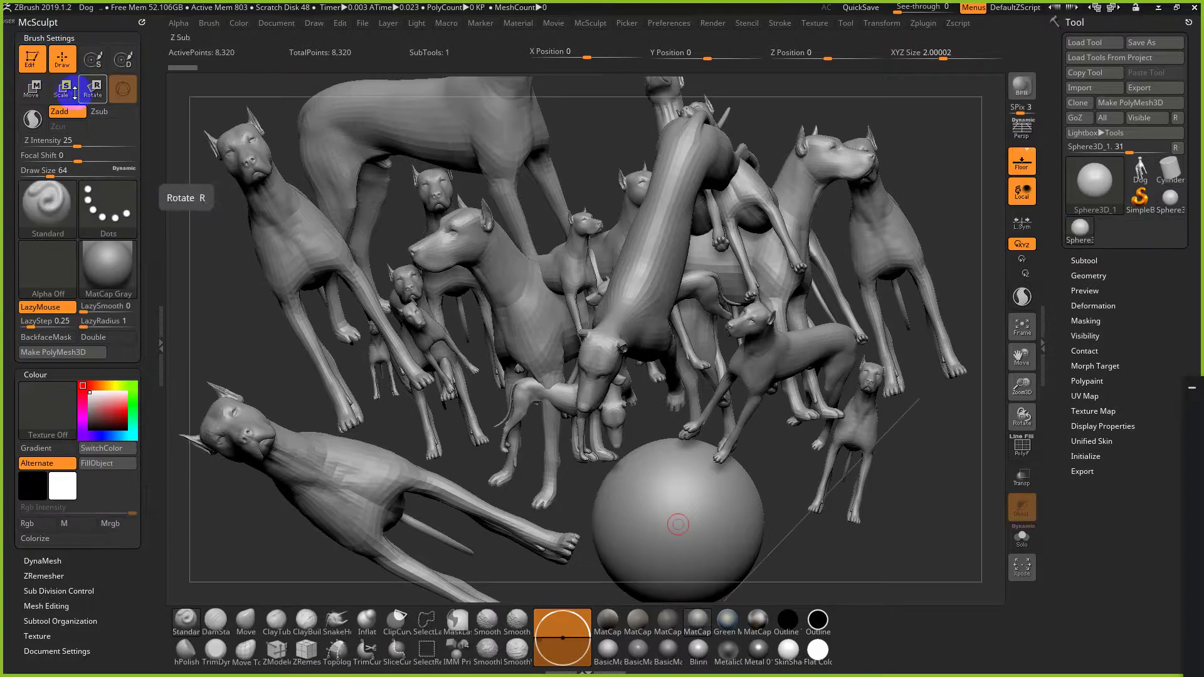
pyautogui.moveTo(751, 474); pyautogui.dragTo(809, 210)
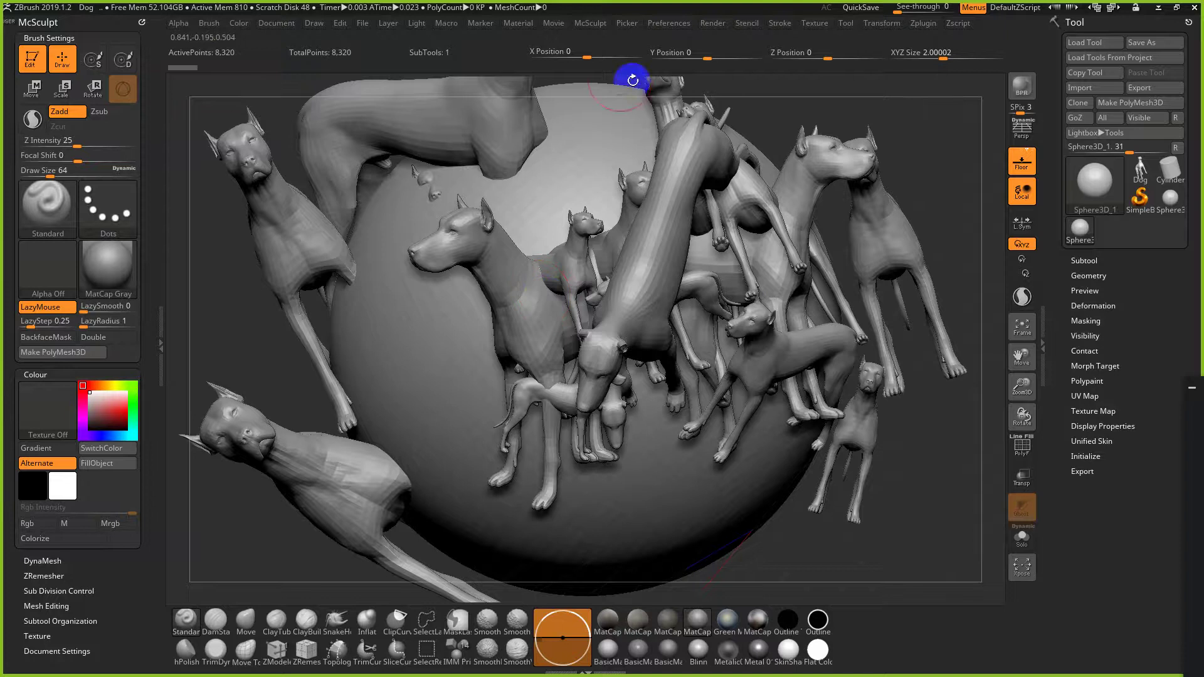
pyautogui.press('ctrl')
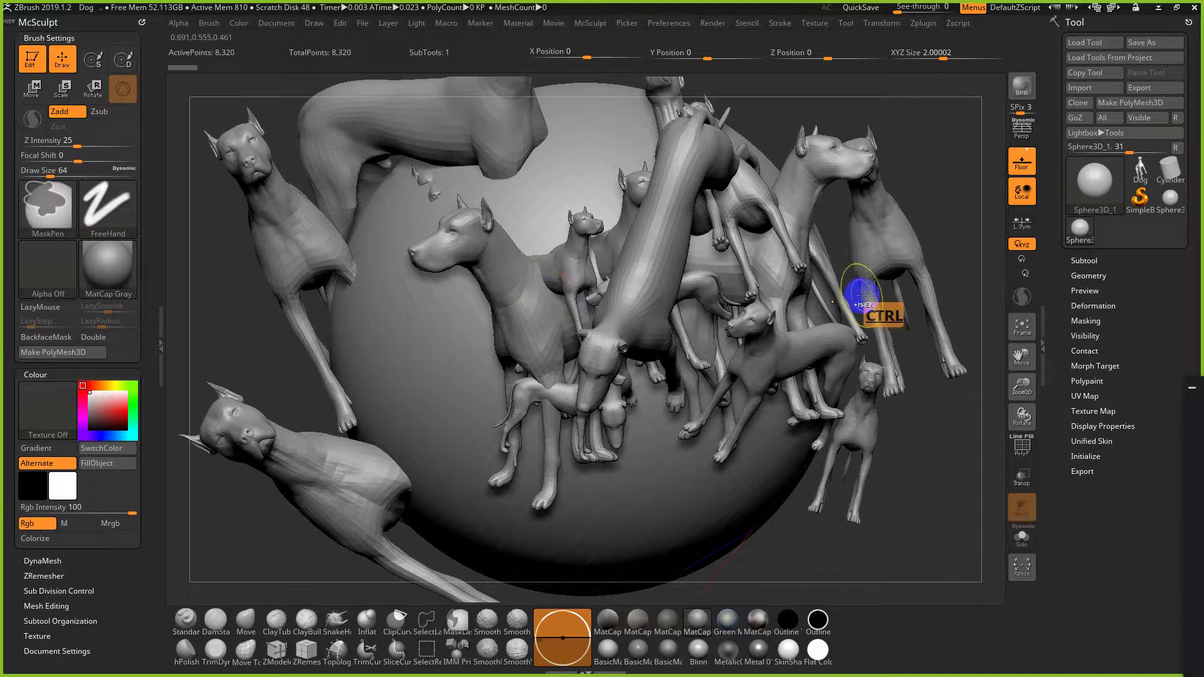
pyautogui.hotkey('ctrl', 'n')
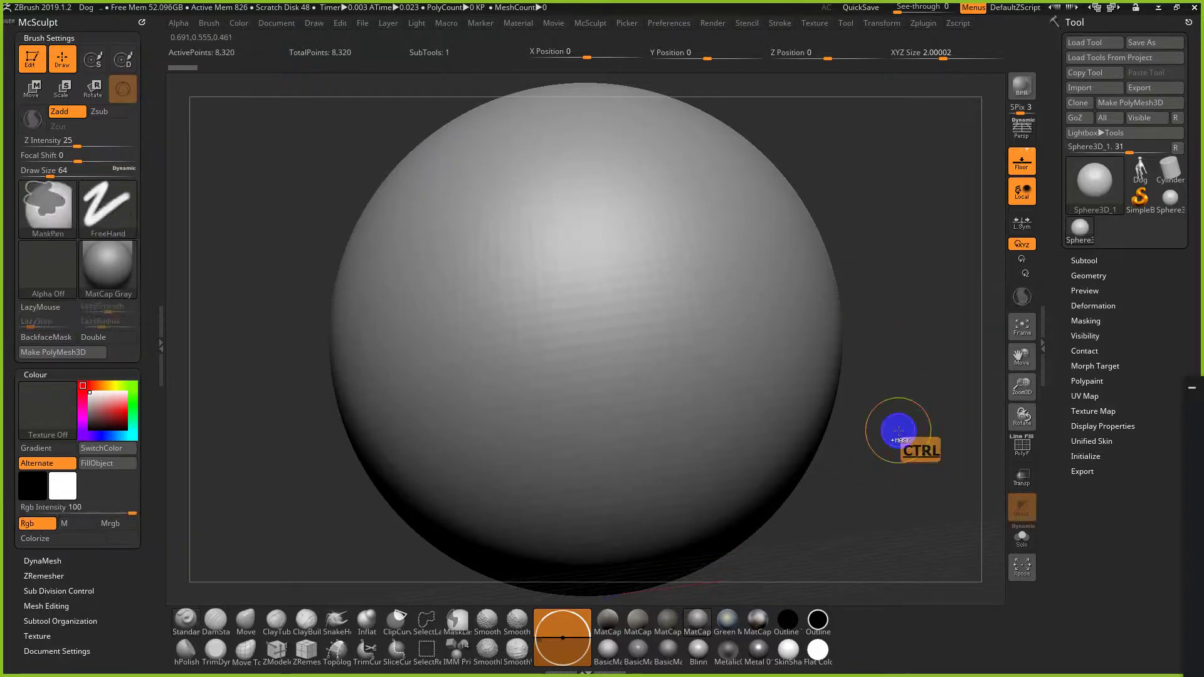
pyautogui.moveTo(806, 486)
pyautogui.keyDown('alt'); pyautogui.mouseDown()
pyautogui.moveTo(822, 416)
pyautogui.moveTo(836, 476)
pyautogui.moveTo(833, 420)
pyautogui.mouseUp(); pyautogui.keyUp('alt')
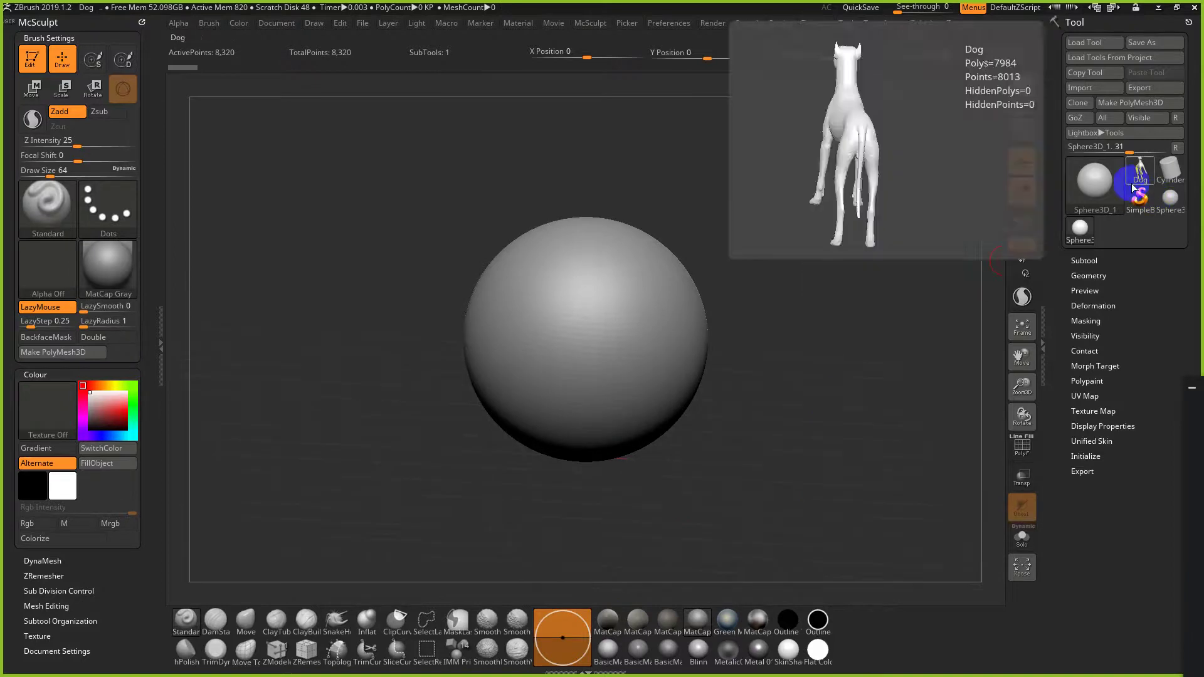
# Step: Reset the list of recently used tools and replace the active sphere with Cube3D
pyautogui.click(1176, 147)
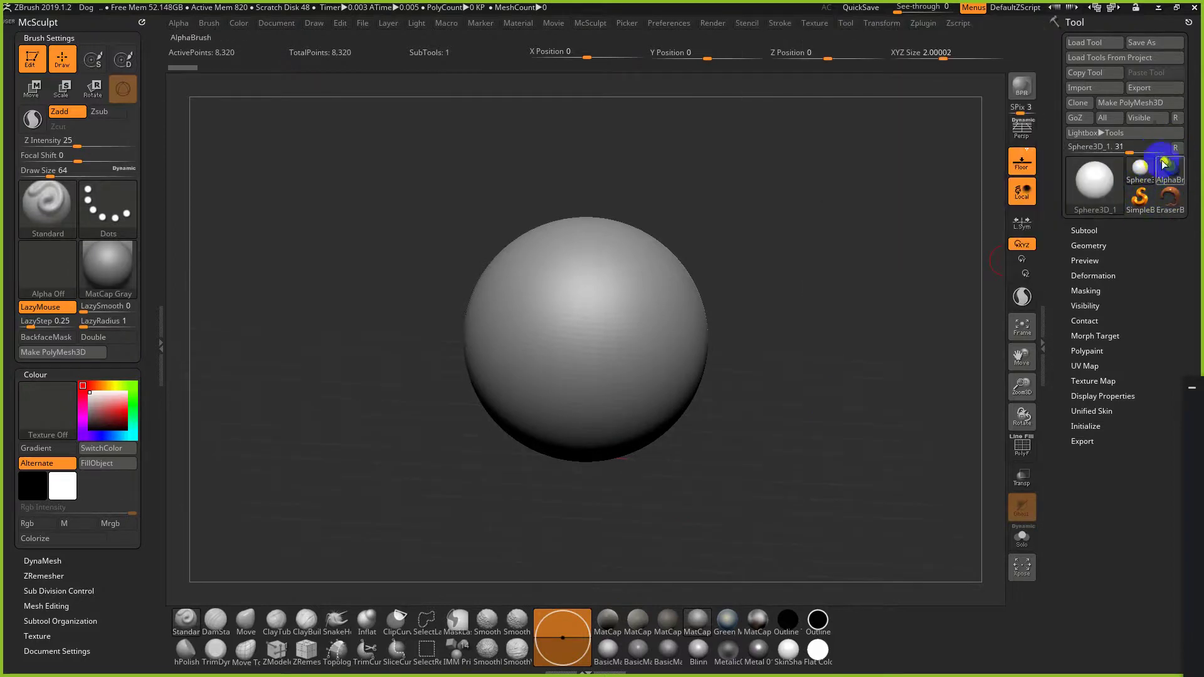
pyautogui.click(1101, 189)
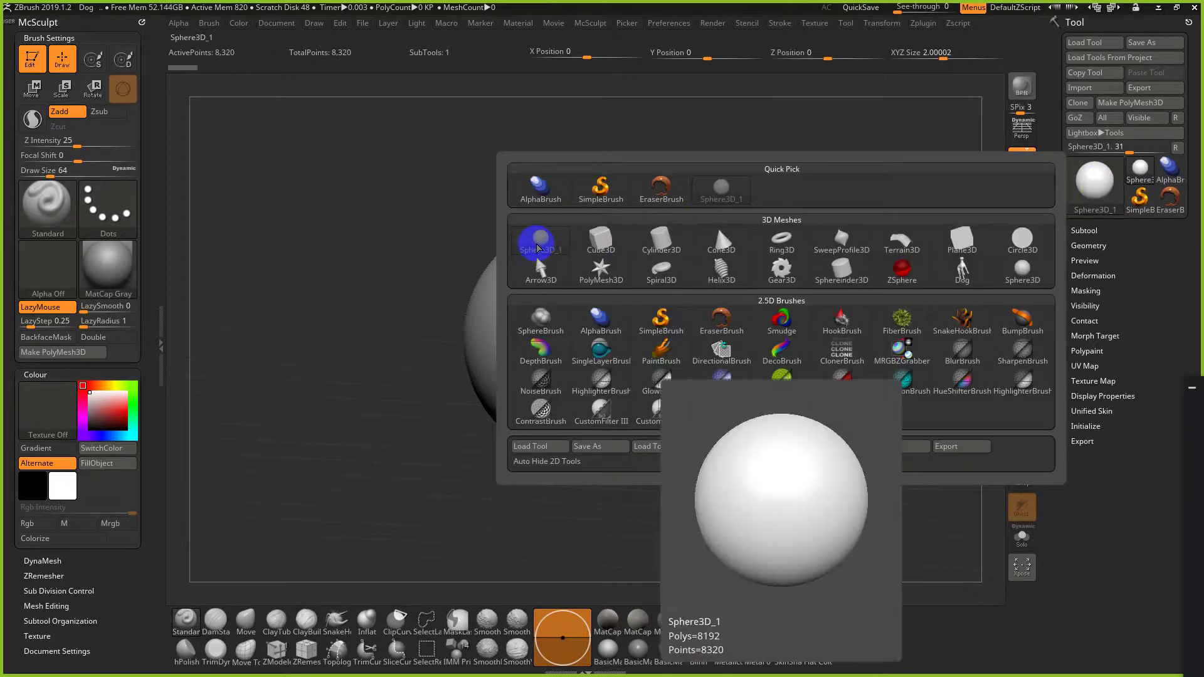
pyautogui.click(603, 243)
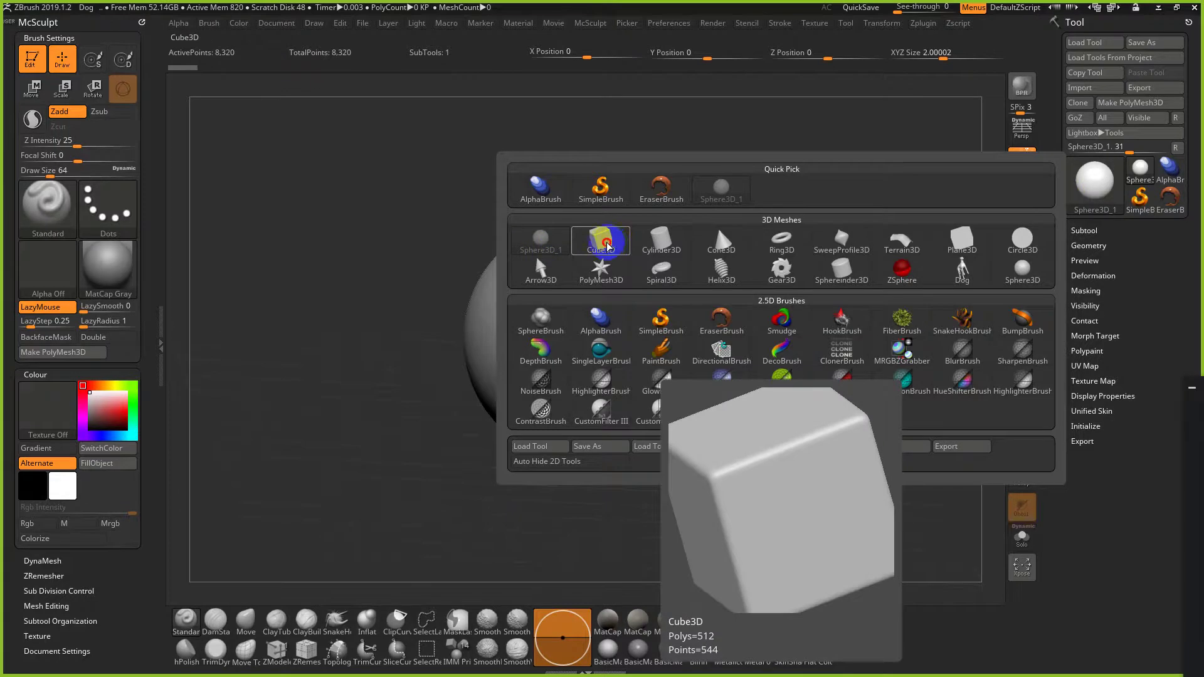
pyautogui.moveTo(838, 300); pyautogui.dragTo(800, 306)
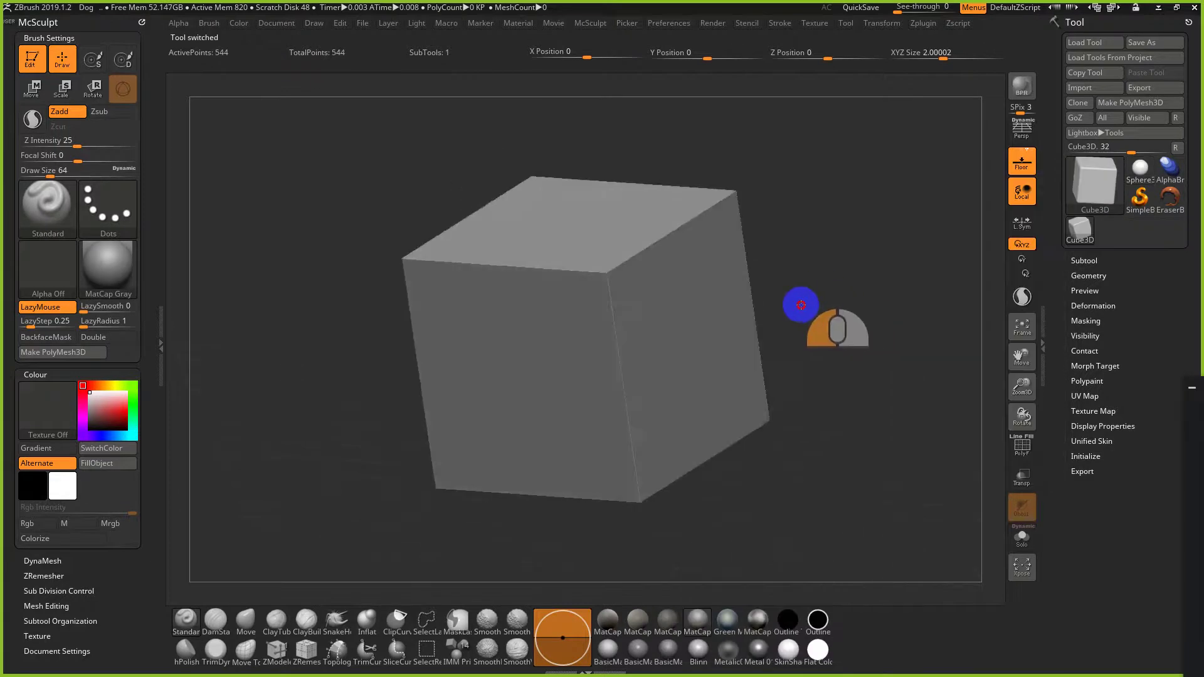
pyautogui.click(33, 61)
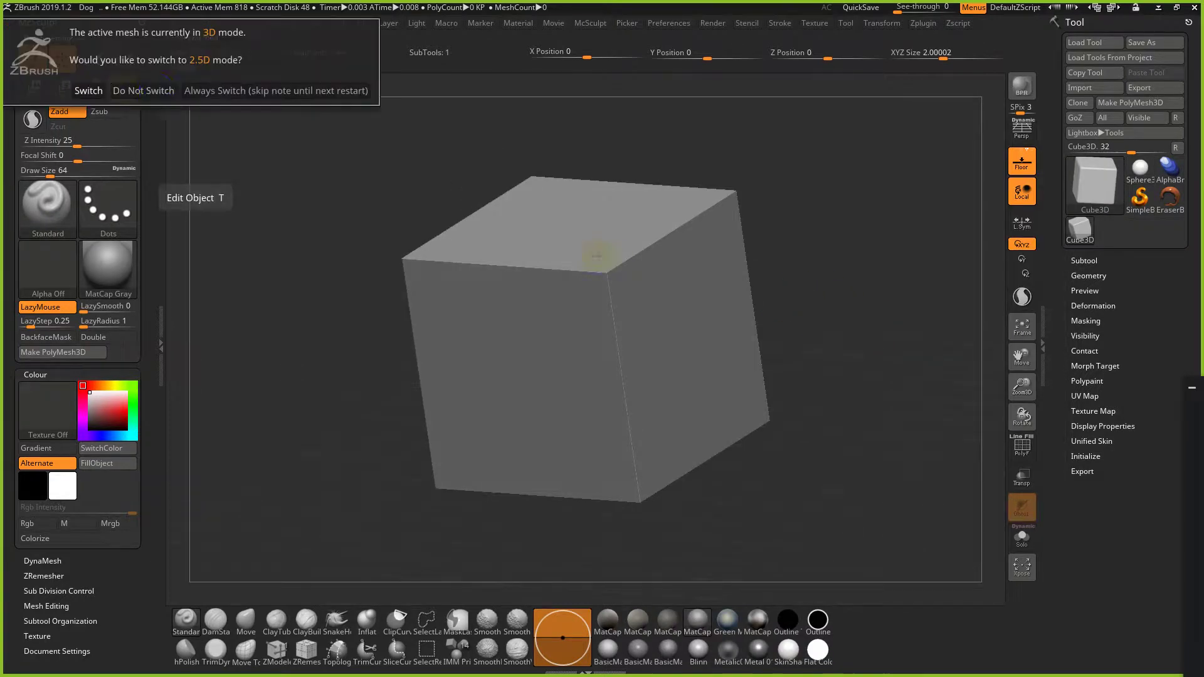
pyautogui.click(152, 91)
pyautogui.click(767, 343)
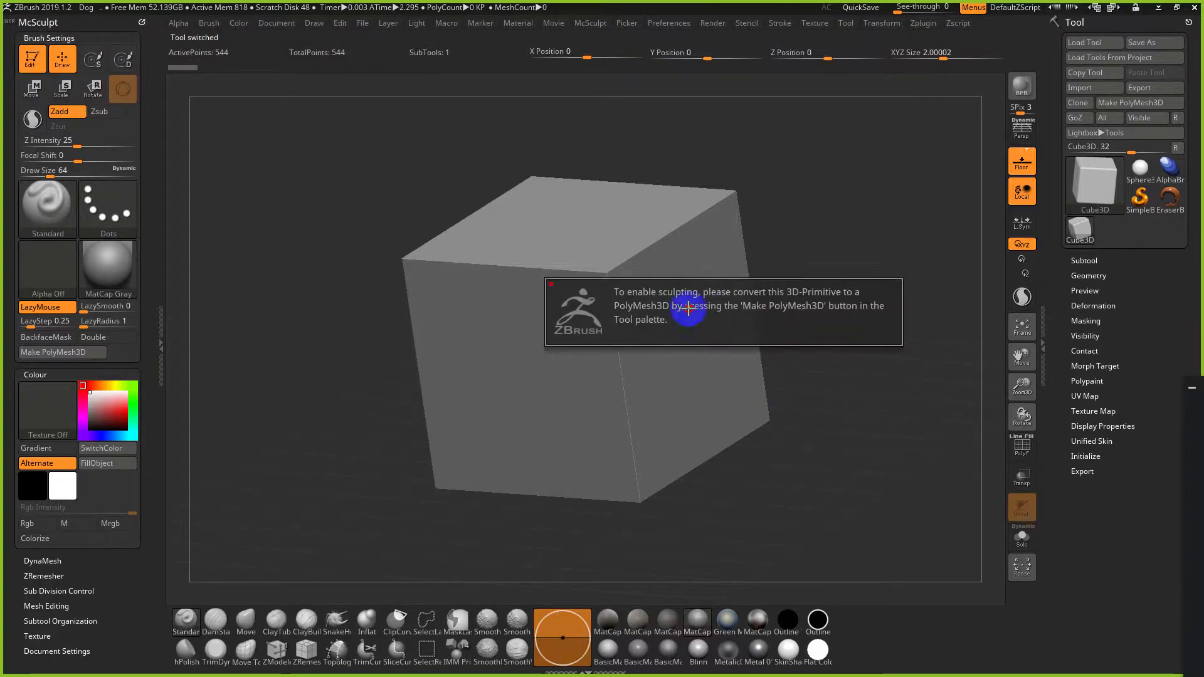
# Step: Switch the cube to 2.5D mode and drop about ten overlapping cube copies of varying size and rotation onto the canvas
pyautogui.click(32, 60)
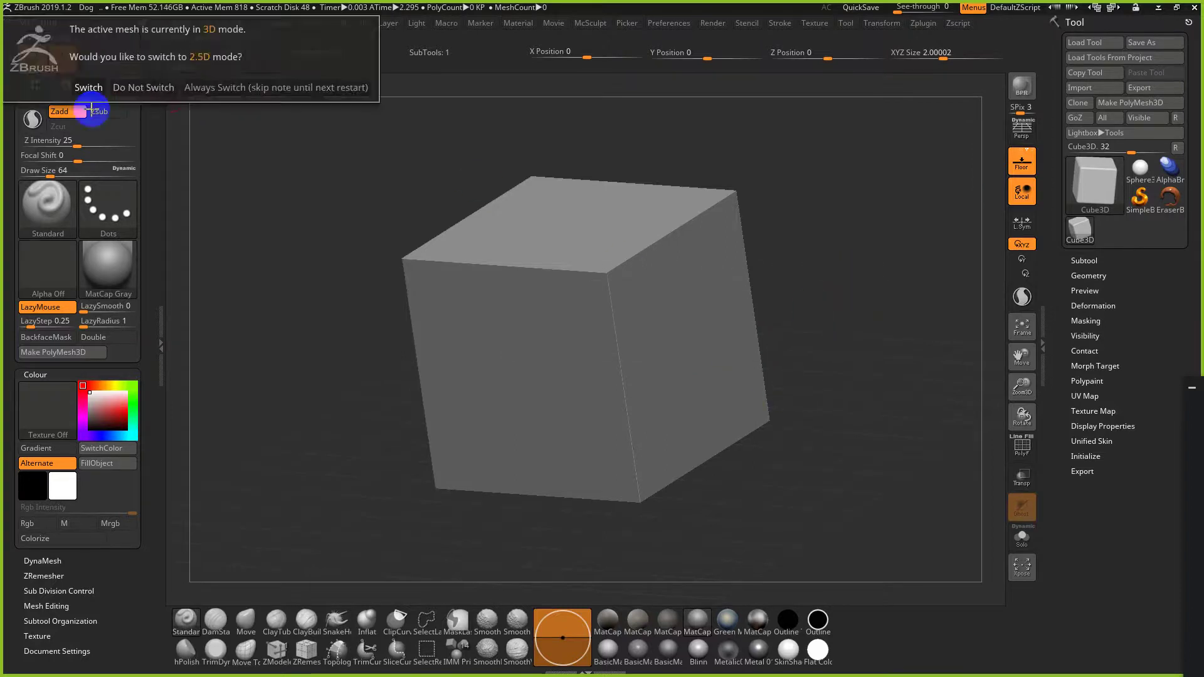
pyautogui.click(92, 92)
pyautogui.moveTo(760, 314); pyautogui.dragTo(865, 408)
pyautogui.moveTo(622, 340); pyautogui.dragTo(698, 461)
pyautogui.moveTo(458, 338)
pyautogui.mouseDown()
pyautogui.moveTo(505, 377)
pyautogui.moveTo(523, 411)
pyautogui.mouseUp()
pyautogui.moveTo(524, 211); pyautogui.dragTo(629, 354)
pyautogui.moveTo(661, 231); pyautogui.dragTo(702, 395)
pyautogui.moveTo(712, 391); pyautogui.dragTo(746, 520)
pyautogui.moveTo(720, 428); pyautogui.dragTo(749, 517)
pyautogui.moveTo(449, 420); pyautogui.dragTo(455, 523)
pyautogui.moveTo(411, 445); pyautogui.dragTo(439, 505)
pyautogui.moveTo(505, 273)
pyautogui.mouseDown()
pyautogui.moveTo(558, 407)
pyautogui.moveTo(575, 328)
pyautogui.mouseUp()
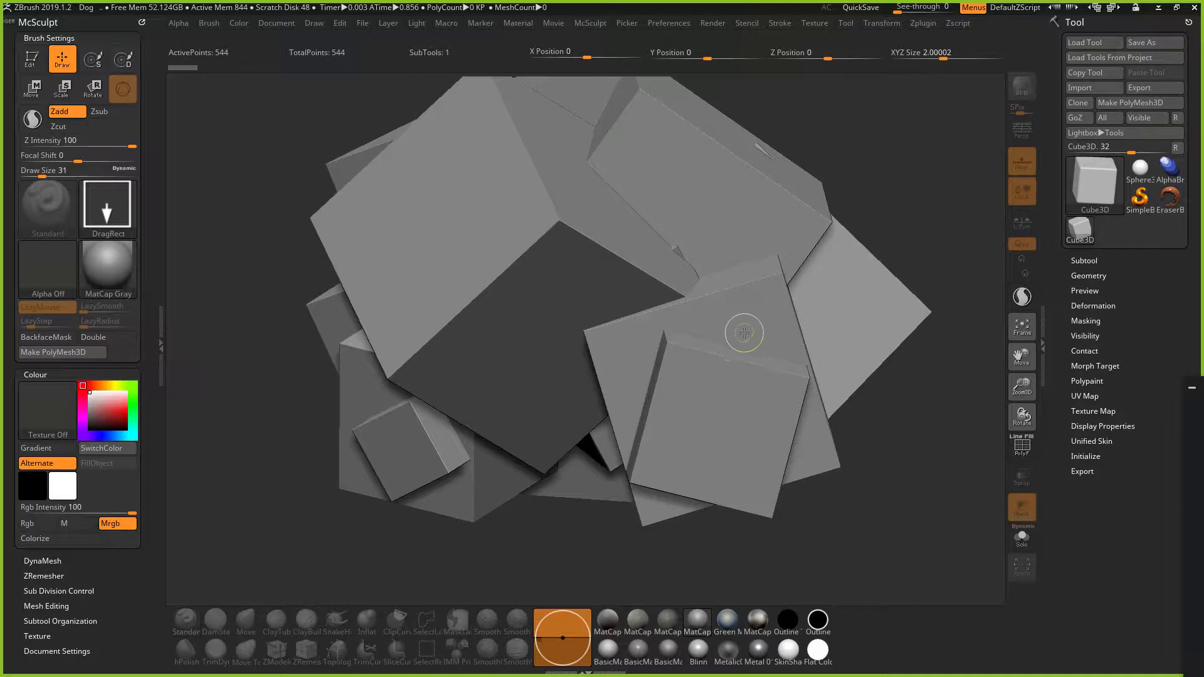
# Step: Put the last placed cube into Edit mode and clear the other dropped cubes from the canvas
pyautogui.click(55, 57)
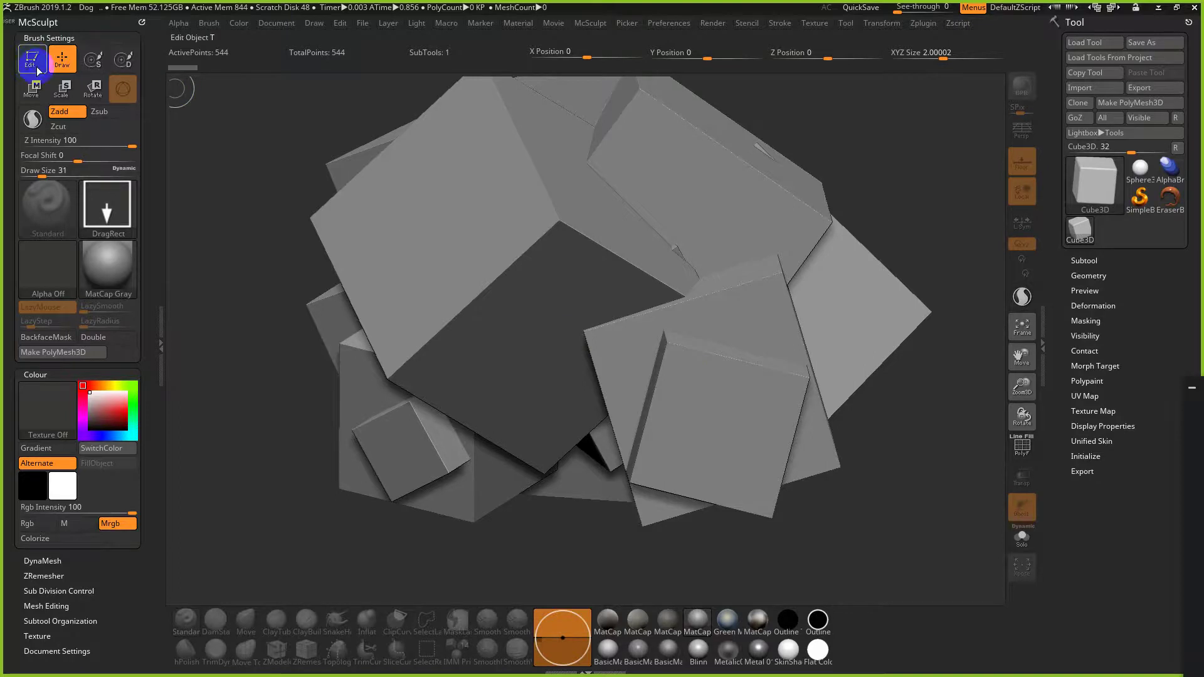
pyautogui.click(30, 65)
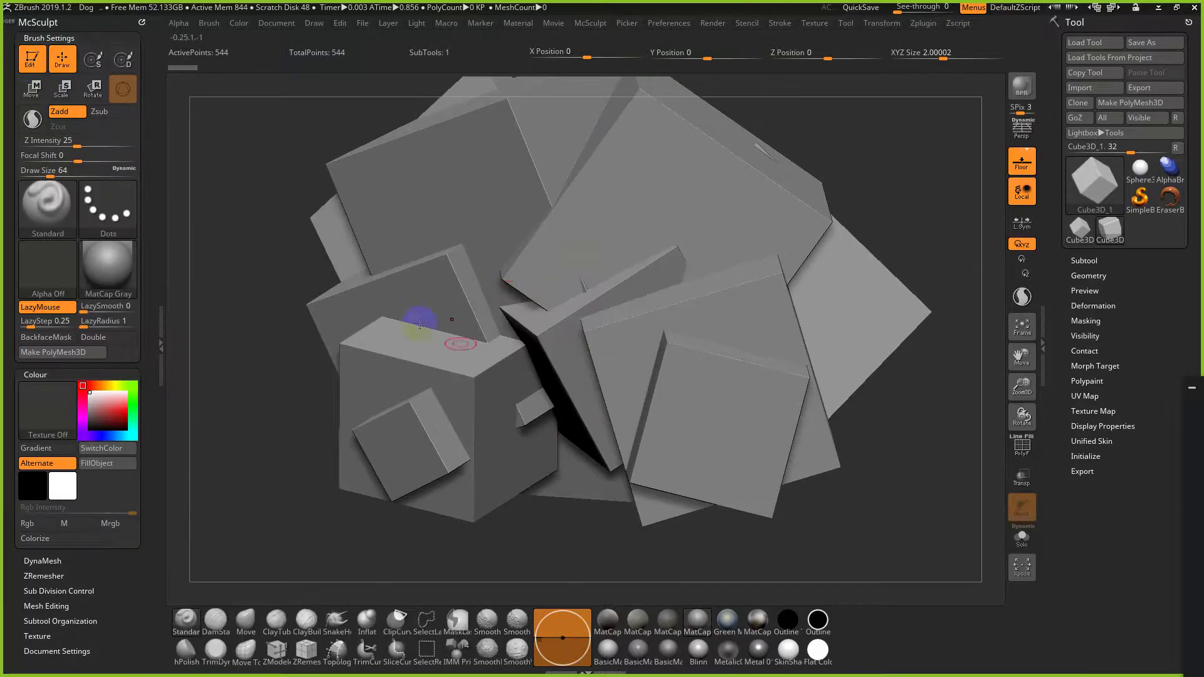
pyautogui.moveTo(859, 391); pyautogui.dragTo(842, 449)
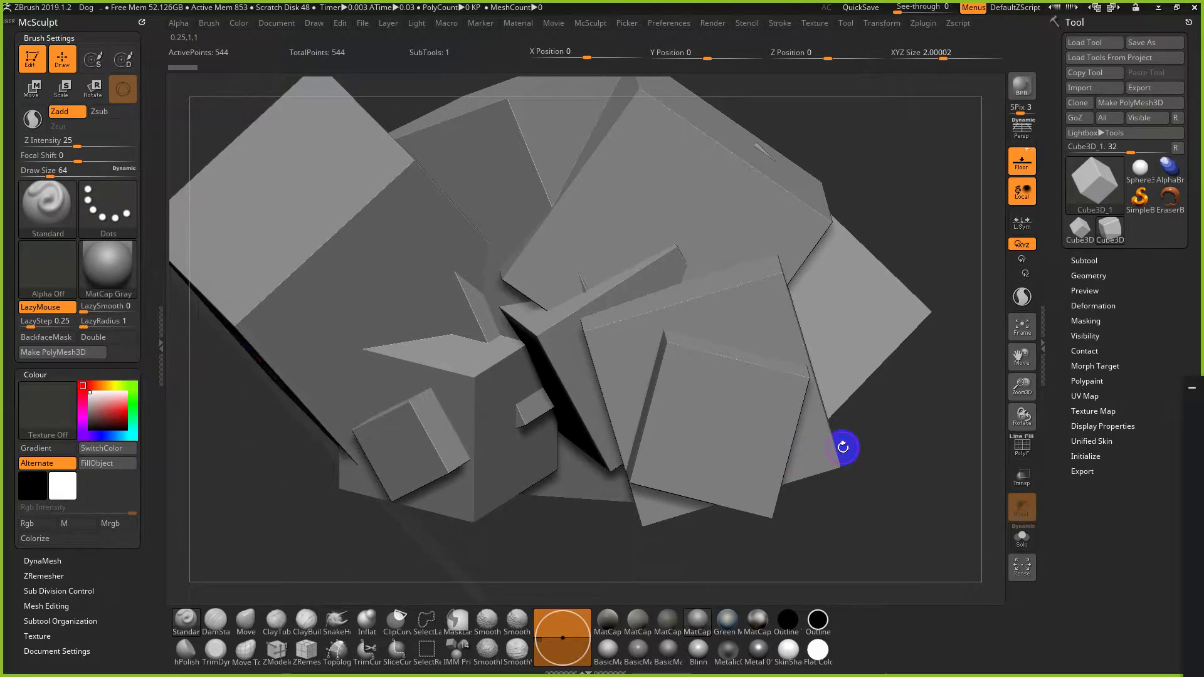
pyautogui.press('f')
pyautogui.hotkey('ctrl', 'n')
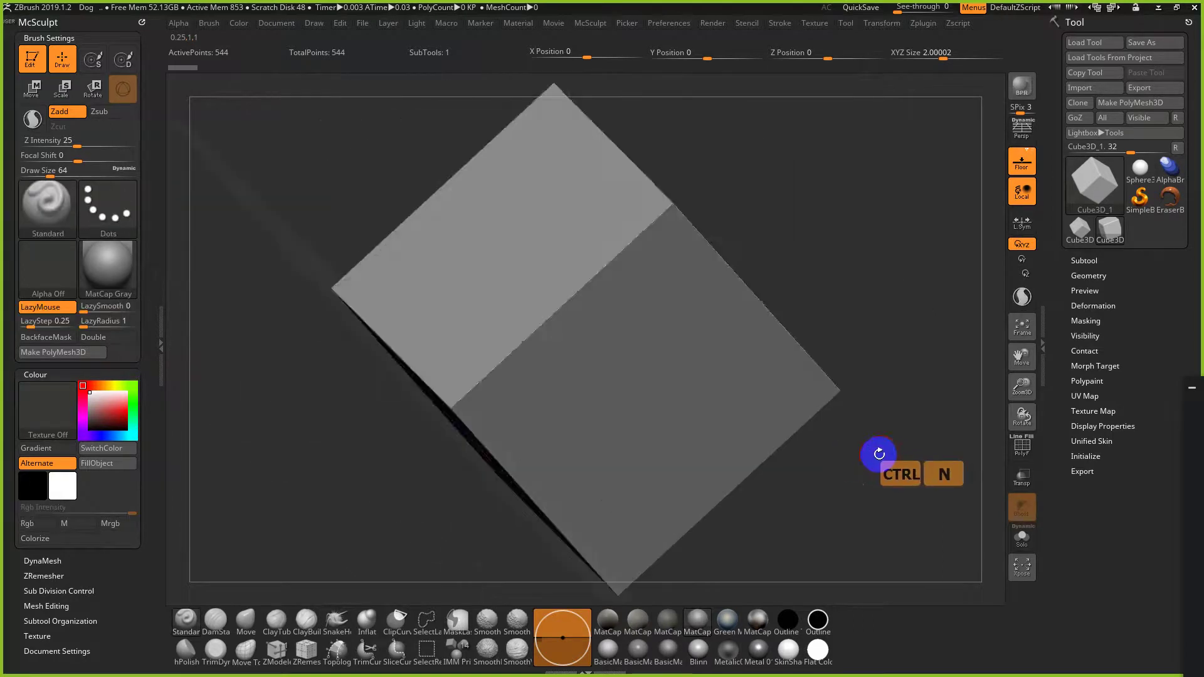
pyautogui.moveTo(879, 454); pyautogui.dragTo(811, 303)
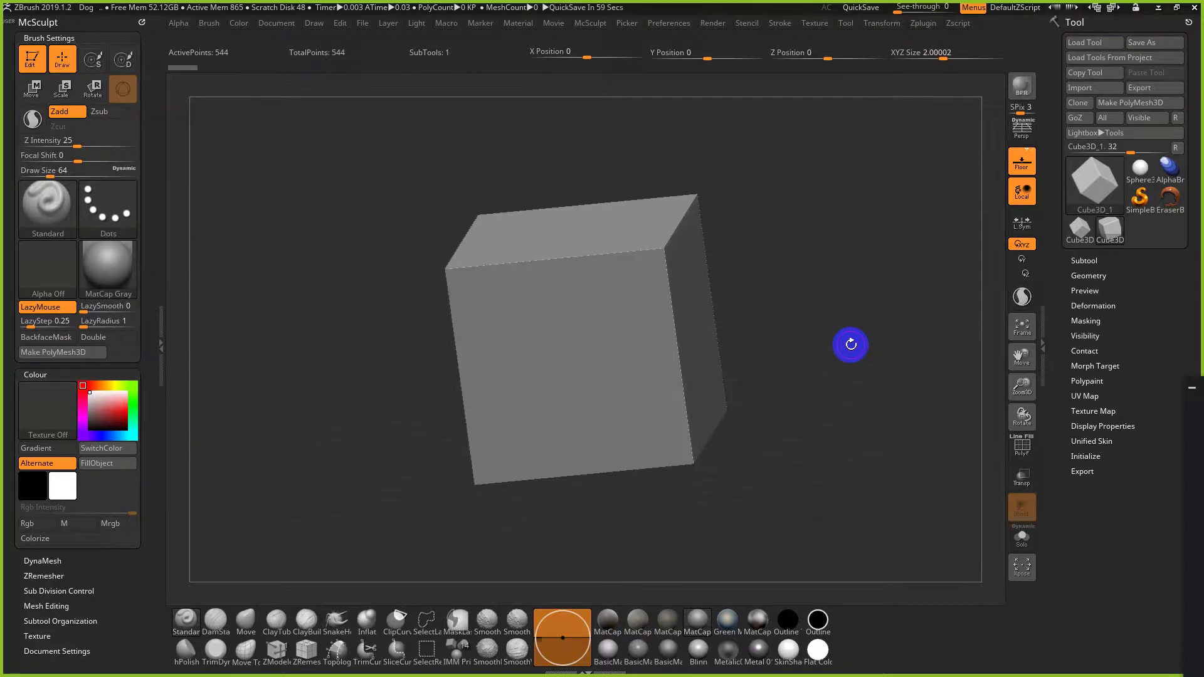
pyautogui.moveTo(815, 314); pyautogui.dragTo(856, 276)
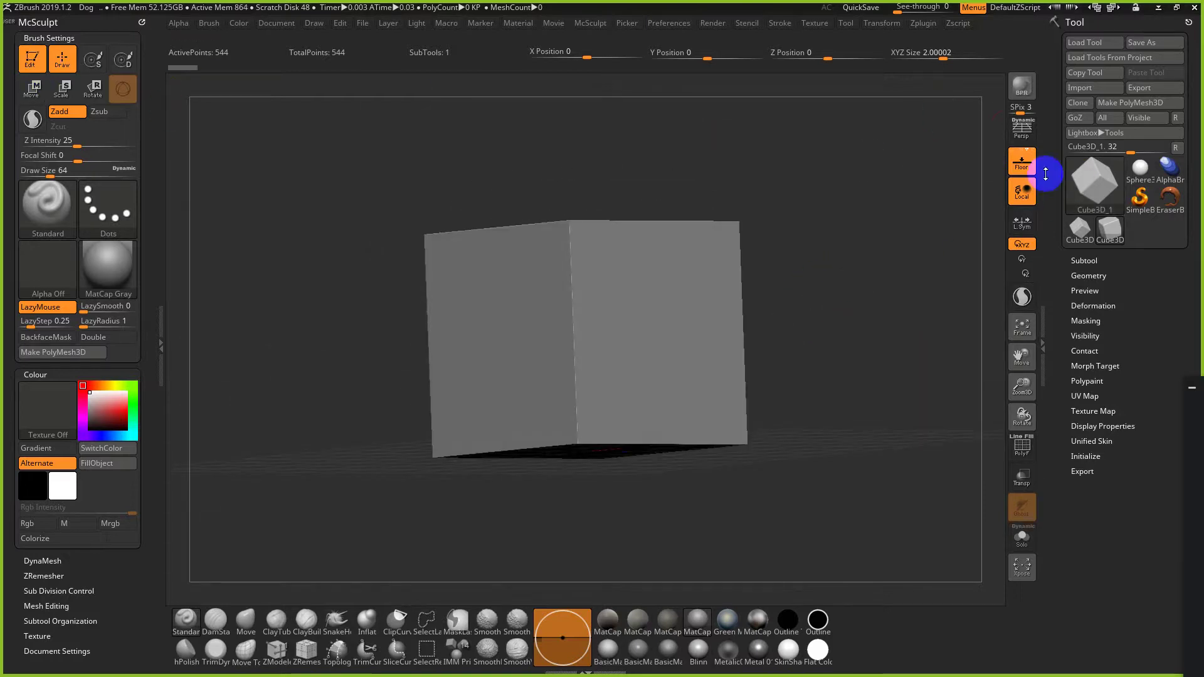
# Step: Replace the active cube with the existing Sphere3D_1 tool
pyautogui.click(1091, 181)
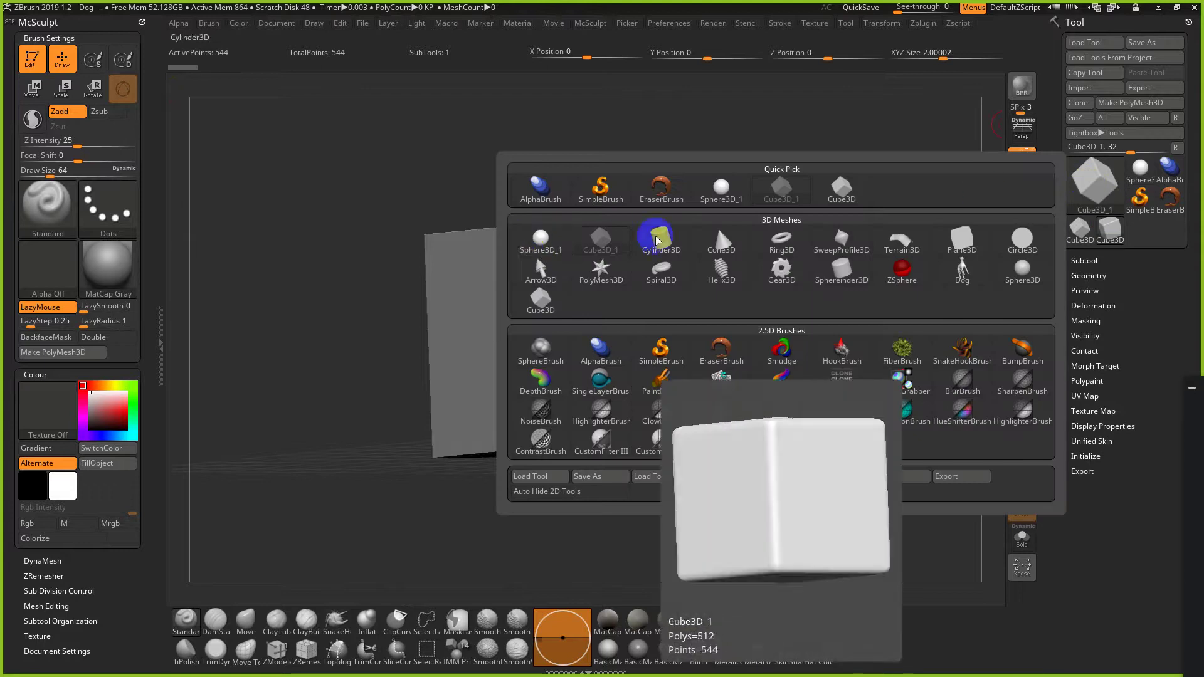
pyautogui.click(543, 239)
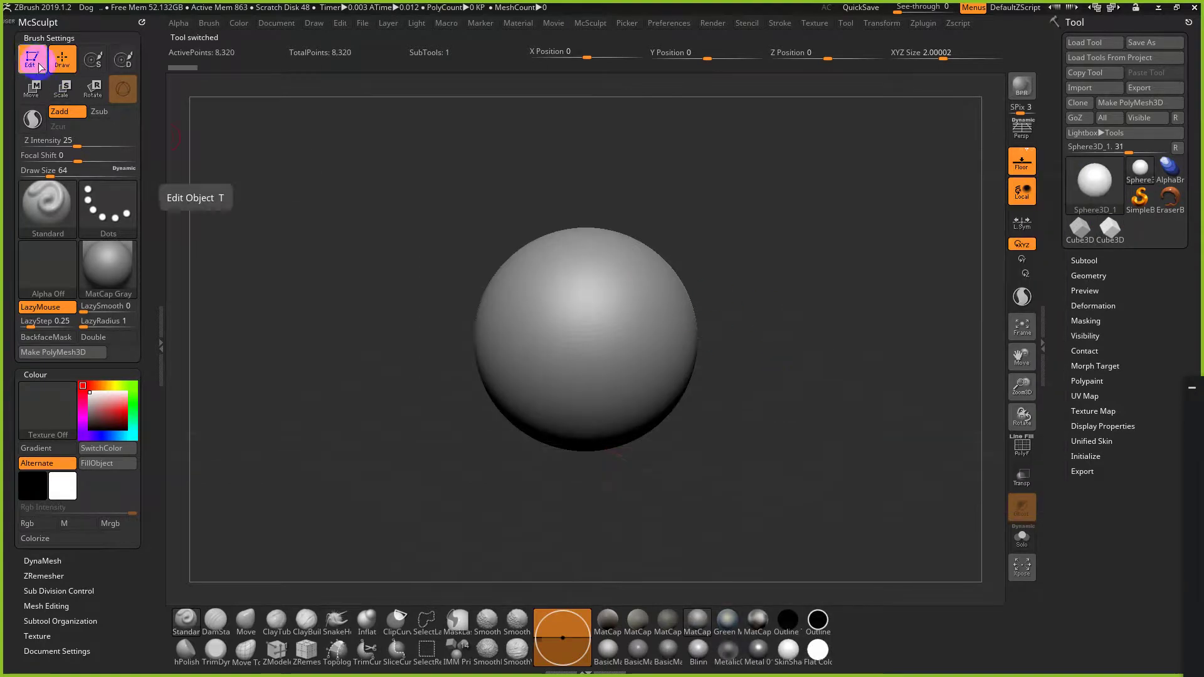
# Step: Examine the sphere from several angles in relation to the floor grid
pyautogui.moveTo(742, 361)
pyautogui.mouseDown()
pyautogui.moveTo(747, 371)
pyautogui.moveTo(857, 346)
pyautogui.moveTo(675, 360)
pyautogui.moveTo(806, 365)
pyautogui.moveTo(740, 380)
pyautogui.mouseUp()
pyautogui.moveTo(832, 295); pyautogui.dragTo(883, 311)
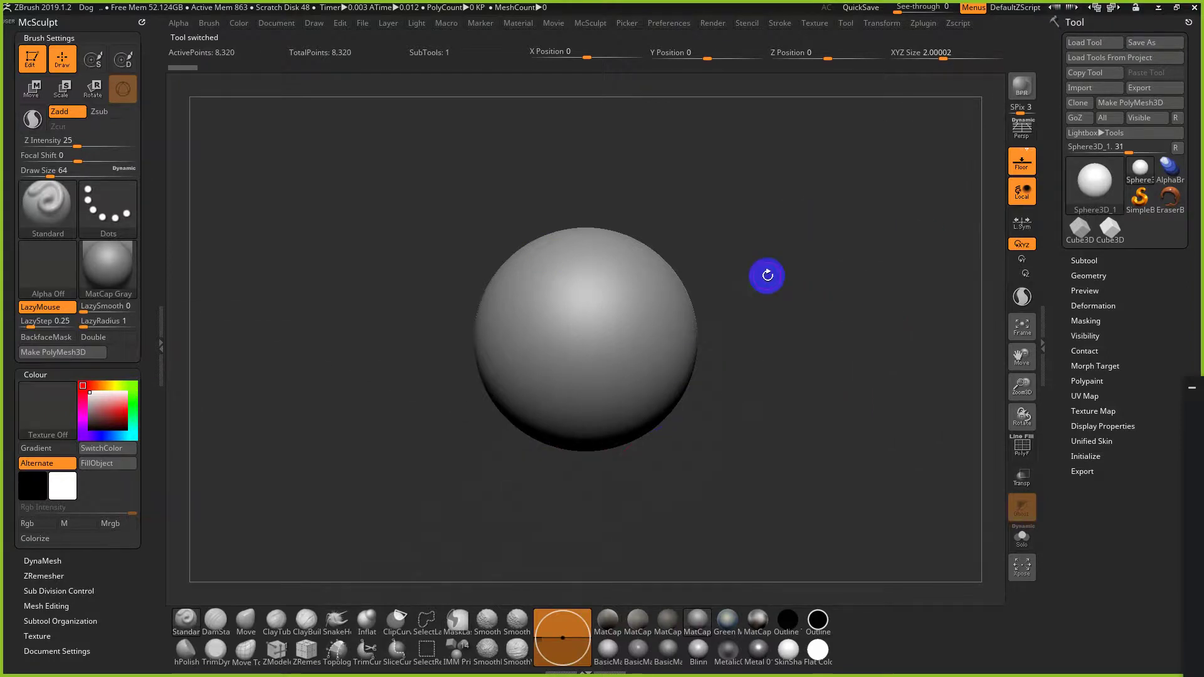
pyautogui.click(1022, 164)
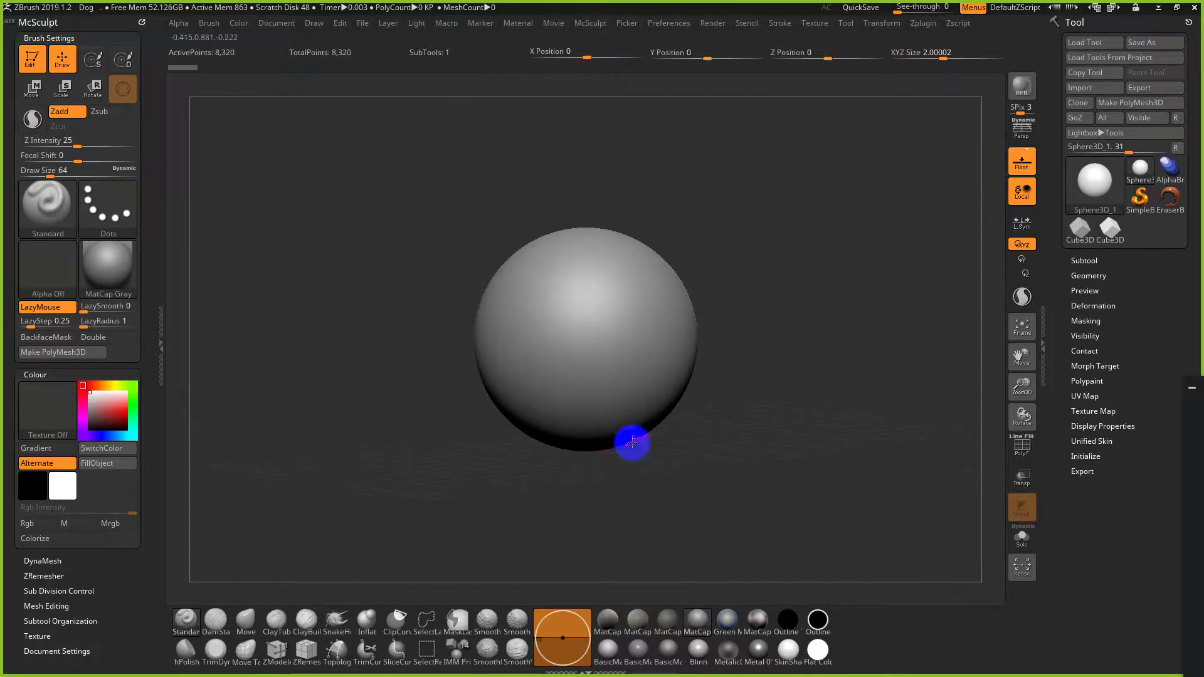
pyautogui.click(740, 439)
pyautogui.click(1028, 166)
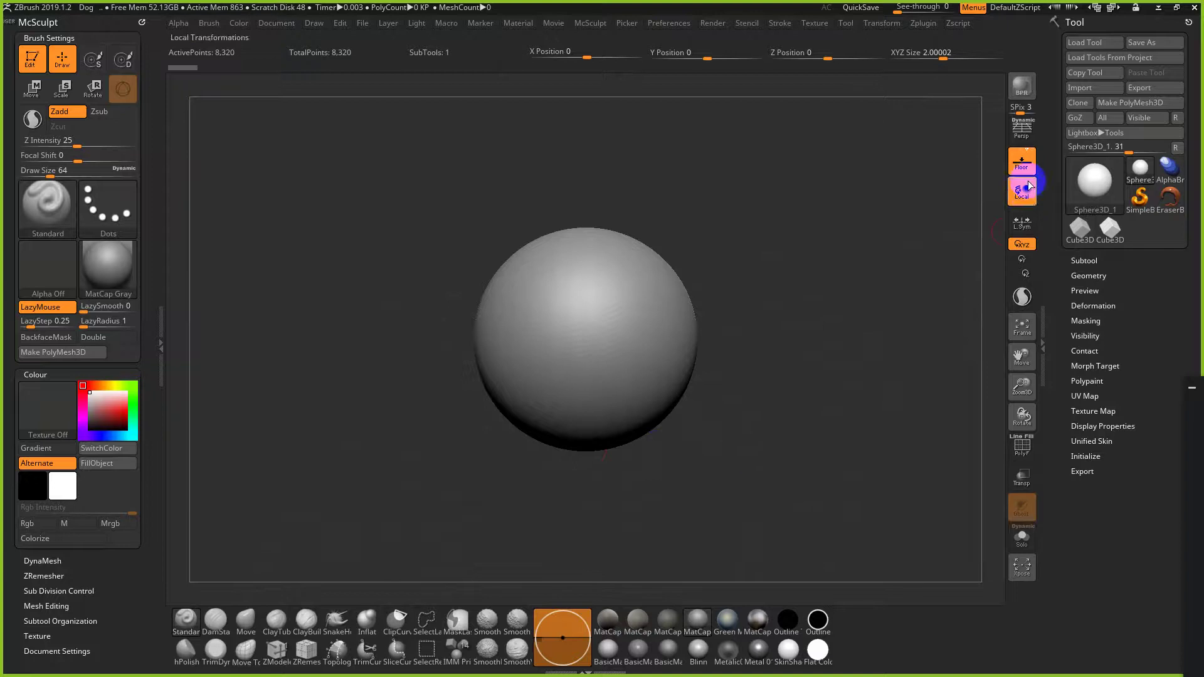
pyautogui.click(792, 376)
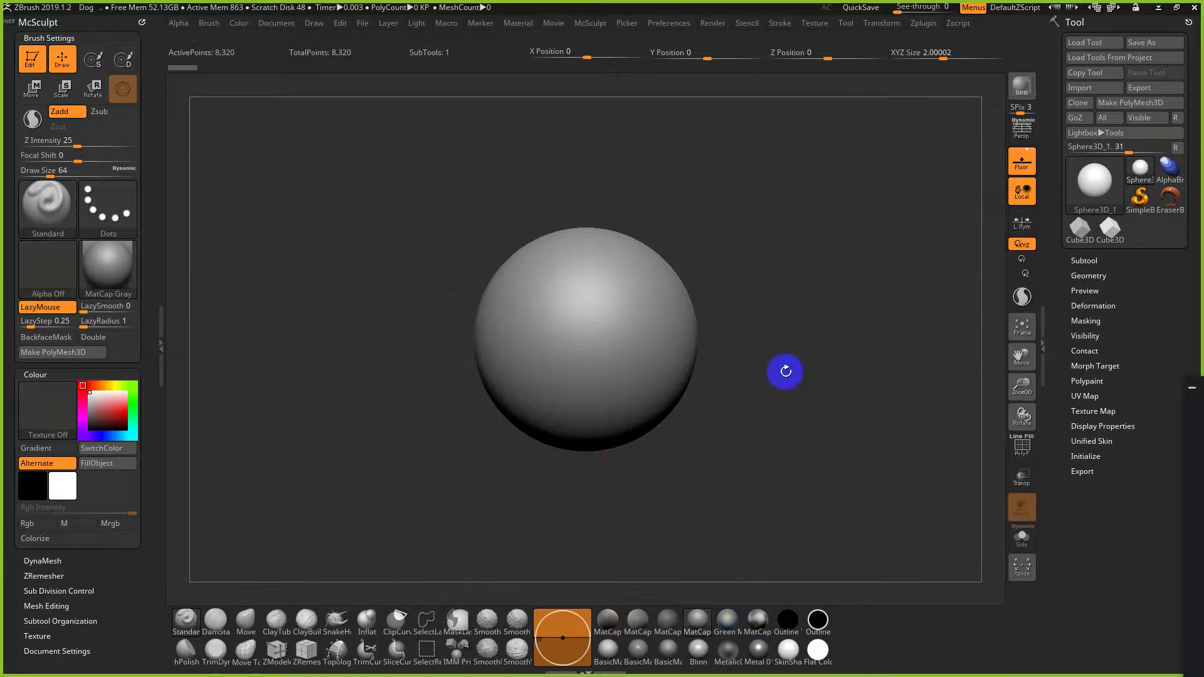
pyautogui.click(747, 378)
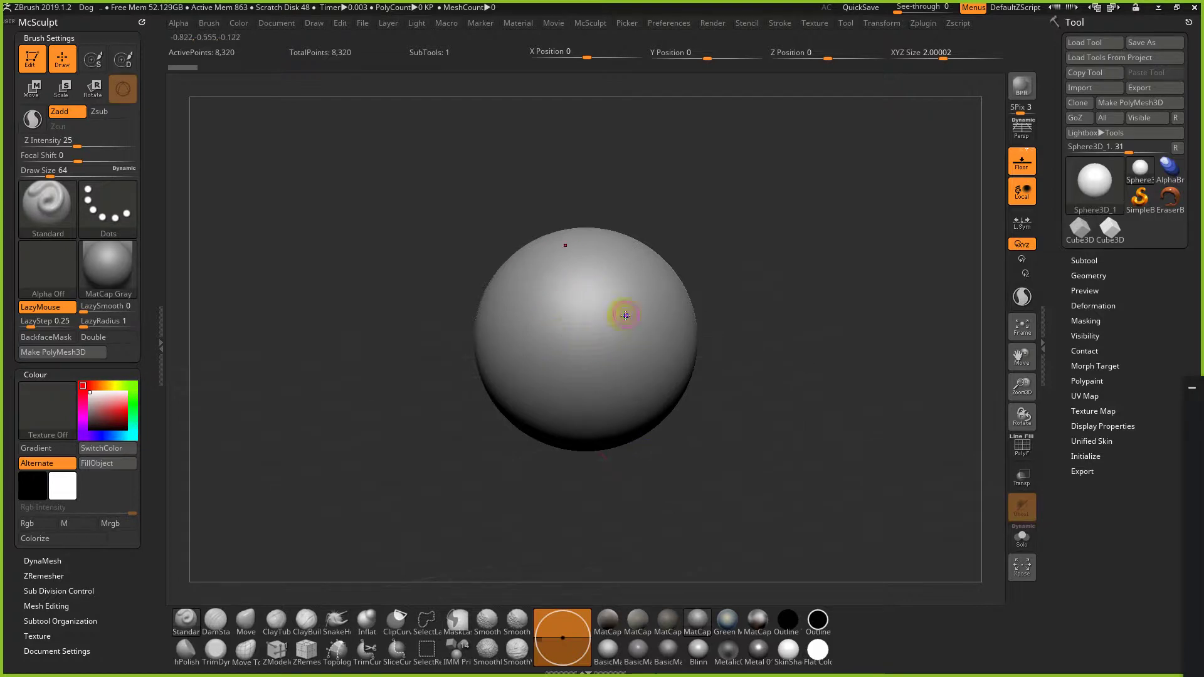
# Step: Align the view to the front and try to sculpt on the surface of the sphere primitive
pyautogui.press('shift')
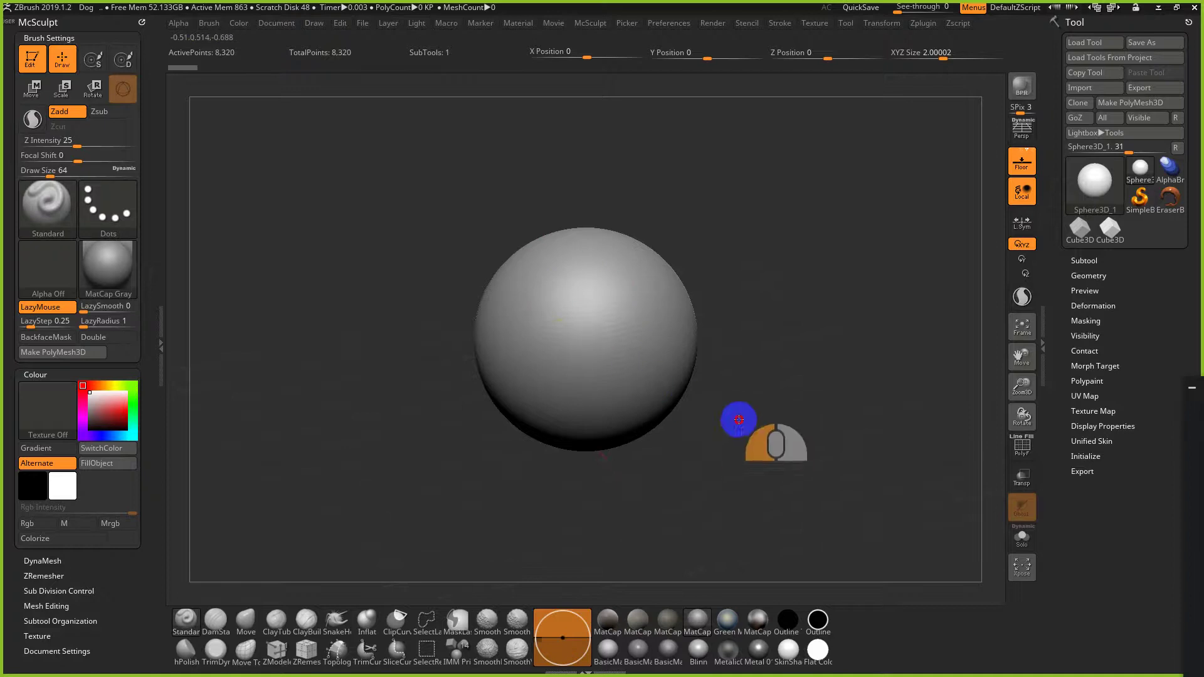
pyautogui.keyDown('shift'); pyautogui.click(634, 321); pyautogui.keyUp('shift')
pyautogui.click(642, 317)
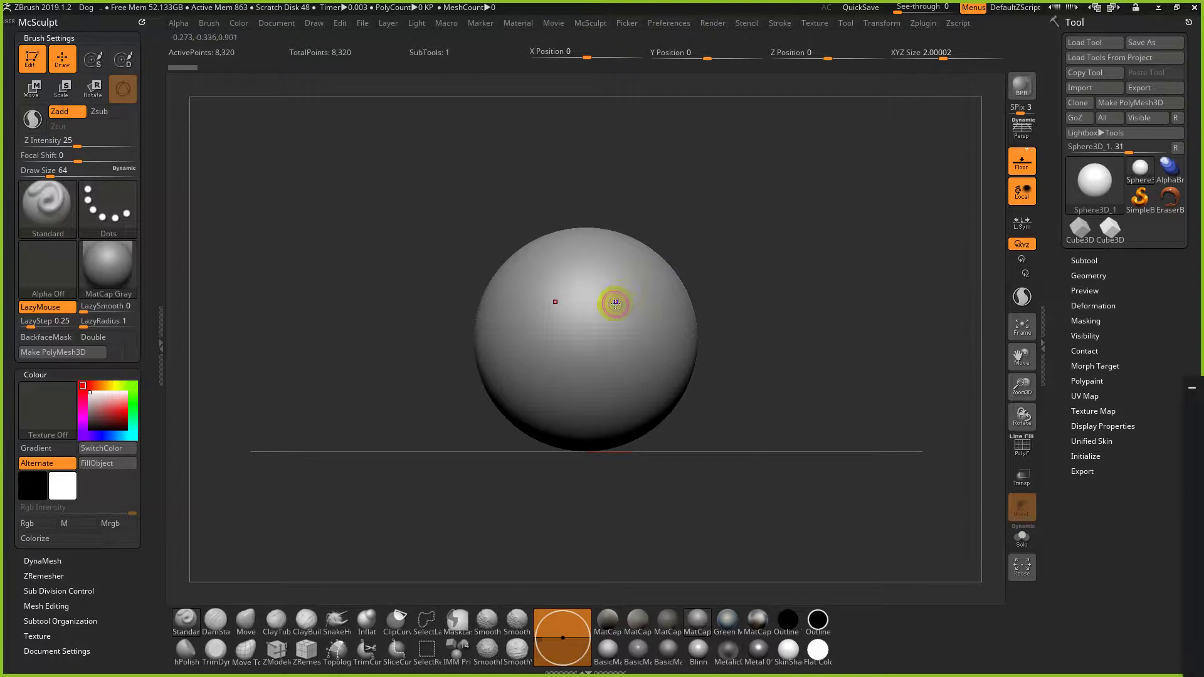
pyautogui.moveTo(615, 304)
pyautogui.mouseDown()
pyautogui.moveTo(612, 319)
pyautogui.moveTo(553, 289)
pyautogui.mouseUp()
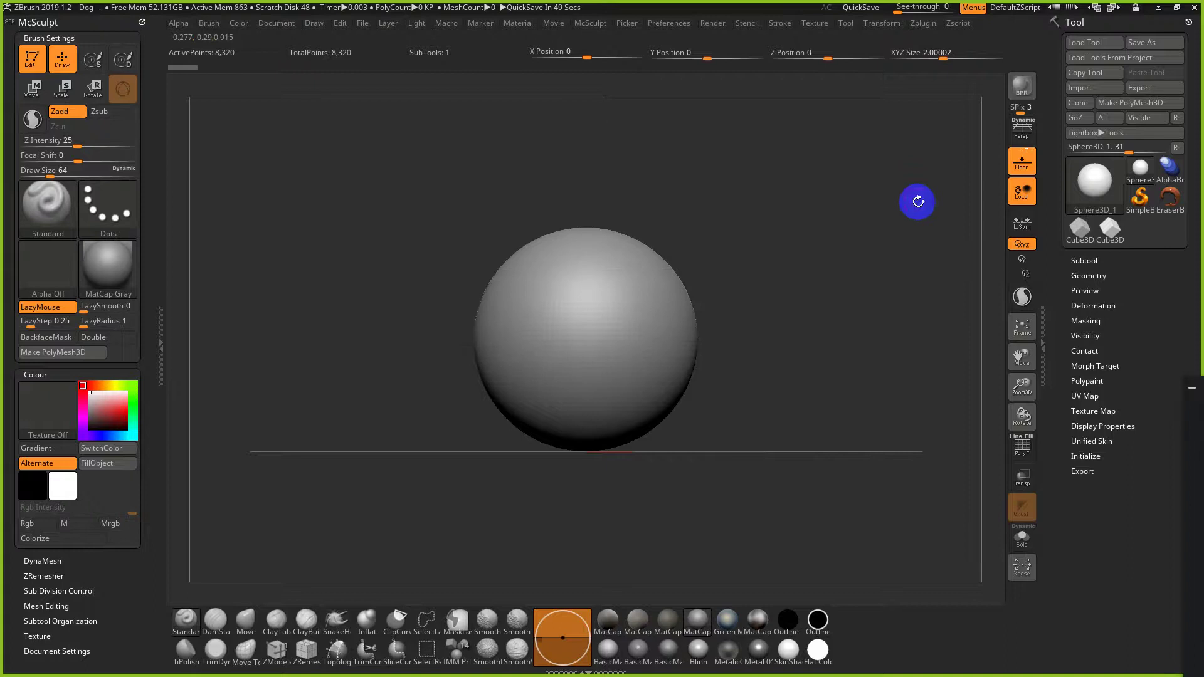
# Step: Read the built-in help note for the Make PolyMesh3D command
pyautogui.press('ctrl')
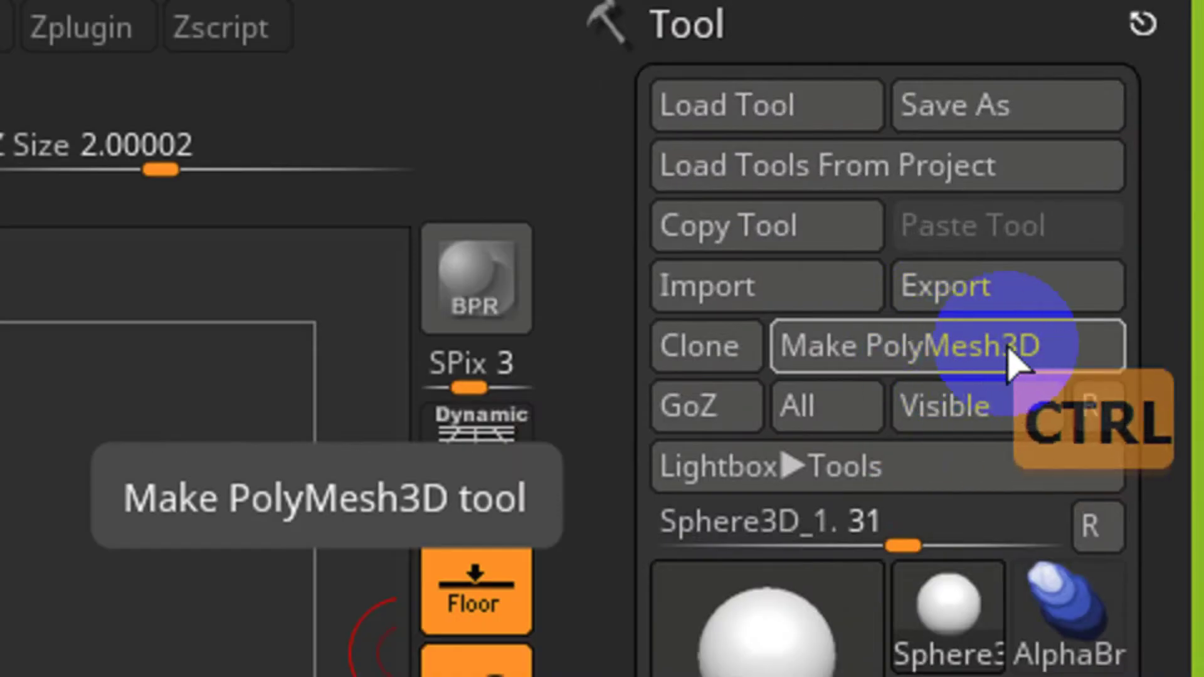
pyautogui.press('ctrl')
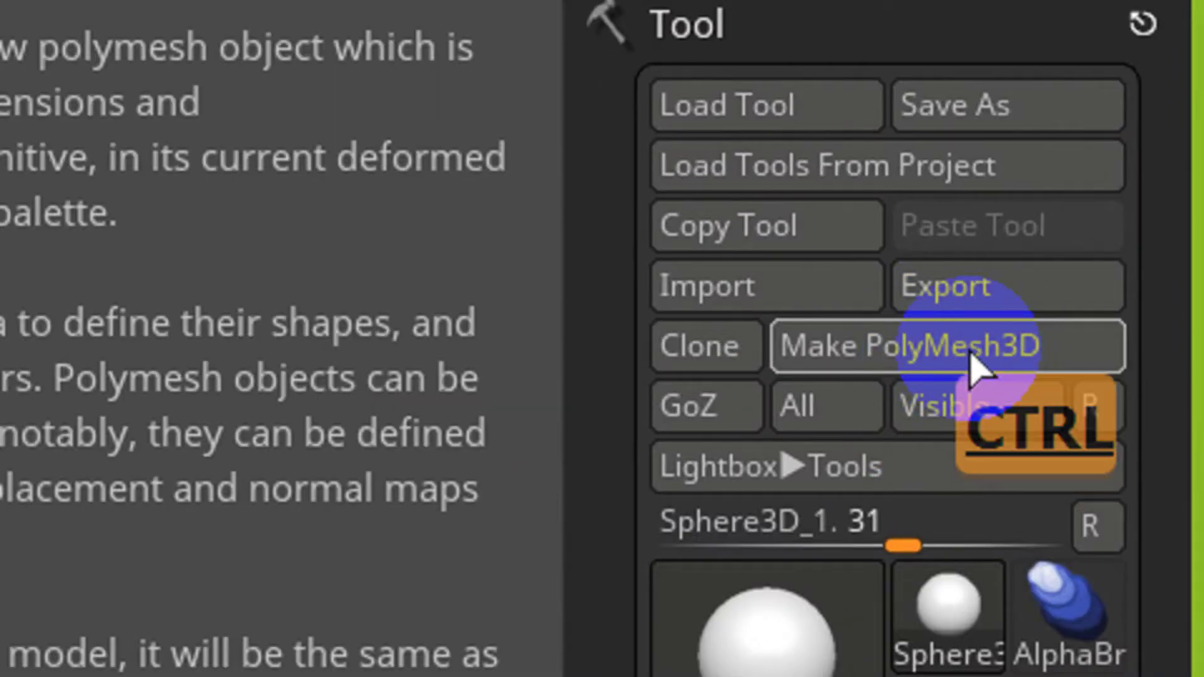
pyautogui.hotkey('ctrl', 'F5')
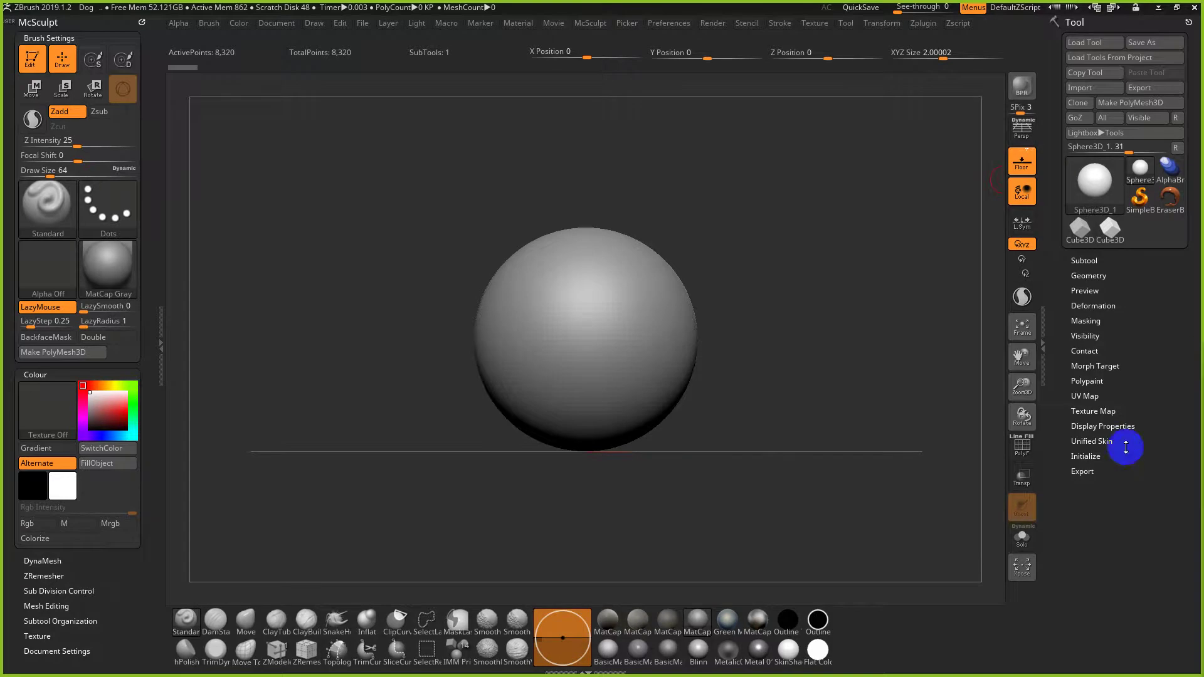
# Step: Show the wireframe and initialize the sphere primitive with HDivide 42, VDivide 23 and Coverage 360
pyautogui.click(1090, 456)
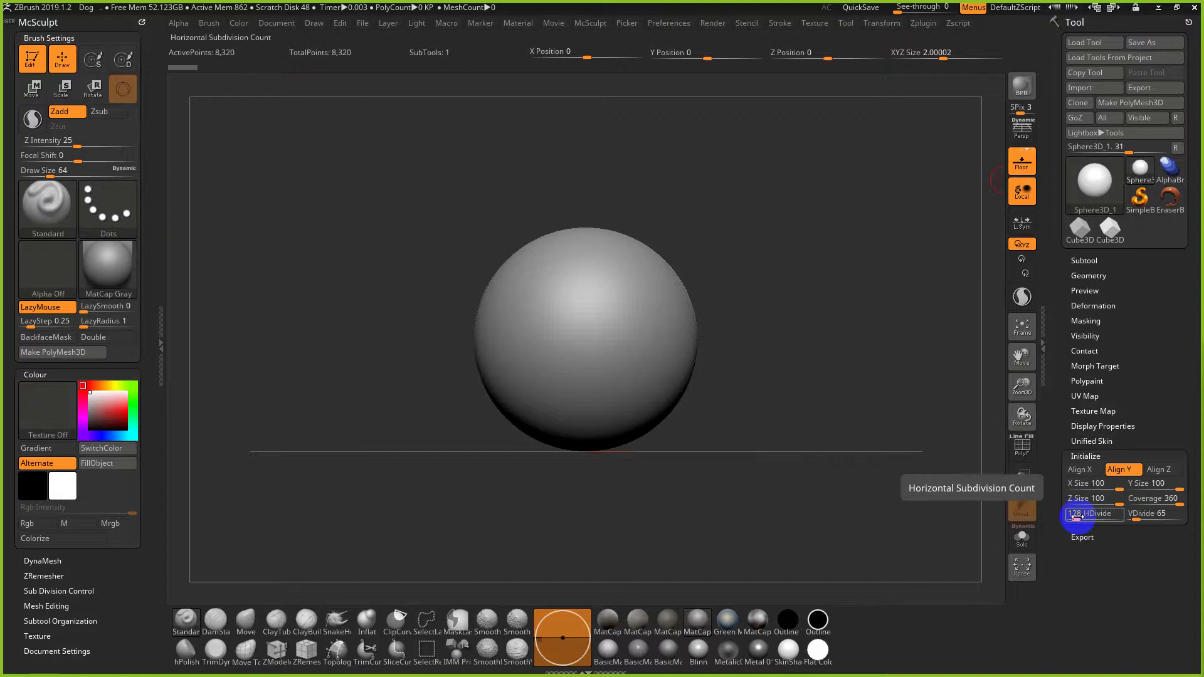
pyautogui.moveTo(1077, 517); pyautogui.dragTo(1073, 516)
pyautogui.hotkey('shift', 'f')
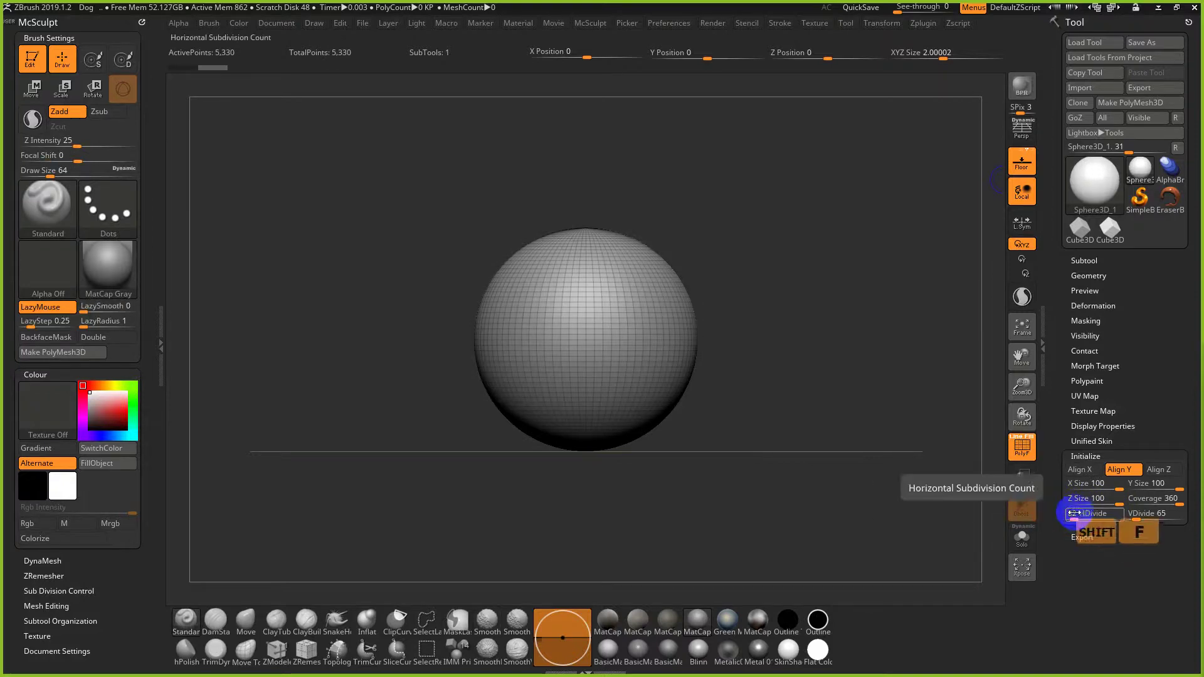
pyautogui.click(1073, 513)
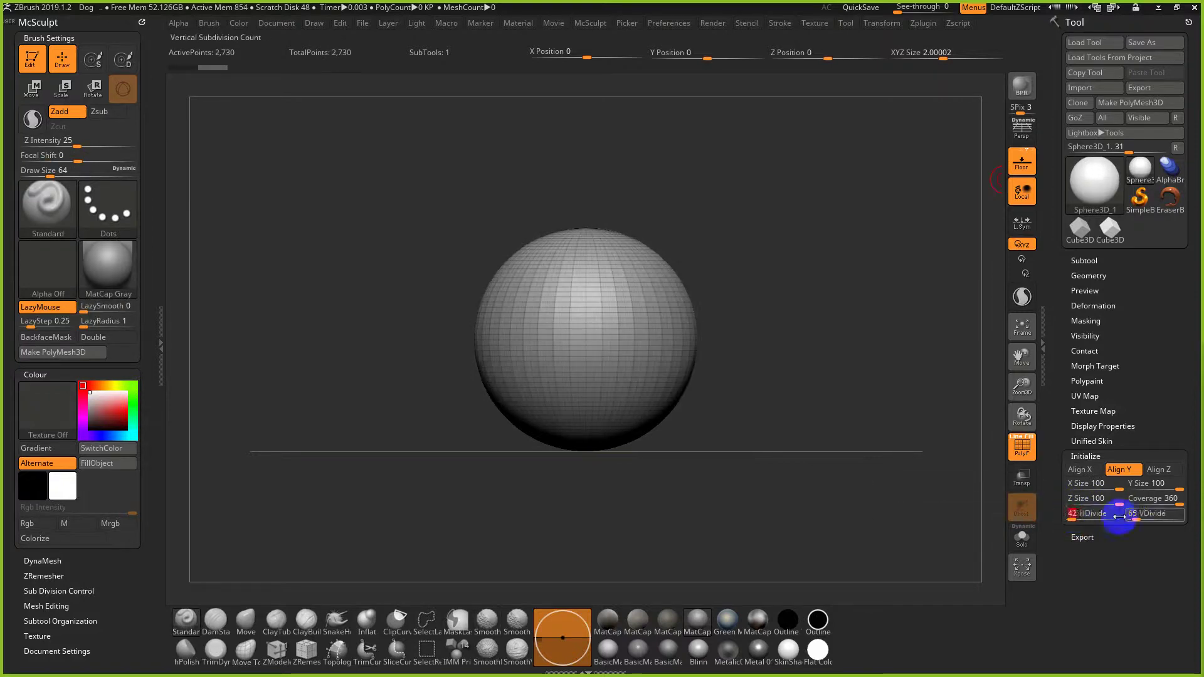
pyautogui.moveTo(1145, 518); pyautogui.dragTo(1132, 518)
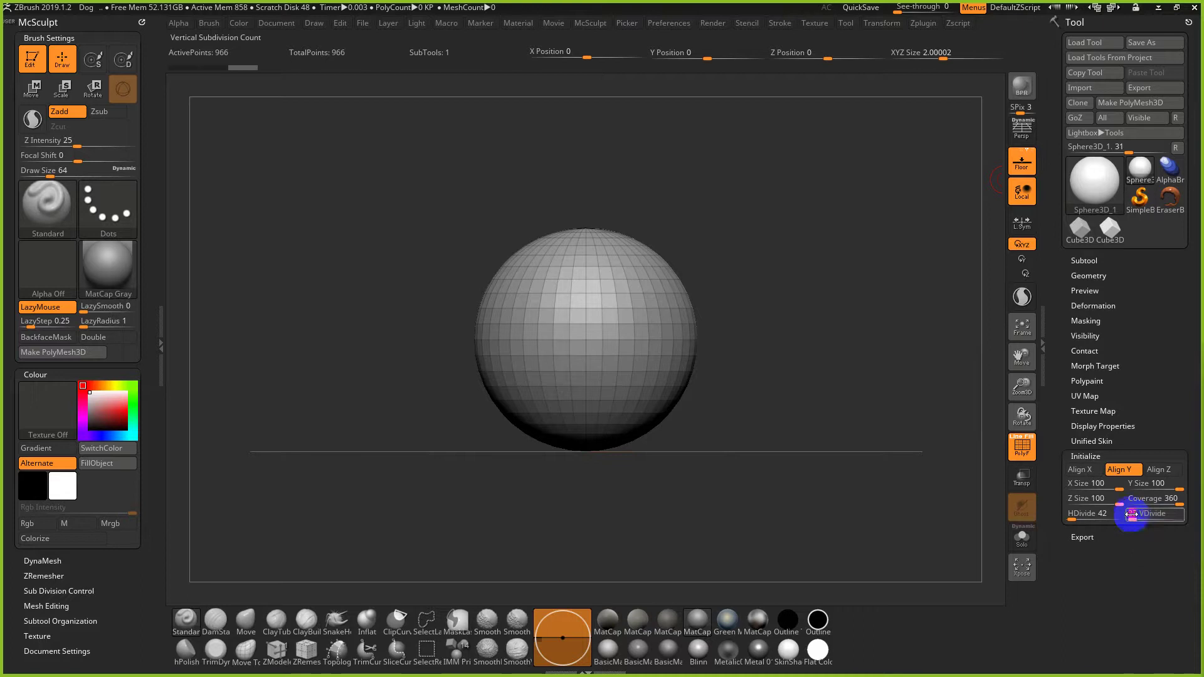
pyautogui.moveTo(828, 363); pyautogui.dragTo(836, 406)
pyautogui.moveTo(1104, 484); pyautogui.dragTo(1187, 496)
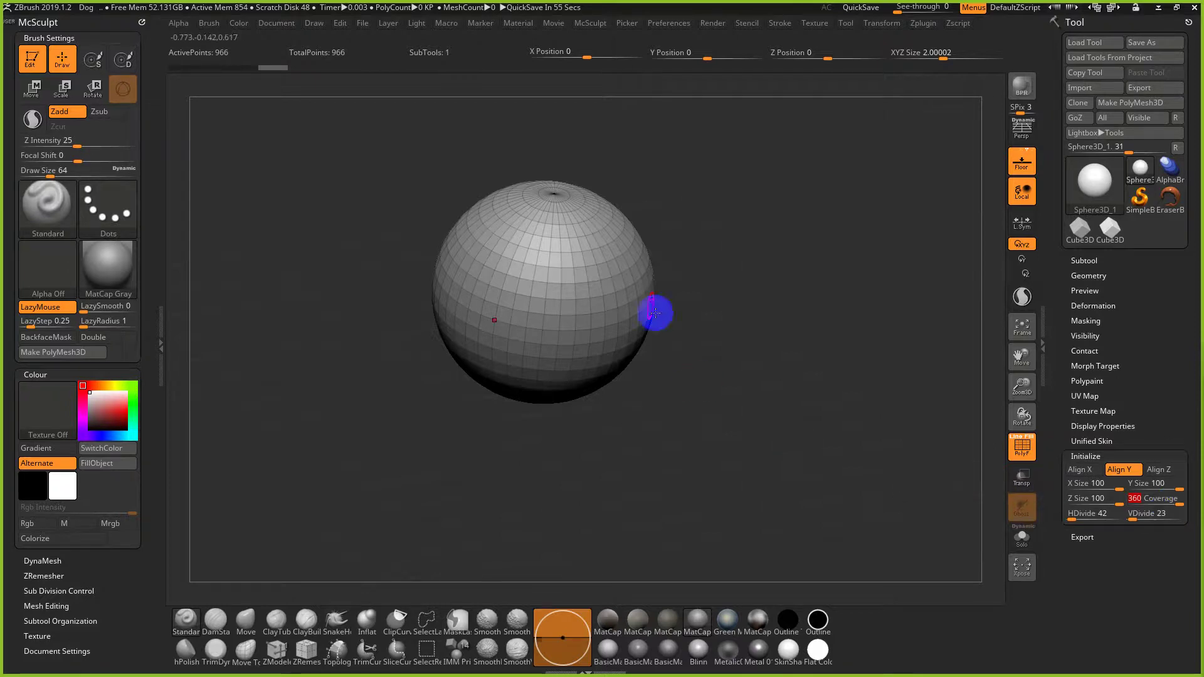
# Step: Convert the sphere primitive into a PolyMesh3D tool and hide its wireframe
pyautogui.click(624, 266)
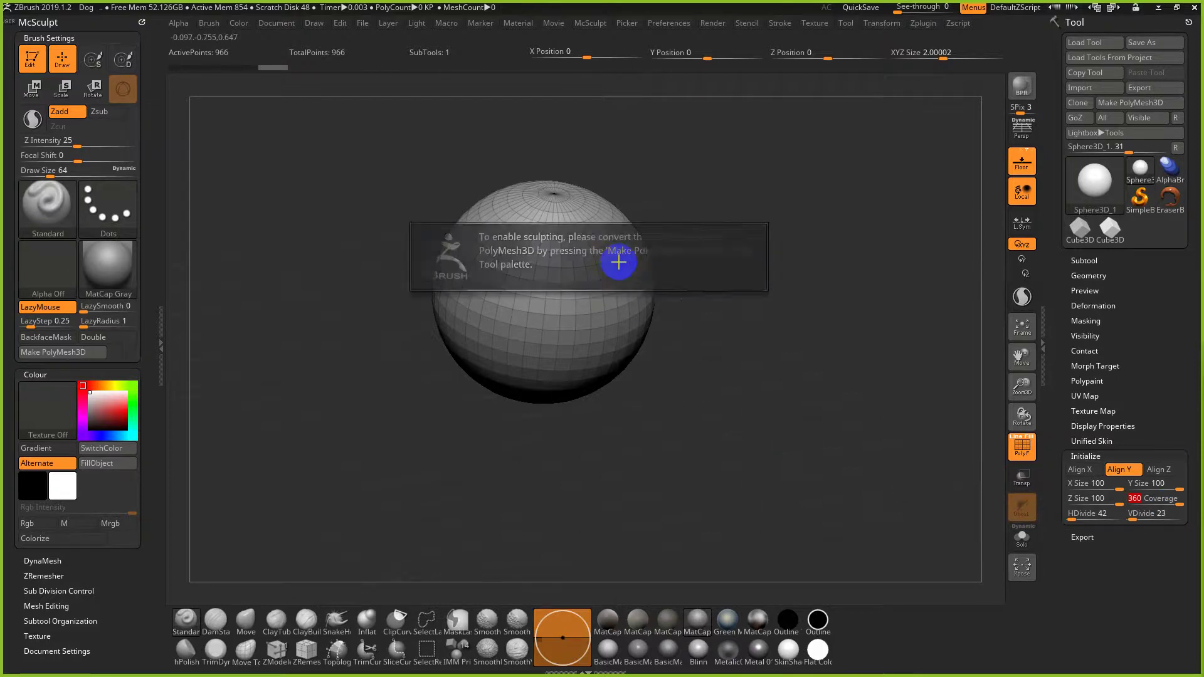
pyautogui.click(638, 263)
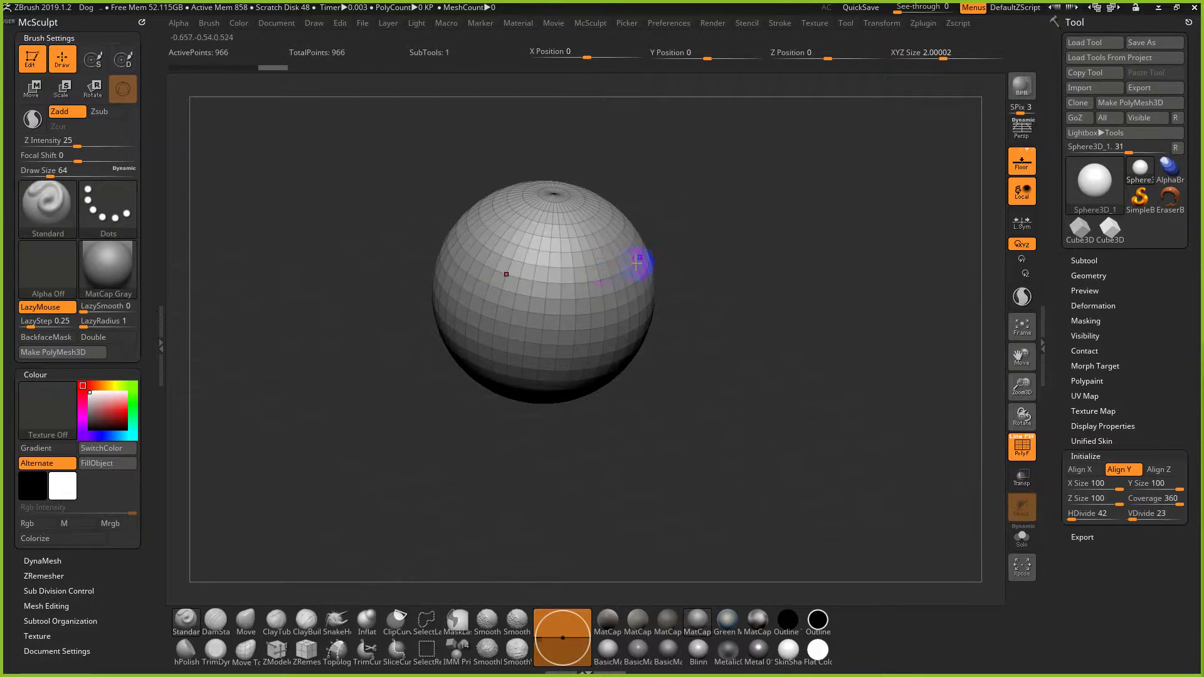
pyautogui.click(1137, 103)
pyautogui.moveTo(755, 272); pyautogui.dragTo(761, 363)
pyautogui.hotkey('shift', 'f')
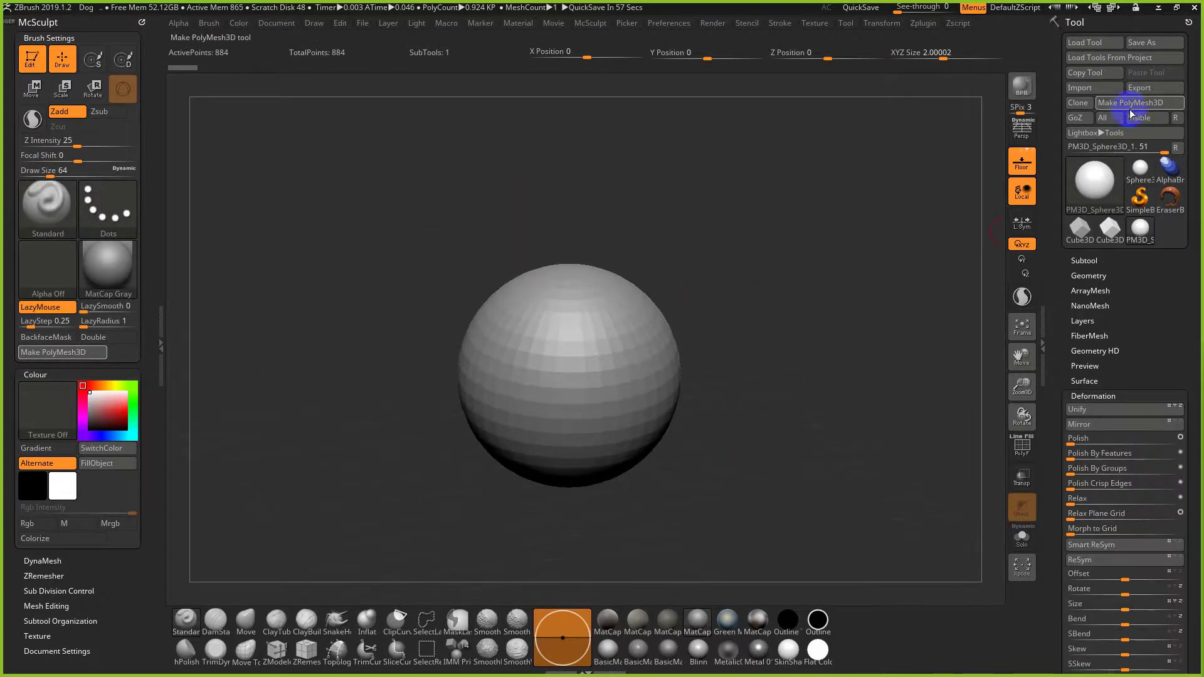
# Step: Set the draw size to 167, test Standard brush strokes on the polymesh sphere and undo them
pyautogui.moveTo(808, 353)
pyautogui.mouseDown()
pyautogui.moveTo(750, 382)
pyautogui.moveTo(664, 370)
pyautogui.moveTo(587, 405)
pyautogui.moveTo(597, 341)
pyautogui.moveTo(619, 348)
pyautogui.moveTo(626, 380)
pyautogui.moveTo(617, 409)
pyautogui.moveTo(573, 312)
pyautogui.moveTo(634, 406)
pyautogui.moveTo(620, 343)
pyautogui.moveTo(607, 427)
pyautogui.mouseUp()
pyautogui.press('ctrl')
pyautogui.hotkey('ctrl', 'z')
pyautogui.press('s')
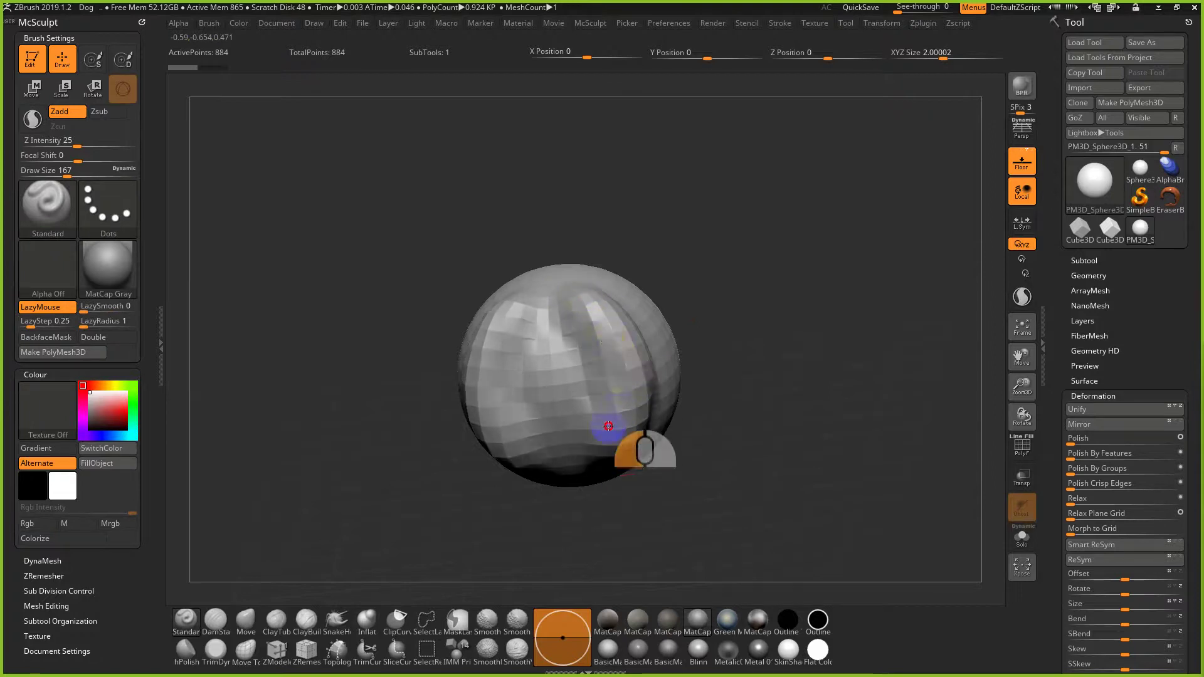
pyautogui.hotkey('ctrl', 'z')
pyautogui.moveTo(582, 304)
pyautogui.mouseDown()
pyautogui.moveTo(613, 435)
pyautogui.moveTo(585, 312)
pyautogui.moveTo(611, 404)
pyautogui.mouseUp()
pyautogui.hotkey('ctrl', 'z')
# Step: Examine the facets of the polymesh sphere up close and from several angles
pyautogui.moveTo(813, 325)
pyautogui.mouseDown()
pyautogui.moveTo(841, 322)
pyautogui.moveTo(769, 333)
pyautogui.moveTo(831, 330)
pyautogui.moveTo(807, 362)
pyautogui.mouseUp()
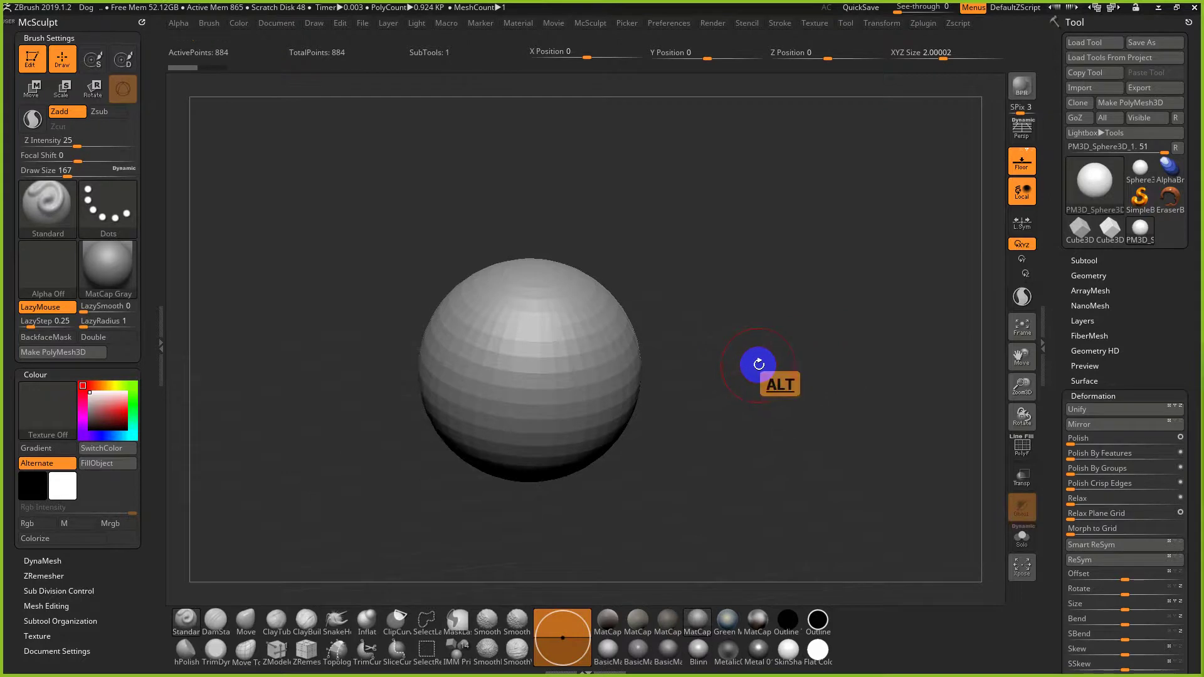
pyautogui.keyDown('alt'); pyautogui.moveTo(750, 362); pyautogui.dragTo(858, 638); pyautogui.keyUp('alt')
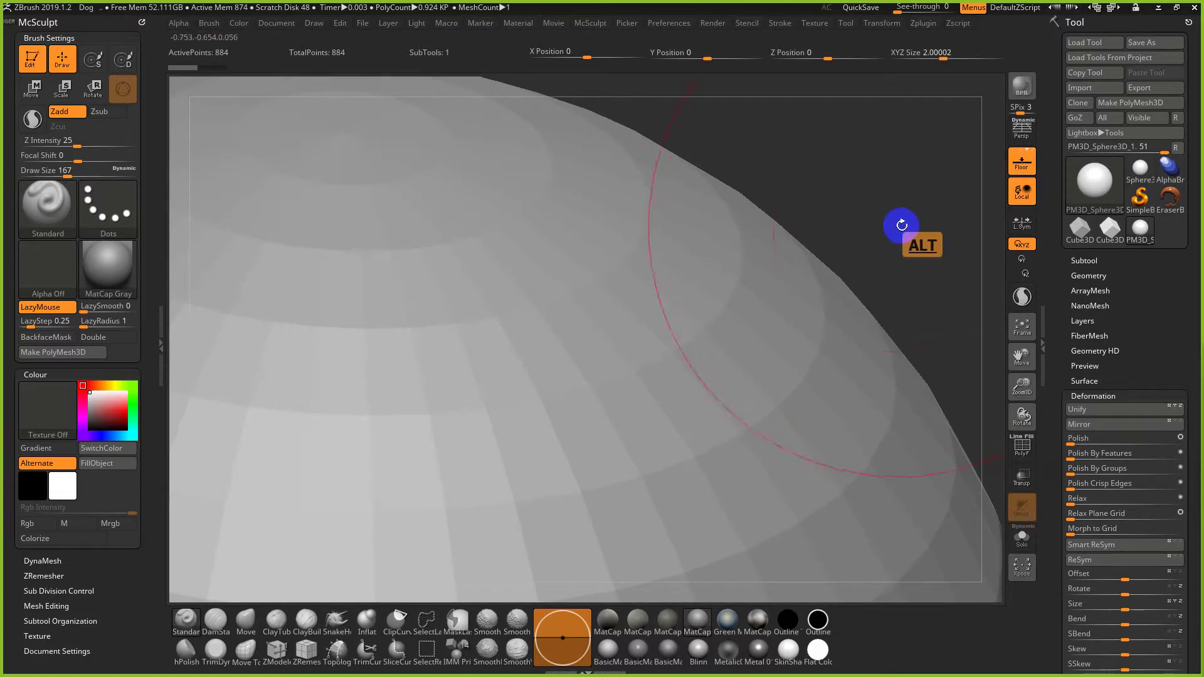
pyautogui.keyDown('alt'); pyautogui.moveTo(900, 228); pyautogui.dragTo(1160, 63); pyautogui.keyUp('alt')
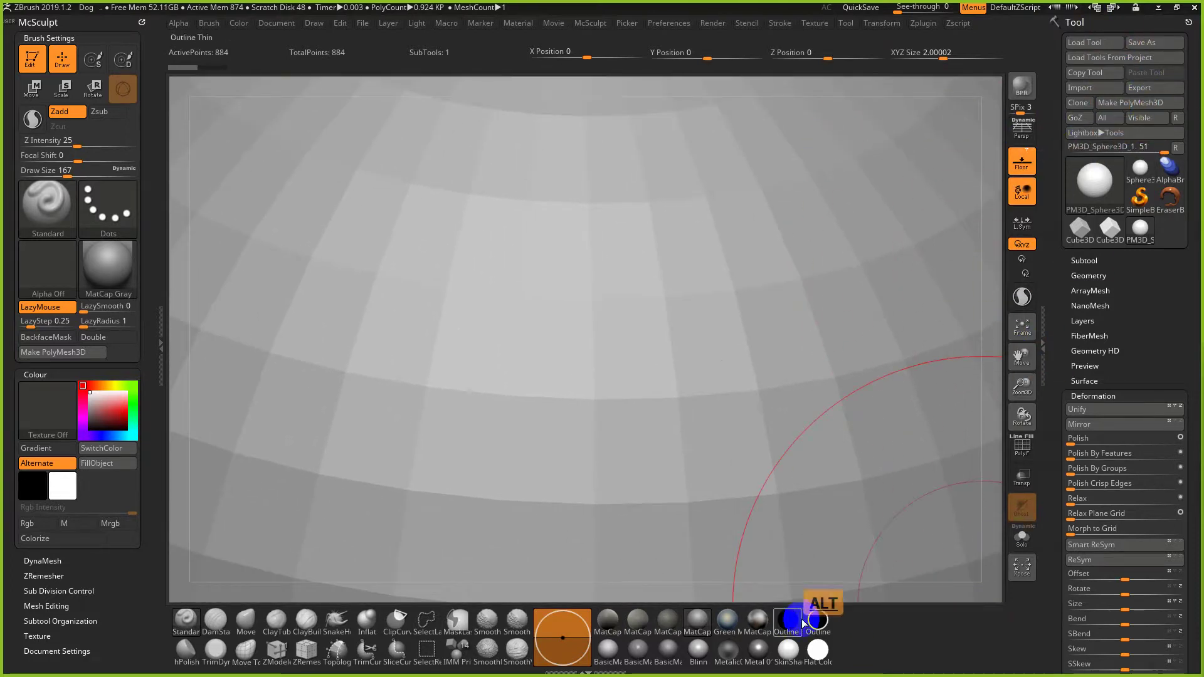
pyautogui.keyDown('ctrl'); pyautogui.moveTo(841, 577); pyautogui.dragTo(644, 359, button='right'); pyautogui.keyUp('ctrl')
pyautogui.moveTo(725, 379)
pyautogui.keyDown('ctrl'); pyautogui.mouseDown(button='right')
pyautogui.moveTo(661, 408)
pyautogui.moveTo(690, 427)
pyautogui.mouseUp(button='right'); pyautogui.keyUp('ctrl')
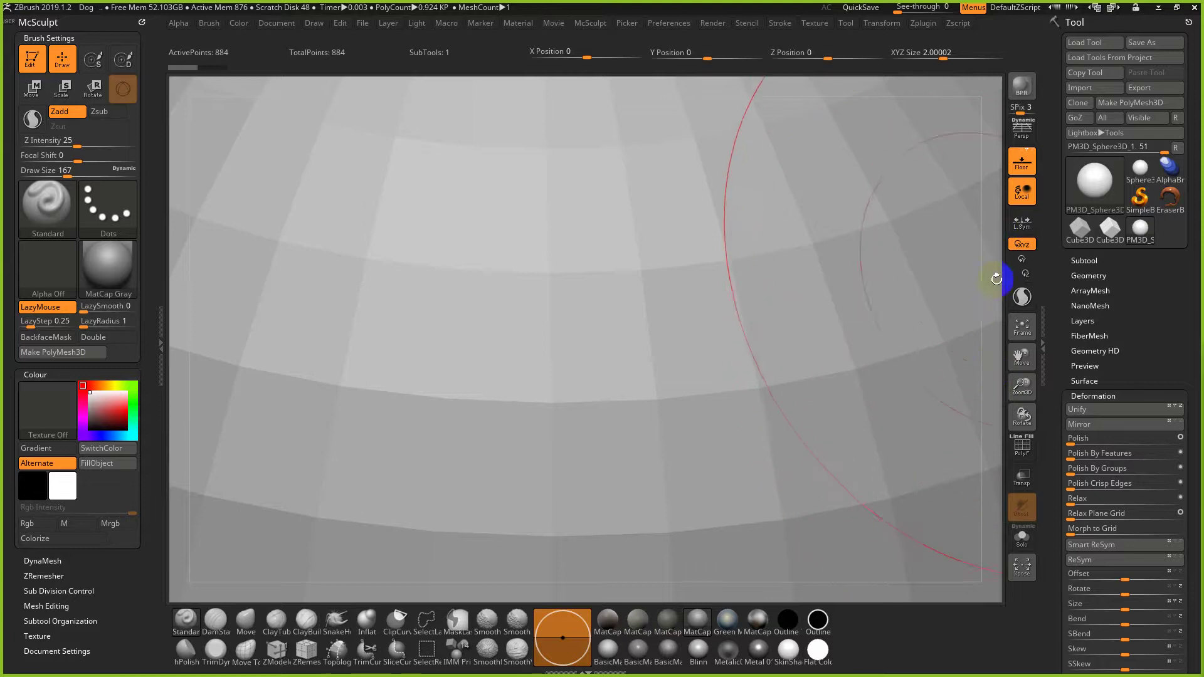
pyautogui.moveTo(996, 299)
pyautogui.keyDown('alt'); pyautogui.mouseDown()
pyautogui.moveTo(971, 252)
pyautogui.moveTo(932, 318)
pyautogui.moveTo(959, 257)
pyautogui.moveTo(901, 119)
pyautogui.moveTo(940, 225)
pyautogui.mouseUp(); pyautogui.keyUp('alt')
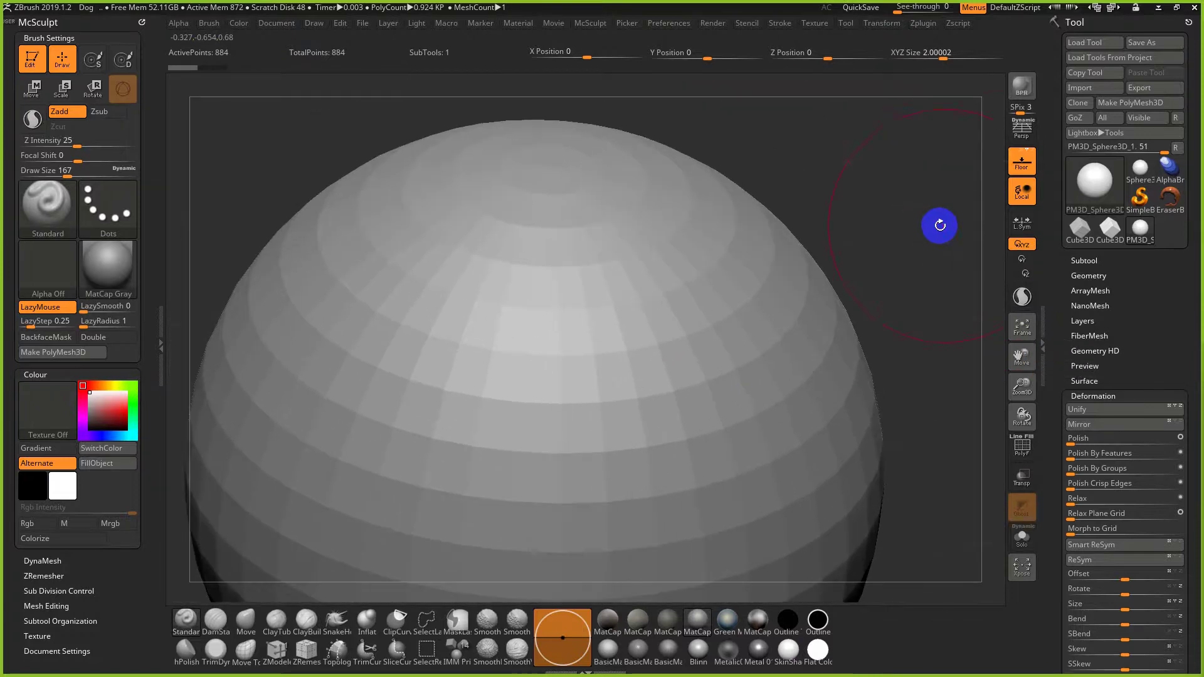
pyautogui.moveTo(1002, 133); pyautogui.dragTo(979, 210)
pyautogui.click(1009, 195)
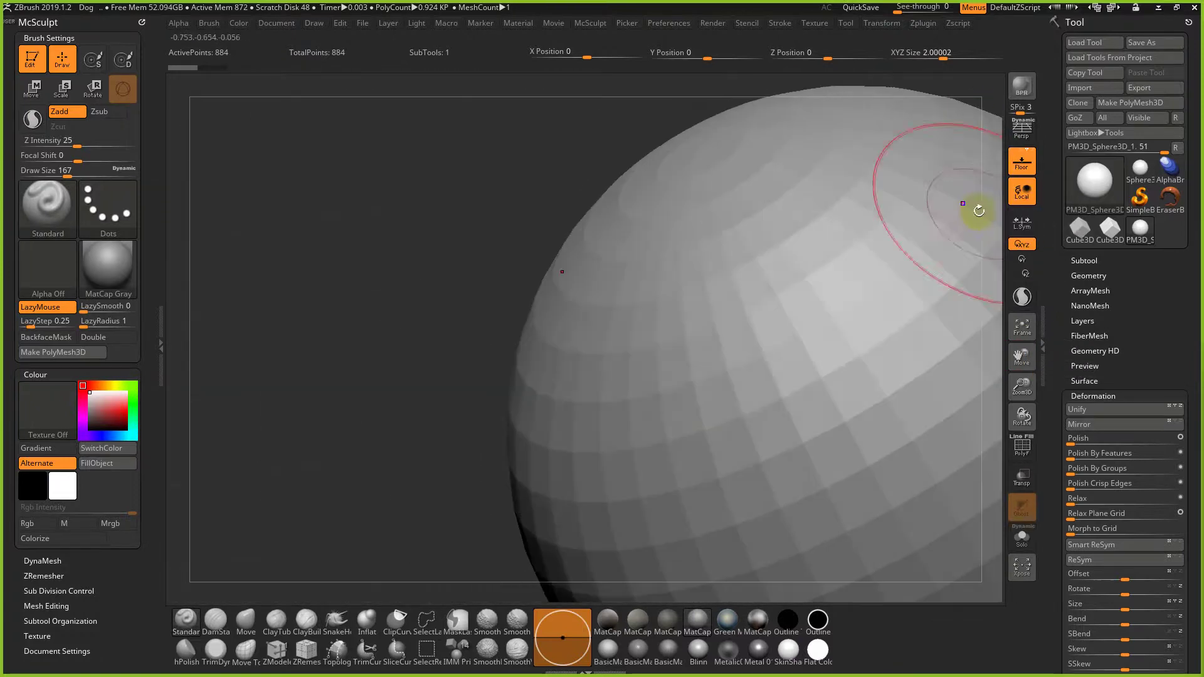
# Step: Sculpt a broad raised stroke on the sphere with the Standard brush and frame the whole mesh
pyautogui.moveTo(826, 296); pyautogui.dragTo(743, 473)
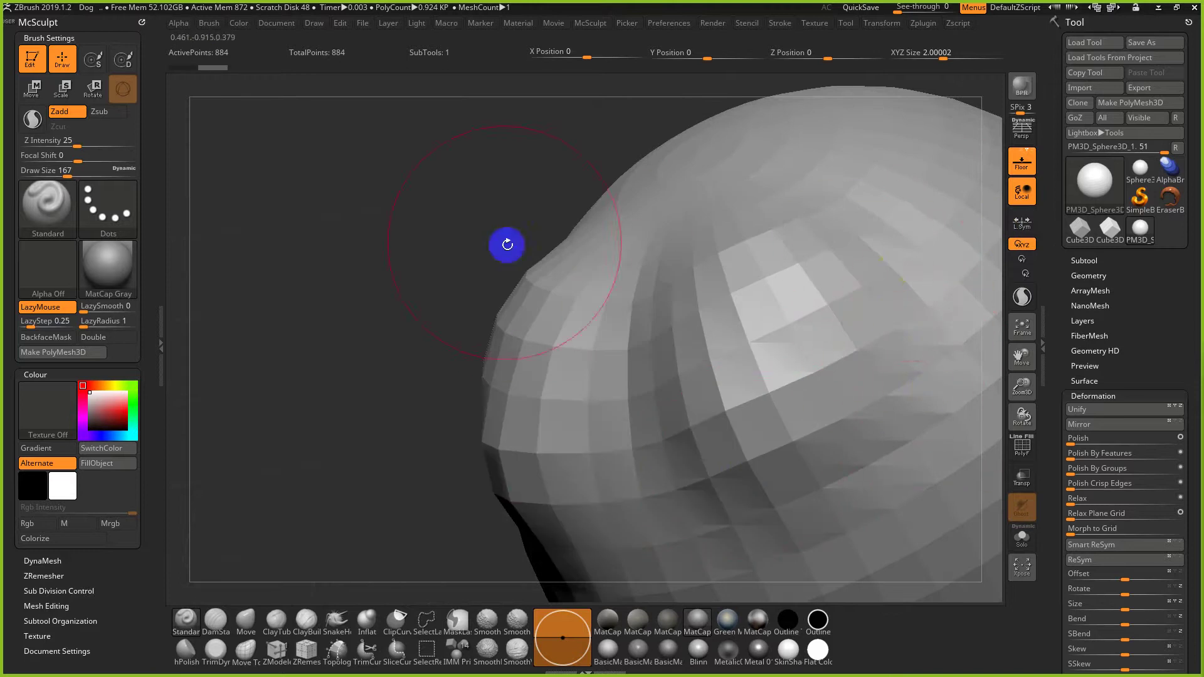
pyautogui.keyDown('alt'); pyautogui.moveTo(508, 245); pyautogui.dragTo(463, 595); pyautogui.keyUp('alt')
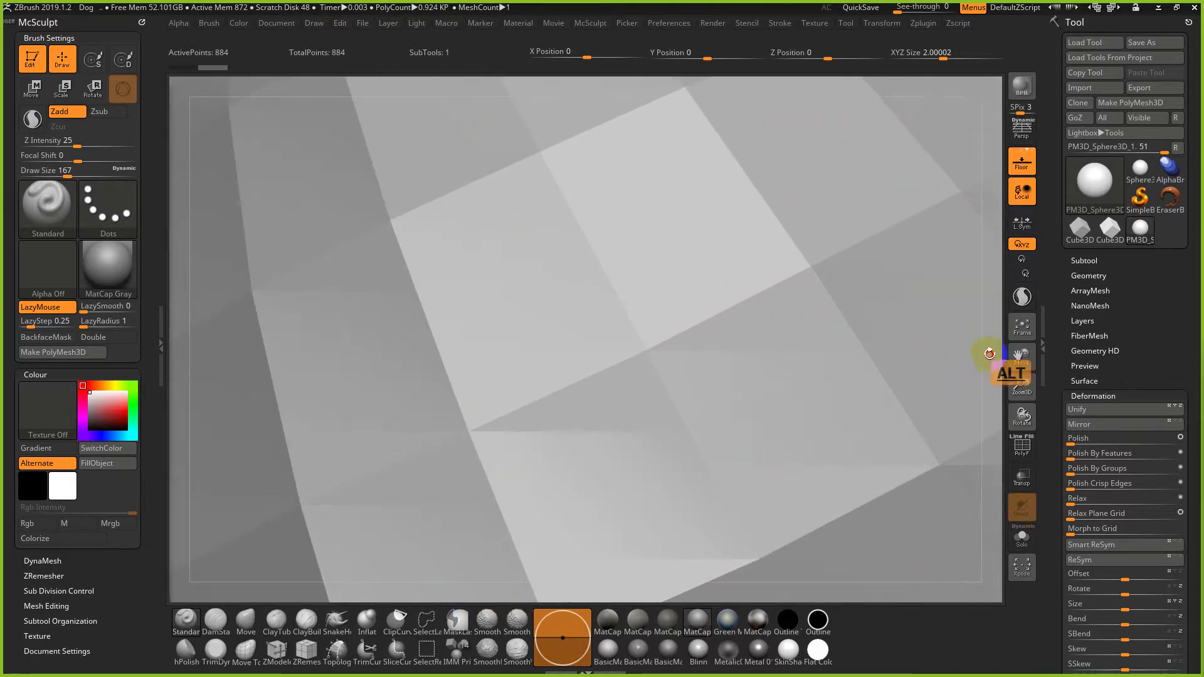
pyautogui.moveTo(986, 352)
pyautogui.keyDown('alt'); pyautogui.mouseDown()
pyautogui.moveTo(947, 276)
pyautogui.moveTo(887, 78)
pyautogui.moveTo(887, 19)
pyautogui.mouseUp(); pyautogui.keyUp('alt')
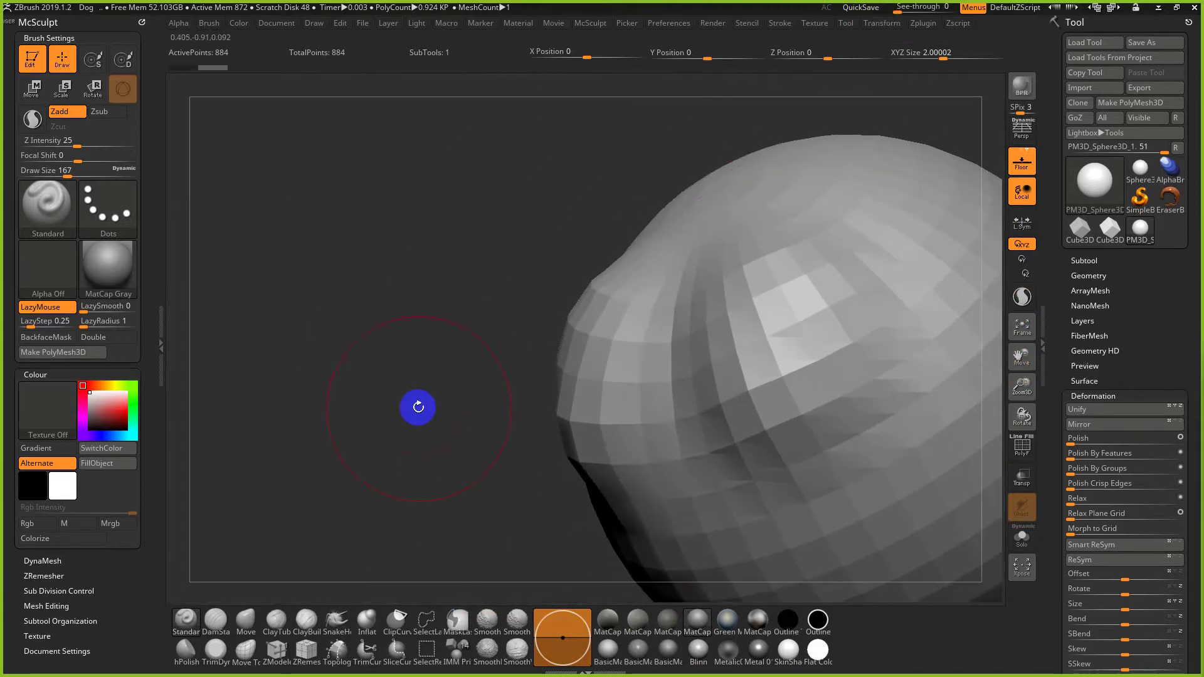
pyautogui.press('f')
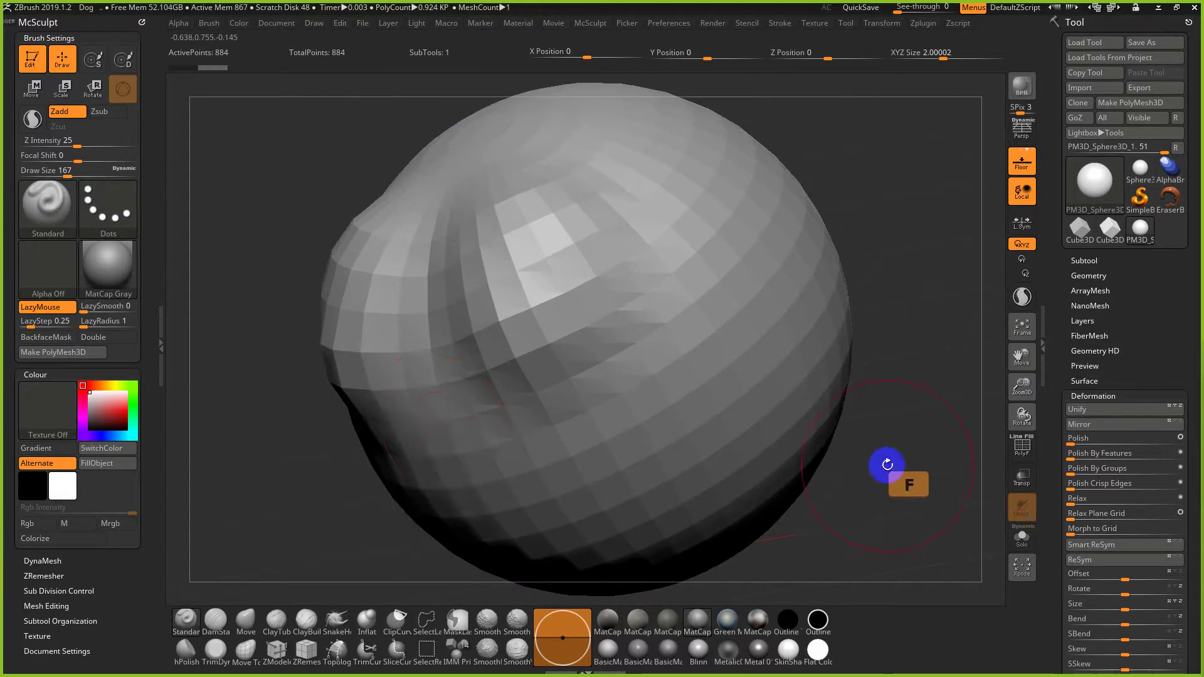
pyautogui.moveTo(886, 470)
pyautogui.keyDown('alt'); pyautogui.mouseDown()
pyautogui.moveTo(922, 468)
pyautogui.moveTo(865, 456)
pyautogui.moveTo(779, 366)
pyautogui.mouseUp(); pyautogui.keyUp('alt')
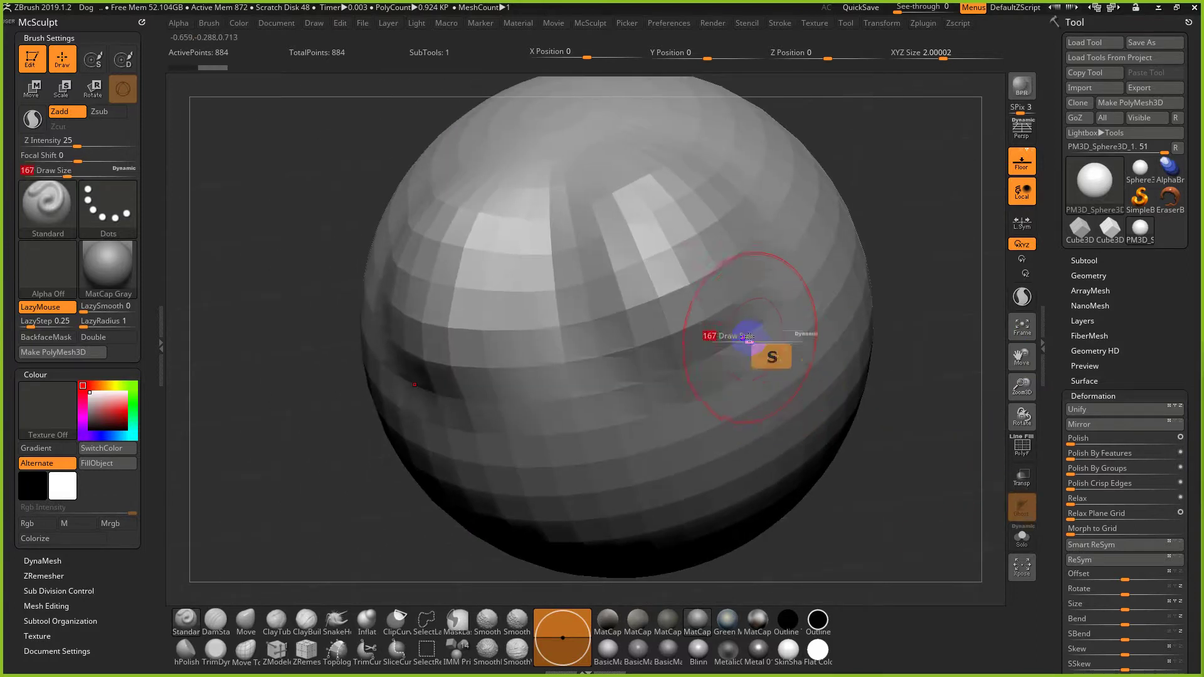
# Step: Sculpt a stroke down the front of the sphere at draw size 77 and subdivide the mesh once
pyautogui.moveTo(747, 337); pyautogui.dragTo(735, 338)
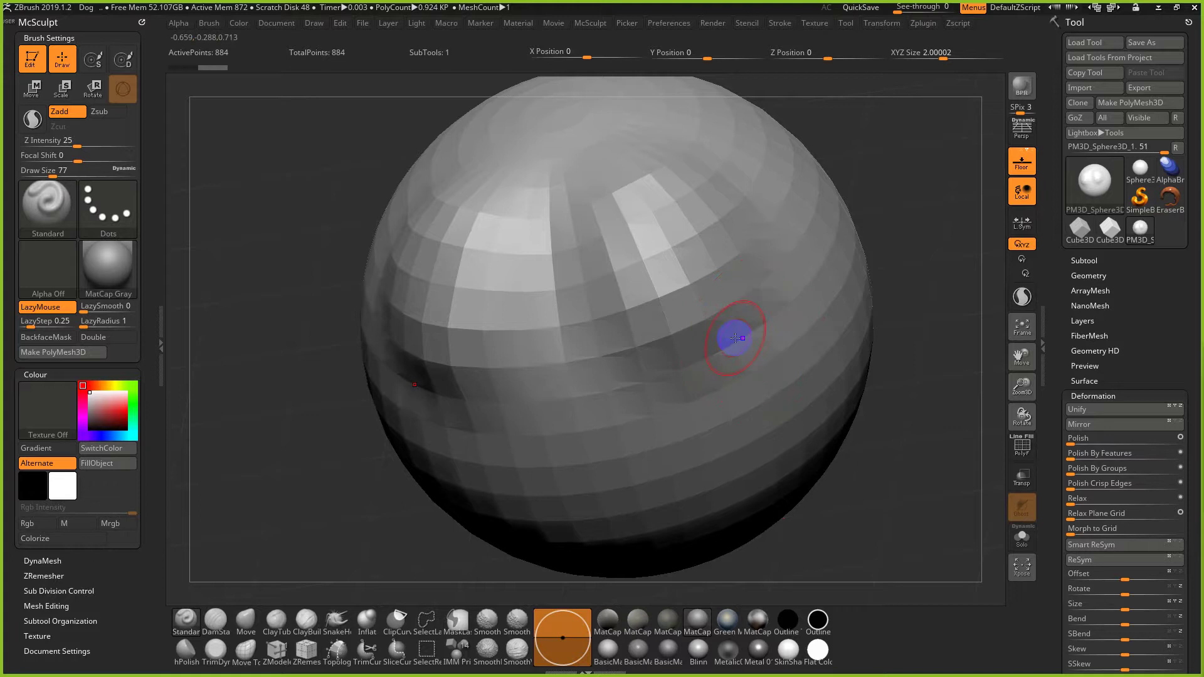
pyautogui.moveTo(780, 301)
pyautogui.mouseDown(button='right')
pyautogui.moveTo(742, 295)
pyautogui.moveTo(774, 310)
pyautogui.moveTo(798, 294)
pyautogui.moveTo(781, 287)
pyautogui.mouseUp(button='right')
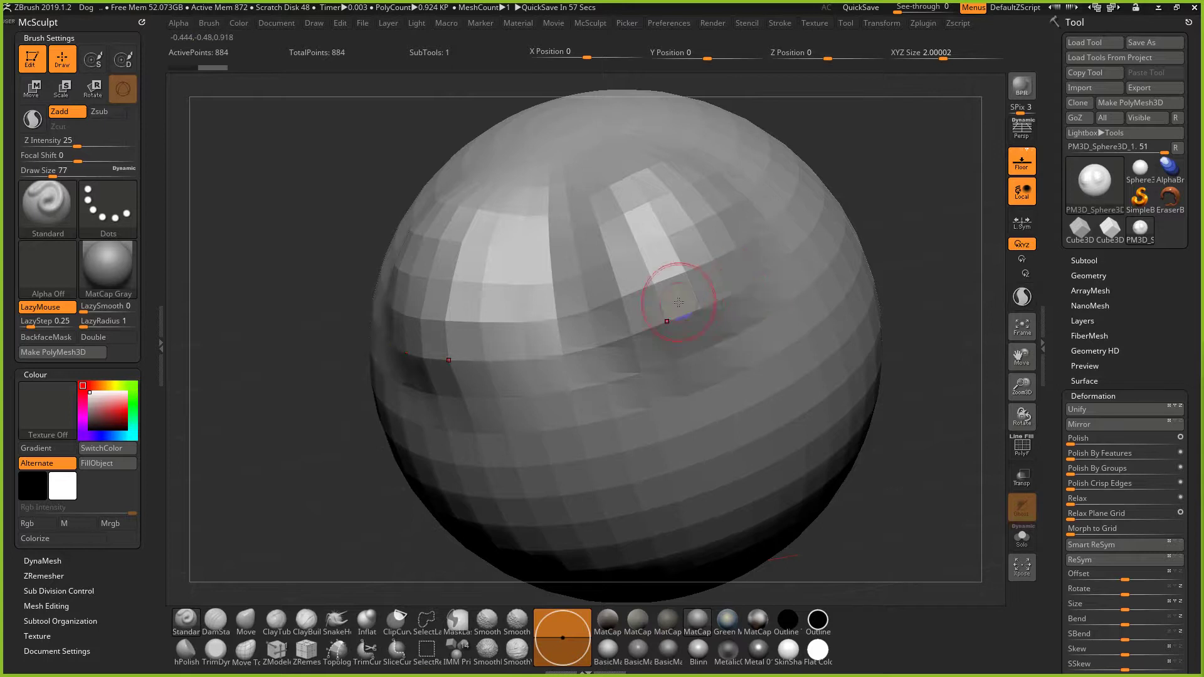
pyautogui.moveTo(679, 302); pyautogui.dragTo(635, 271, button='right')
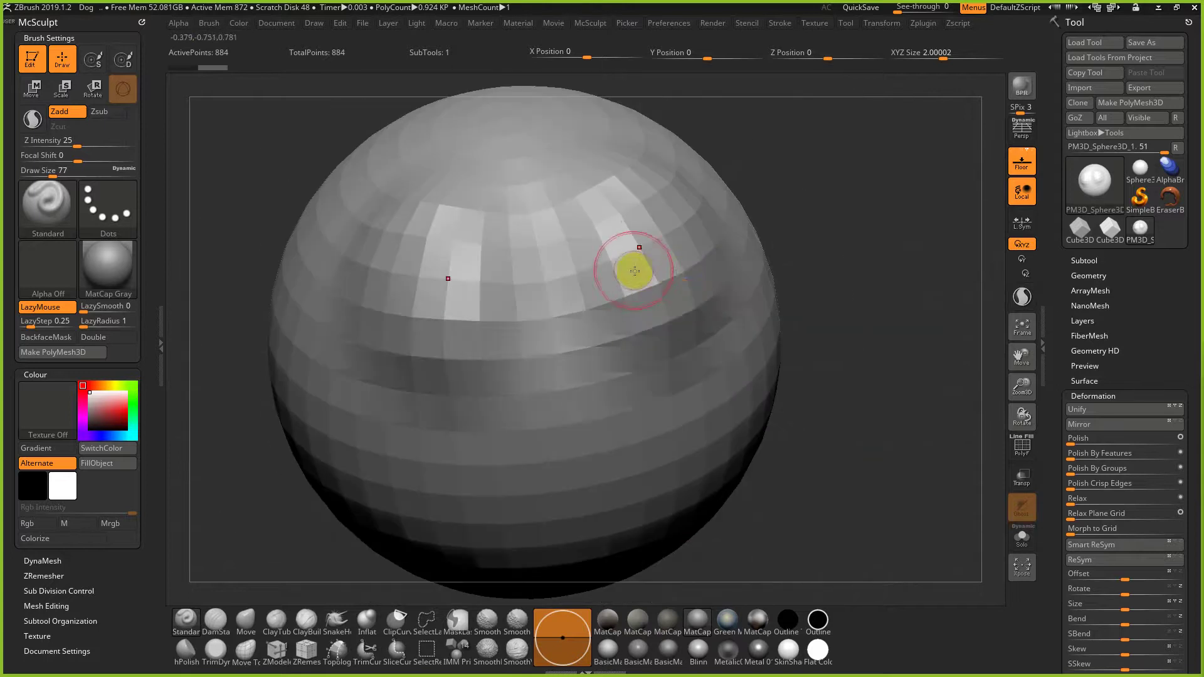
pyautogui.moveTo(635, 271)
pyautogui.mouseDown()
pyautogui.moveTo(707, 283)
pyautogui.moveTo(582, 408)
pyautogui.mouseUp()
pyautogui.hotkey('ctrl', 'd')
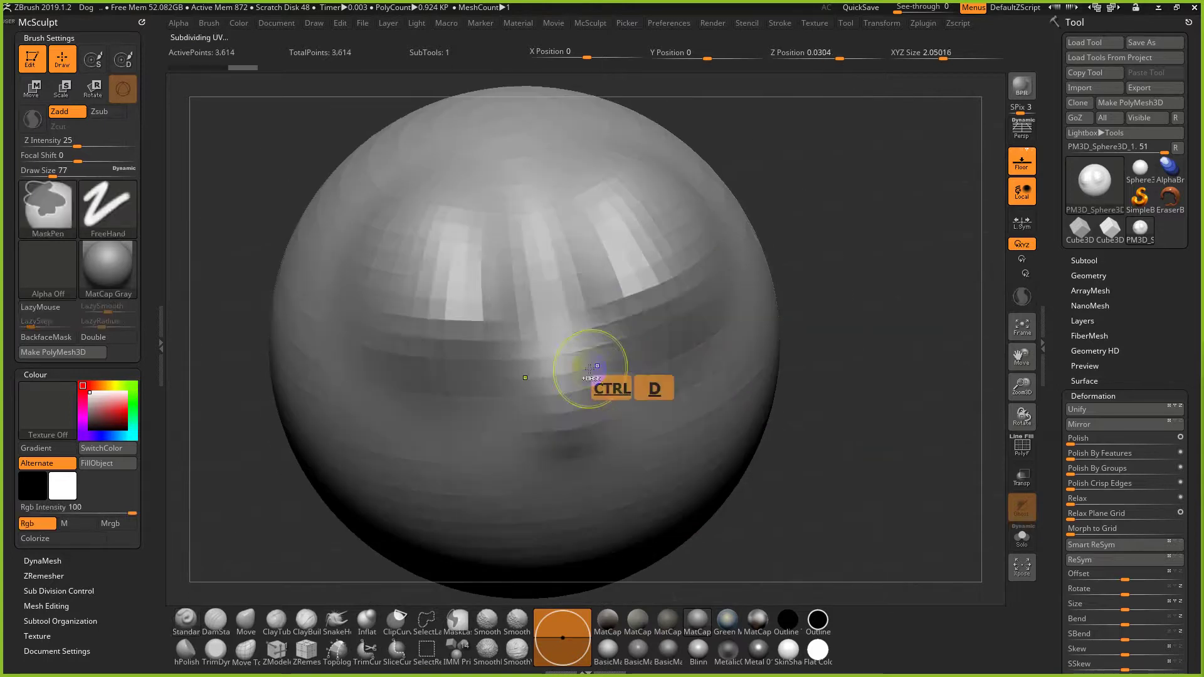
# Step: Subdivide the mesh once more and sculpt several short diagonal Standard brush ridges across its front at draw size 31
pyautogui.hotkey('ctrl', 'd')
pyautogui.press('s')
pyautogui.moveTo(672, 355); pyautogui.dragTo(660, 354)
pyautogui.moveTo(685, 328); pyautogui.dragTo(647, 417)
pyautogui.moveTo(660, 356)
pyautogui.mouseDown()
pyautogui.moveTo(624, 439)
pyautogui.moveTo(649, 340)
pyautogui.moveTo(641, 267)
pyautogui.moveTo(653, 270)
pyautogui.moveTo(615, 330)
pyautogui.mouseUp()
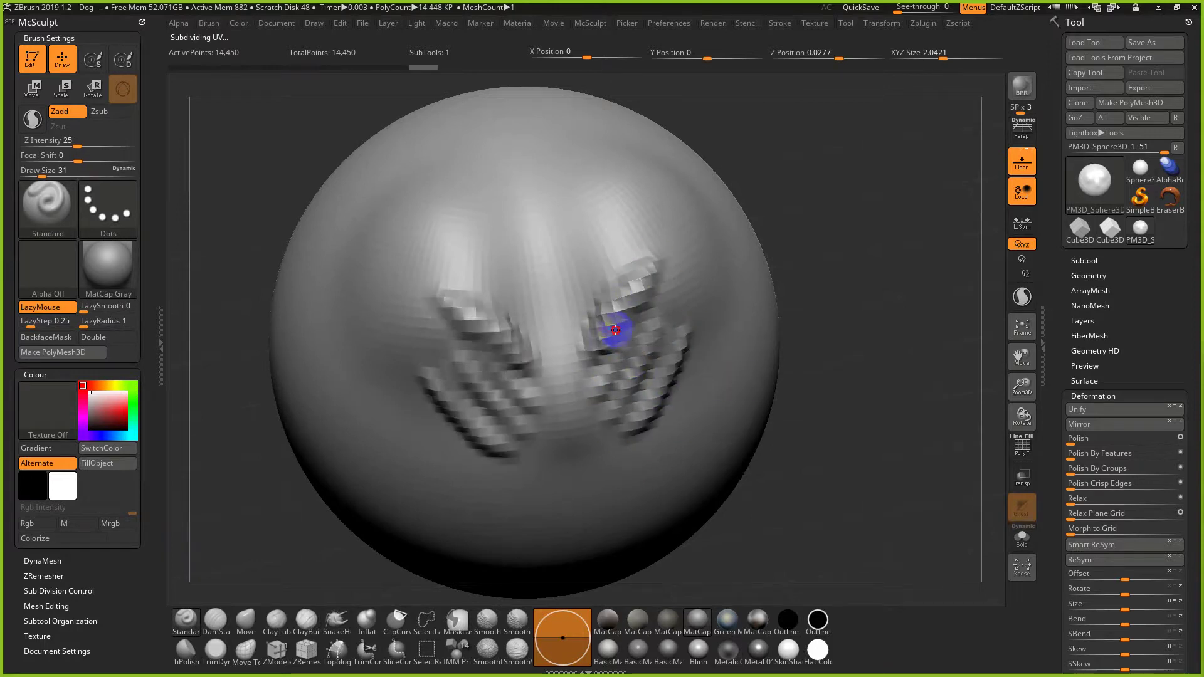
pyautogui.moveTo(611, 334)
pyautogui.mouseDown(button='right')
pyautogui.moveTo(586, 344)
pyautogui.moveTo(604, 341)
pyautogui.mouseUp(button='right')
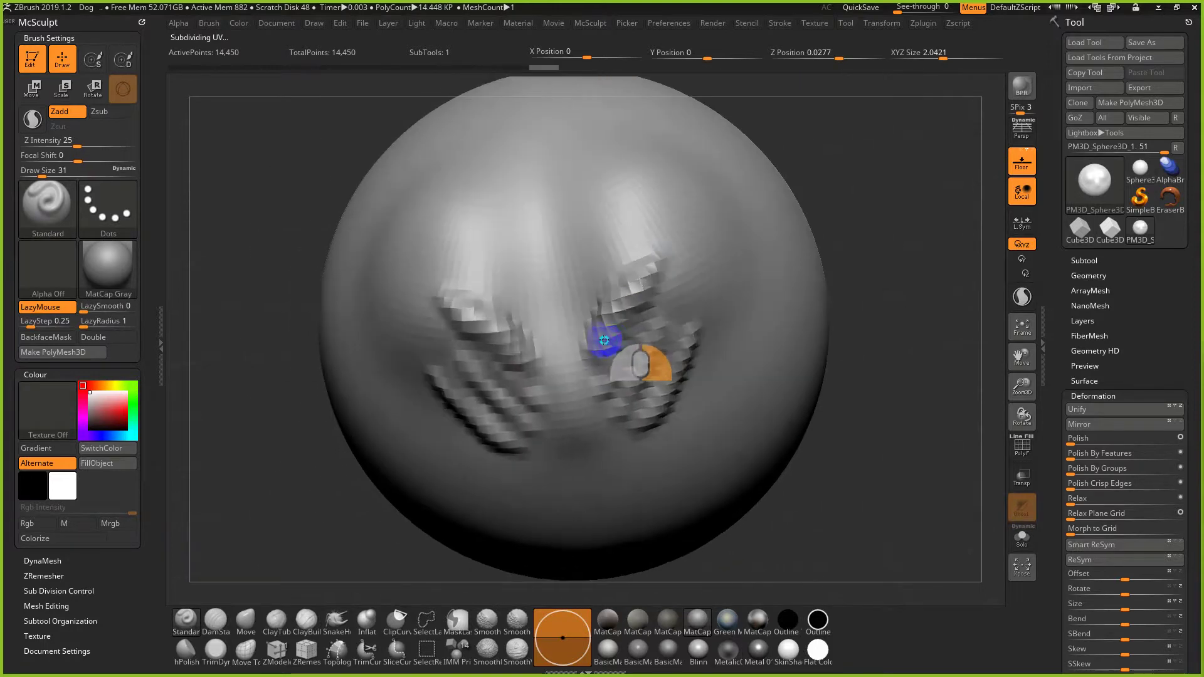
pyautogui.press('ctrl')
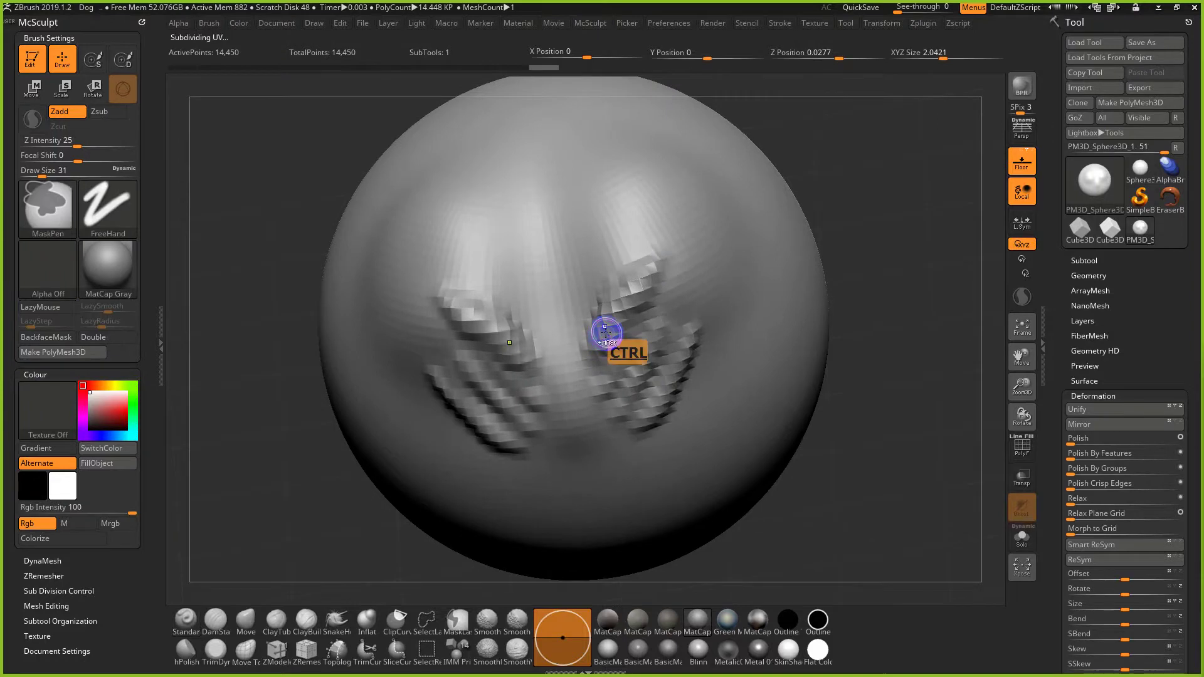
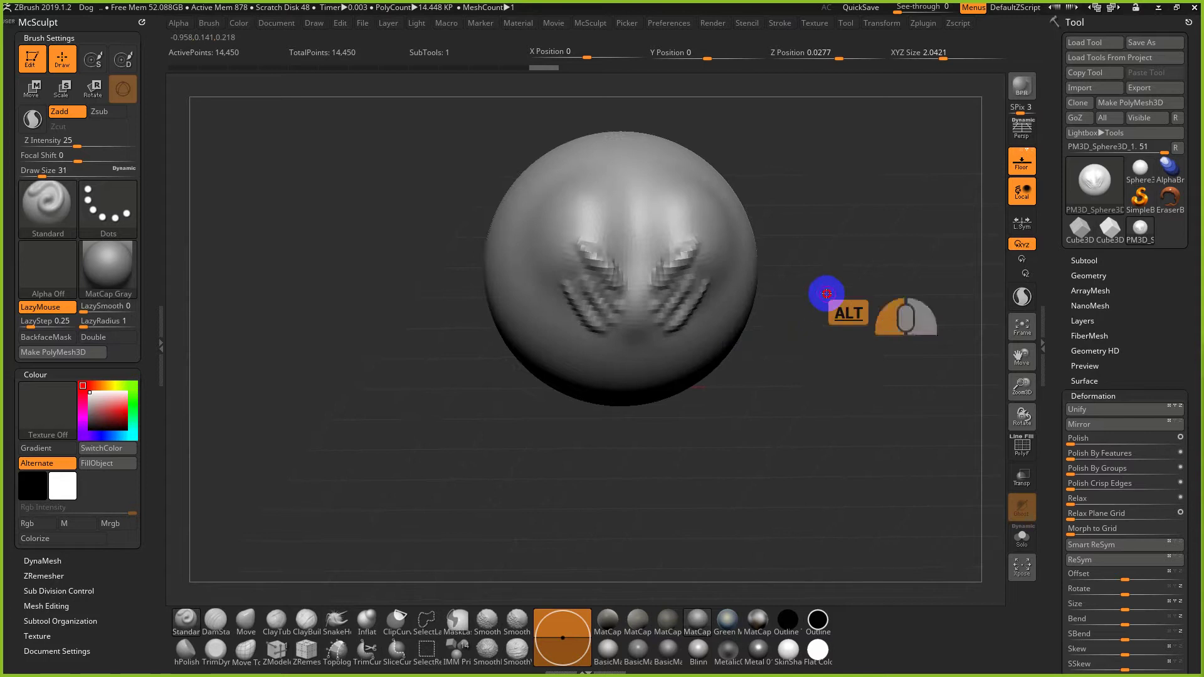
# Step: Frame the sculpted sphere and create a new window-sized document, discarding the changes to the current one
pyautogui.moveTo(827, 294)
pyautogui.keyDown('alt'); pyautogui.mouseDown()
pyautogui.moveTo(846, 433)
pyautogui.moveTo(849, 326)
pyautogui.moveTo(872, 427)
pyautogui.mouseUp(); pyautogui.keyUp('alt')
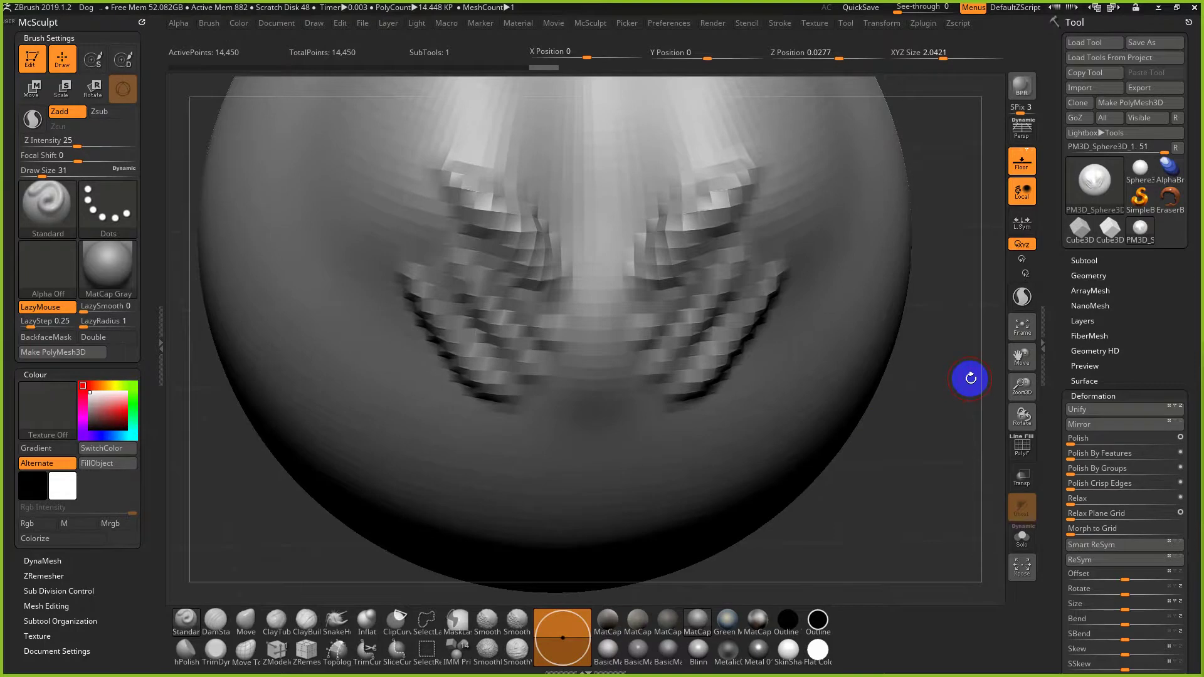
pyautogui.press('f')
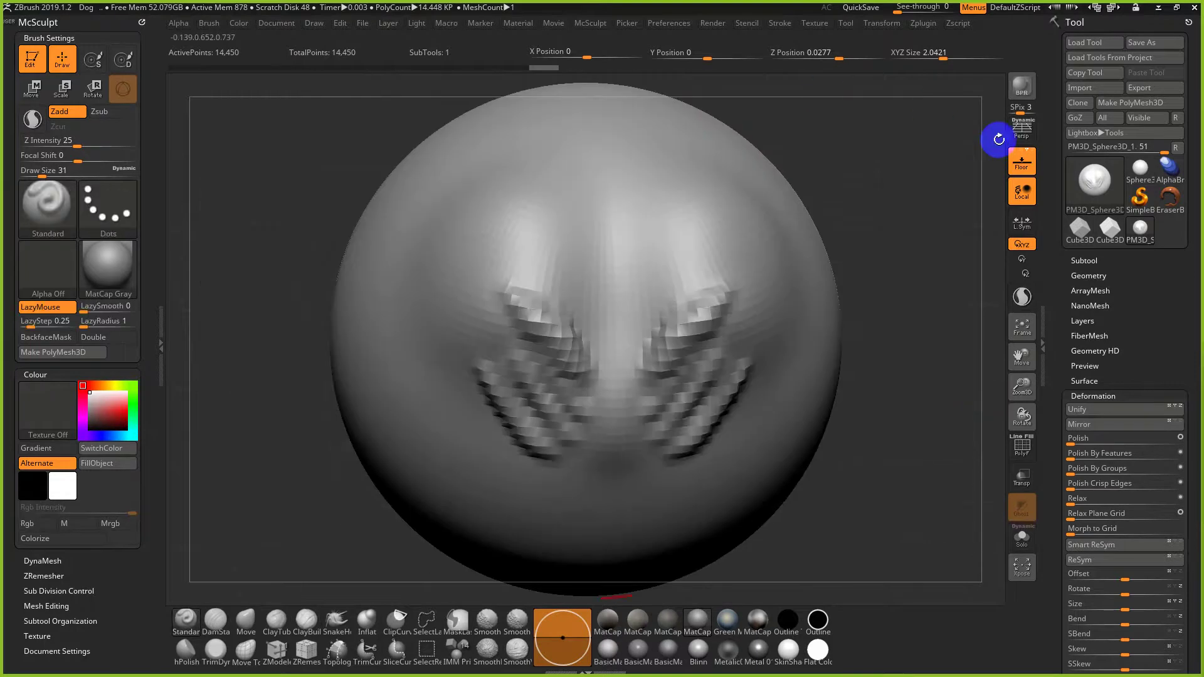
pyautogui.click(268, 25)
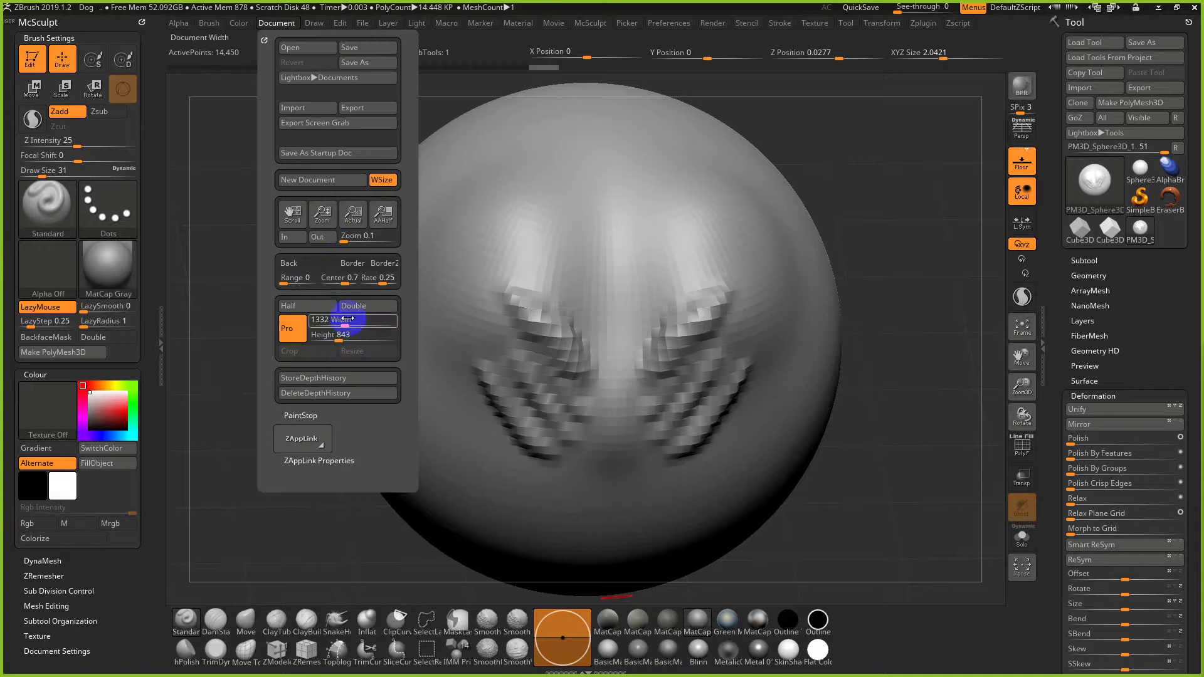
pyautogui.click(379, 182)
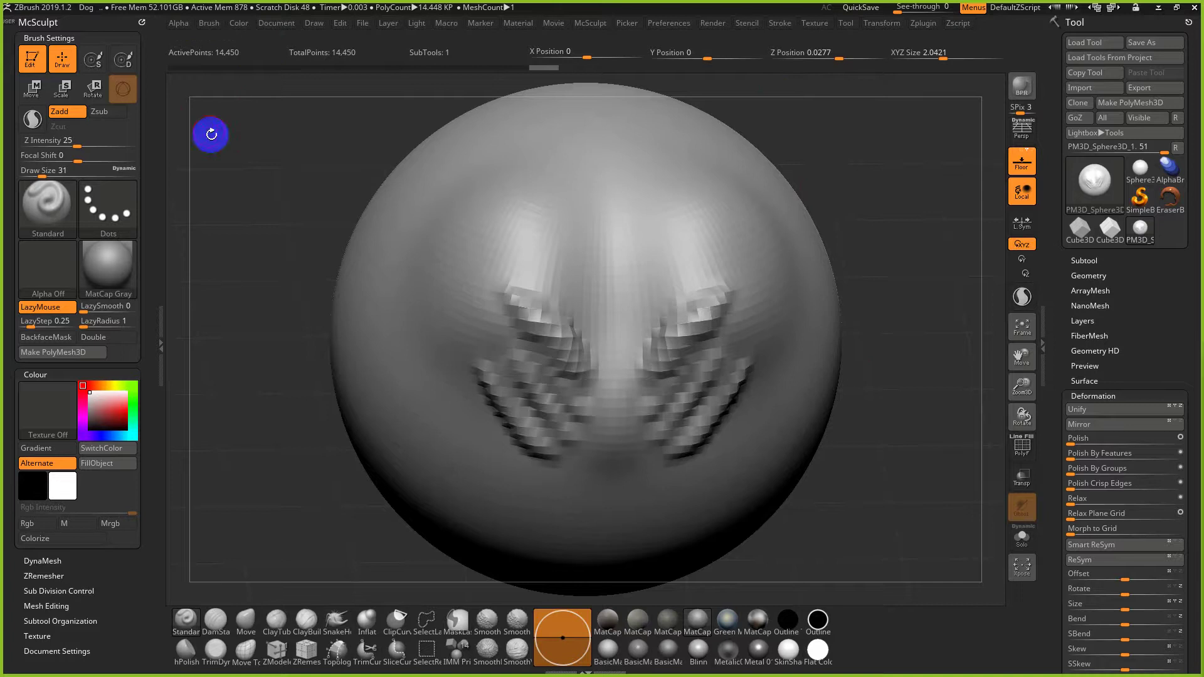
pyautogui.click(276, 23)
pyautogui.click(306, 177)
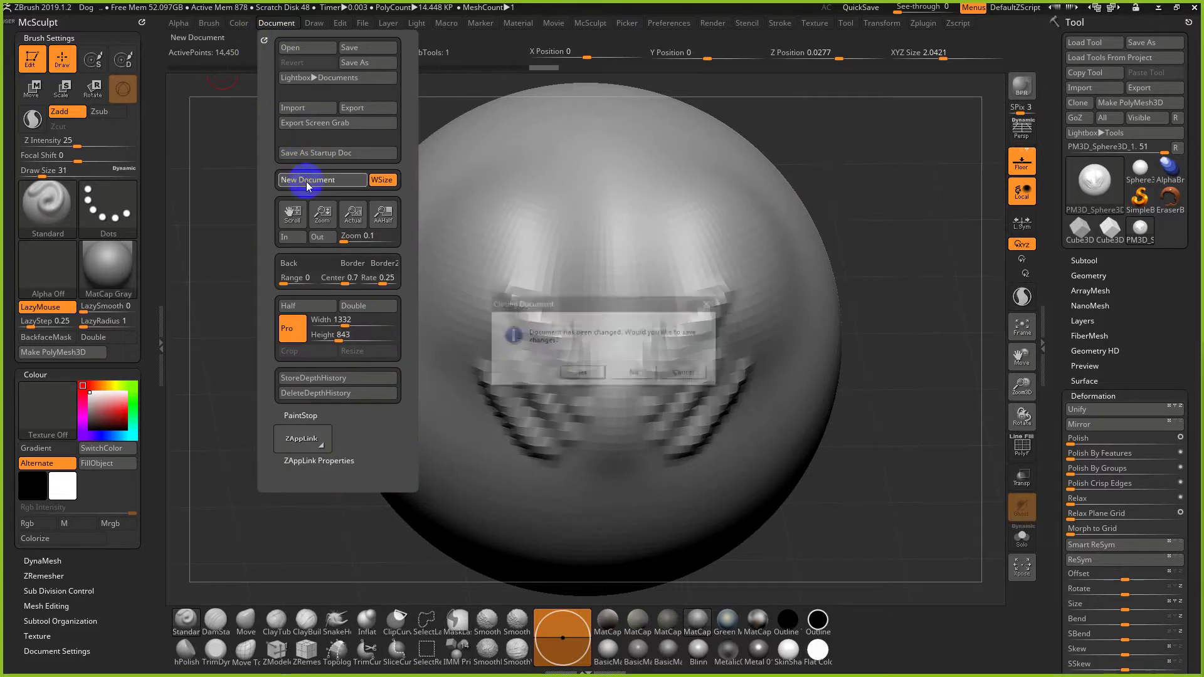
pyautogui.click(635, 375)
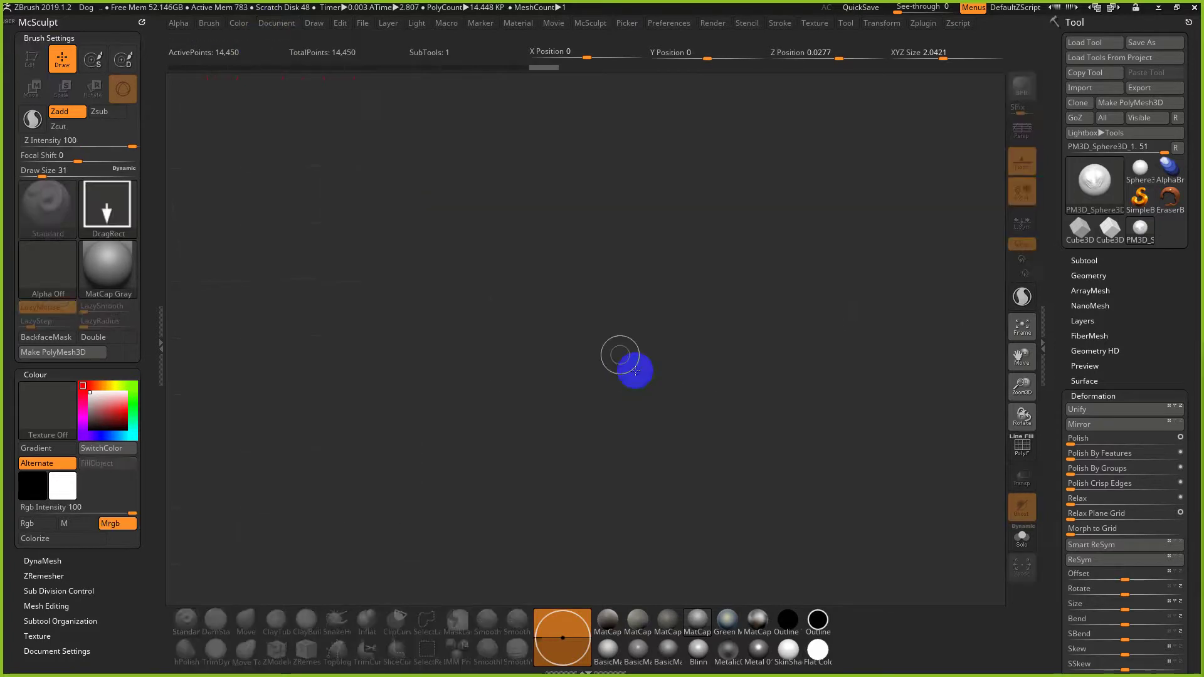
# Step: Set the document's background gradient range to 0 and save it as the startup document
pyautogui.click(267, 23)
pyautogui.moveTo(304, 278); pyautogui.dragTo(277, 282)
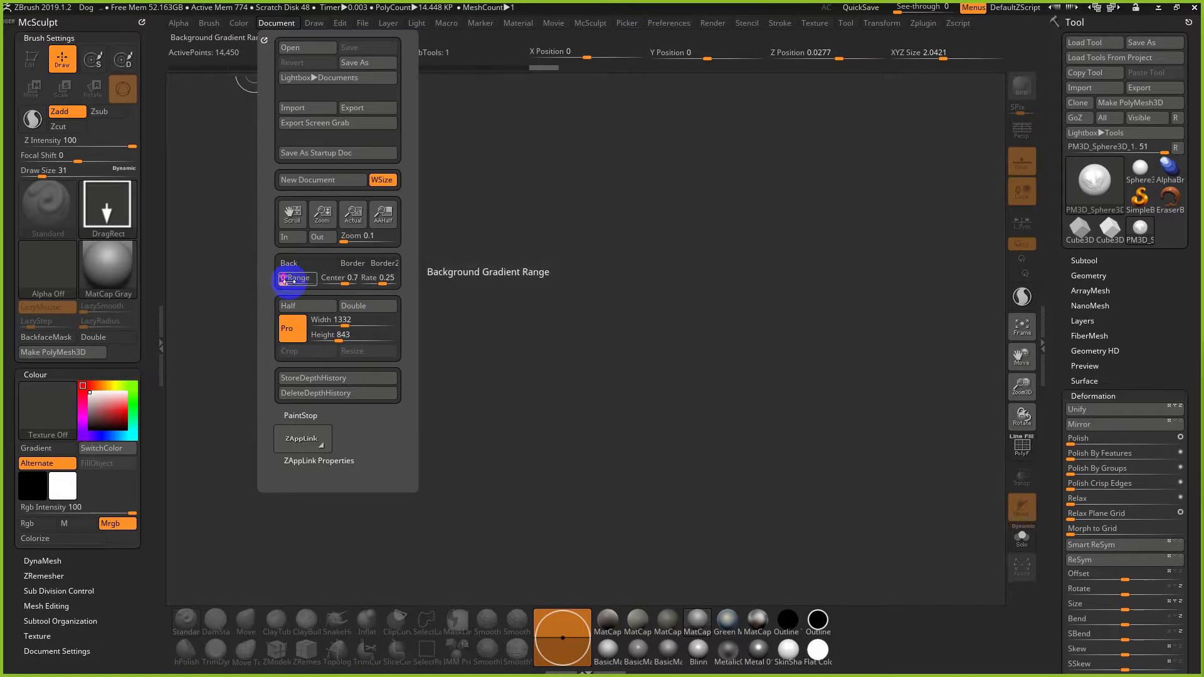
pyautogui.click(351, 155)
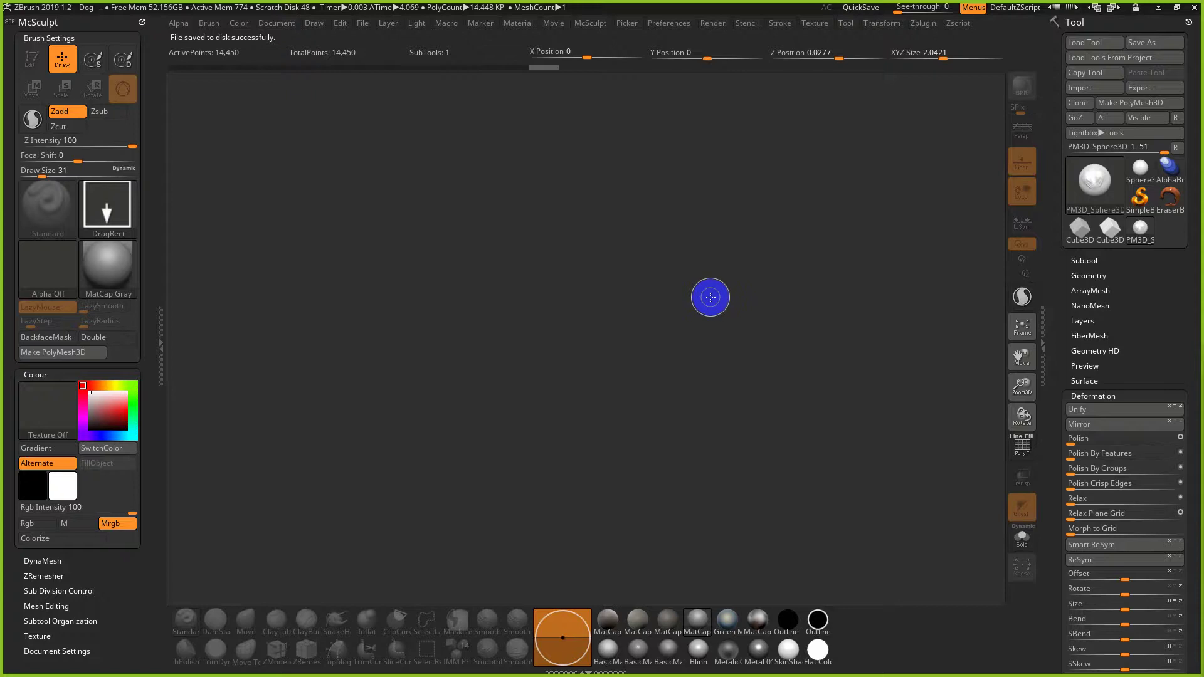
# Step: Place the sculpted sphere on the canvas, enter Edit mode and clear the stray small copy
pyautogui.moveTo(908, 342); pyautogui.dragTo(915, 338)
pyautogui.click(1095, 174)
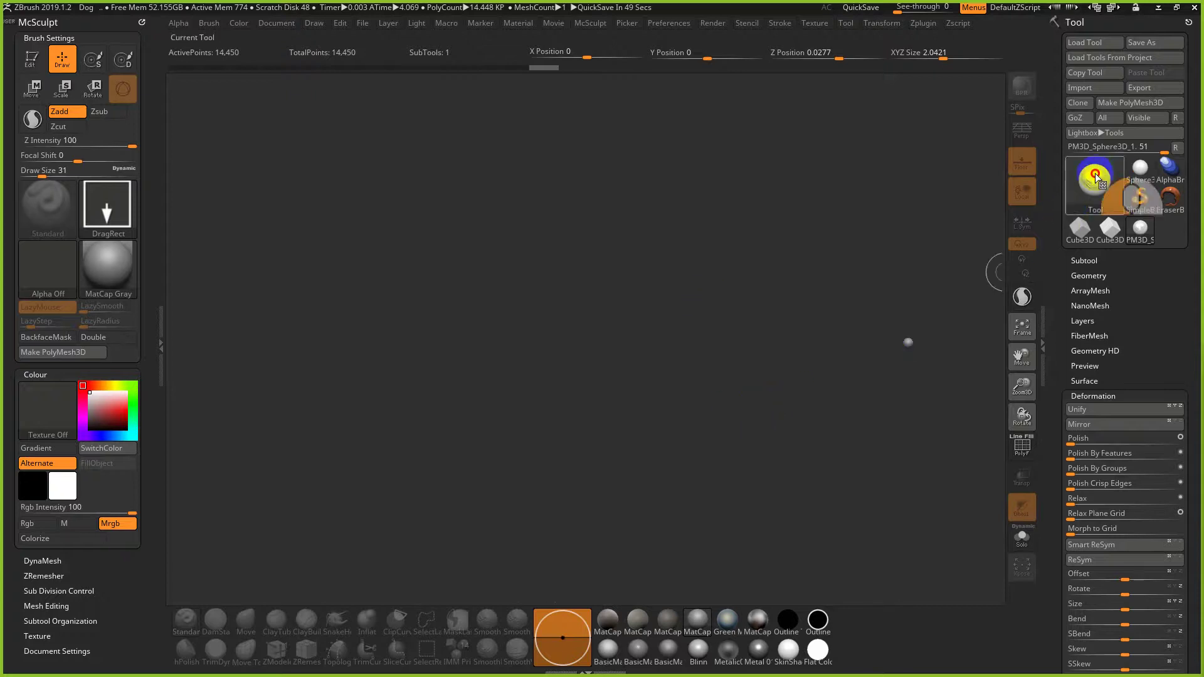
pyautogui.press('f')
pyautogui.moveTo(573, 303); pyautogui.dragTo(614, 454)
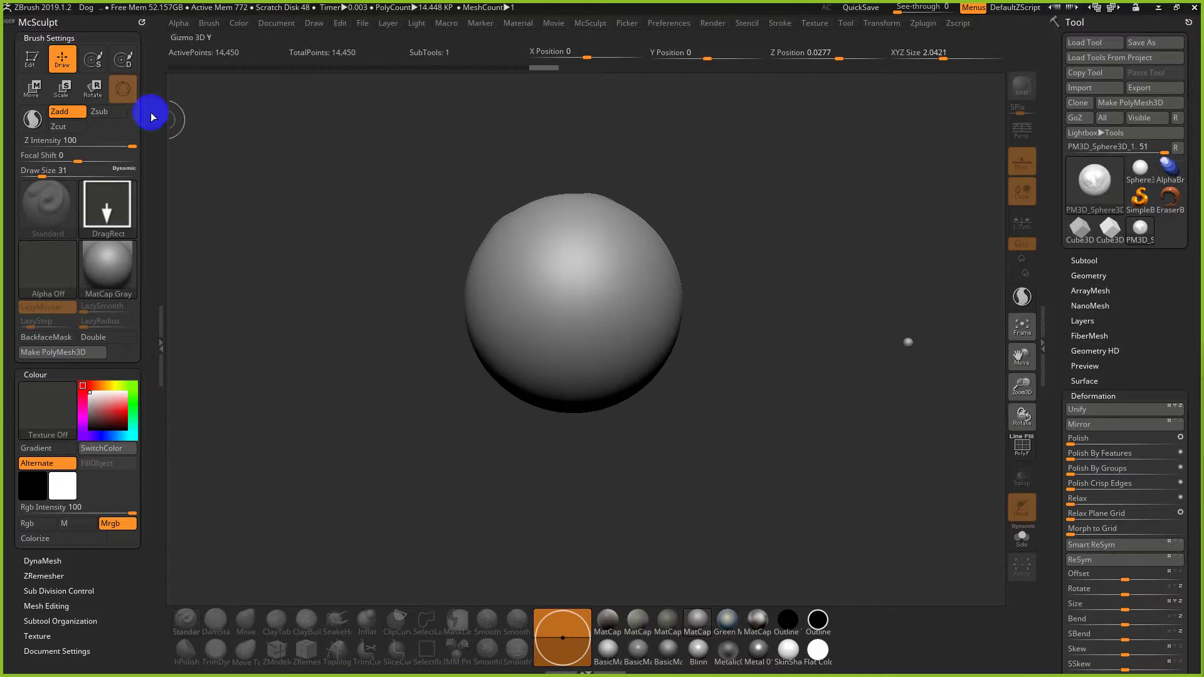
pyautogui.click(43, 65)
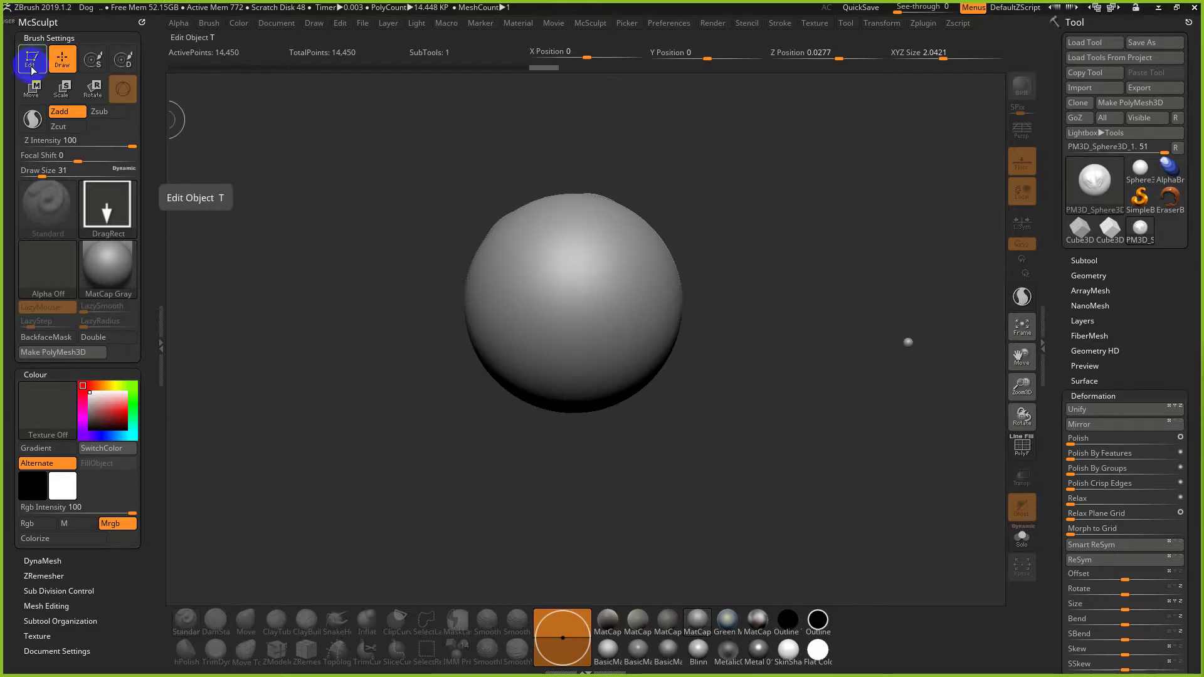
pyautogui.moveTo(390, 336); pyautogui.dragTo(500, 419)
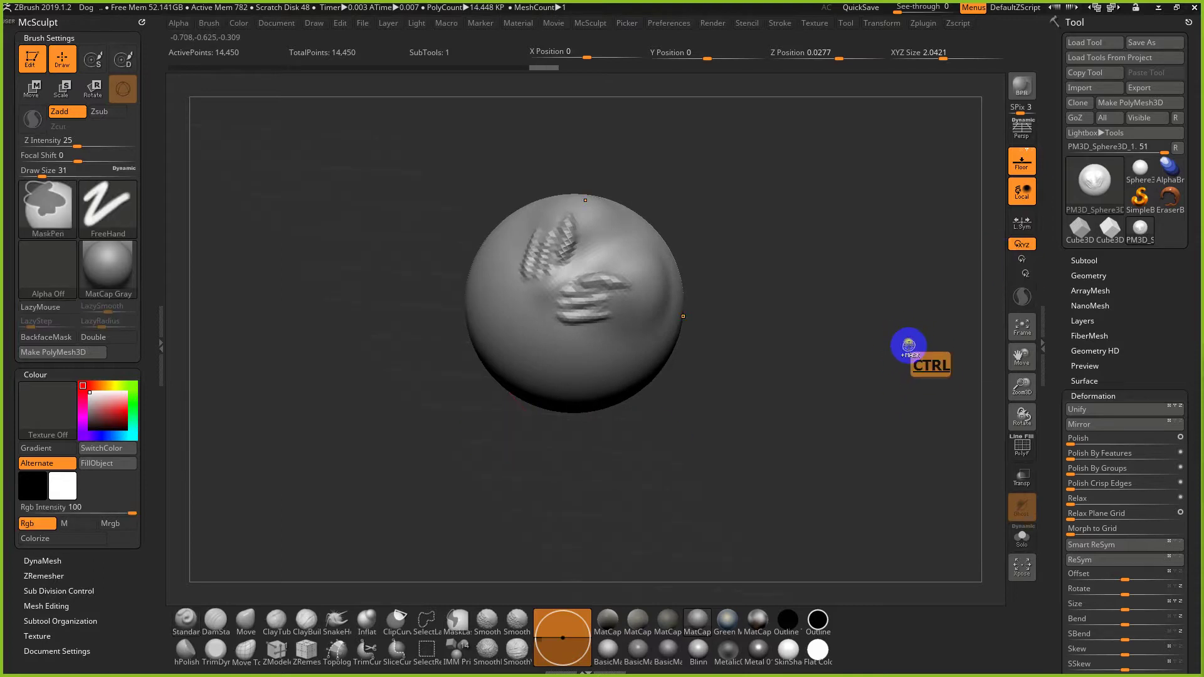
pyautogui.hotkey('ctrl', 'n')
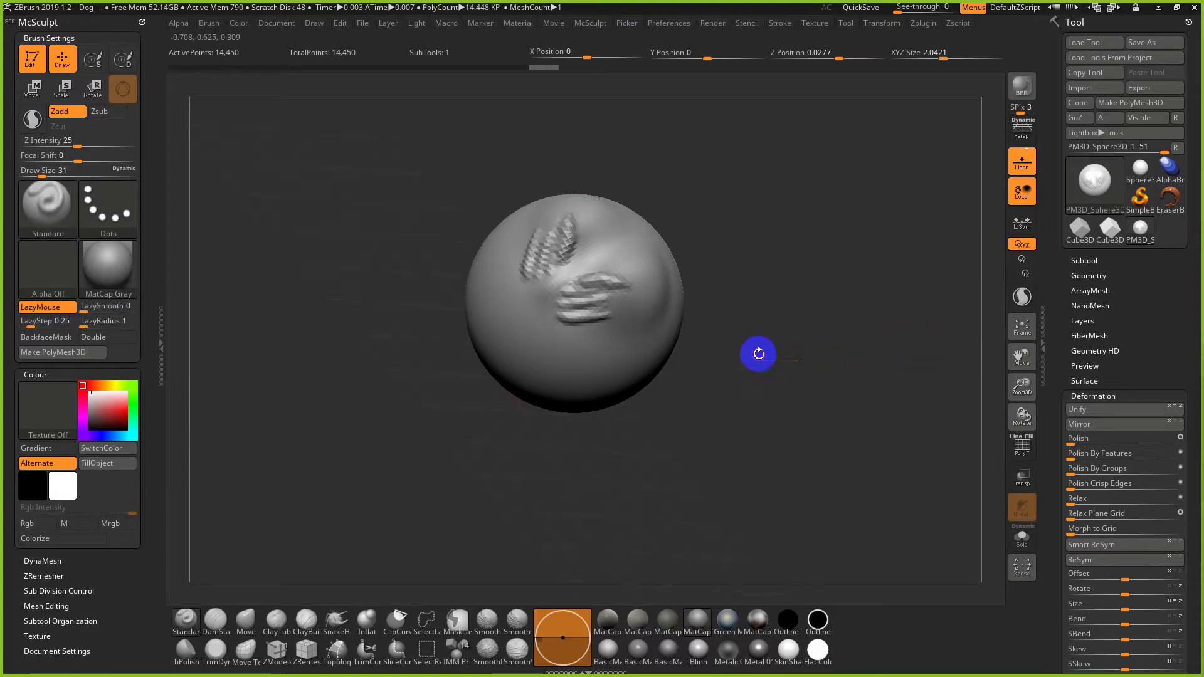
# Step: Create another new document without saving, place the sculpted sphere at its centre and enter Edit mode
pyautogui.click(264, 25)
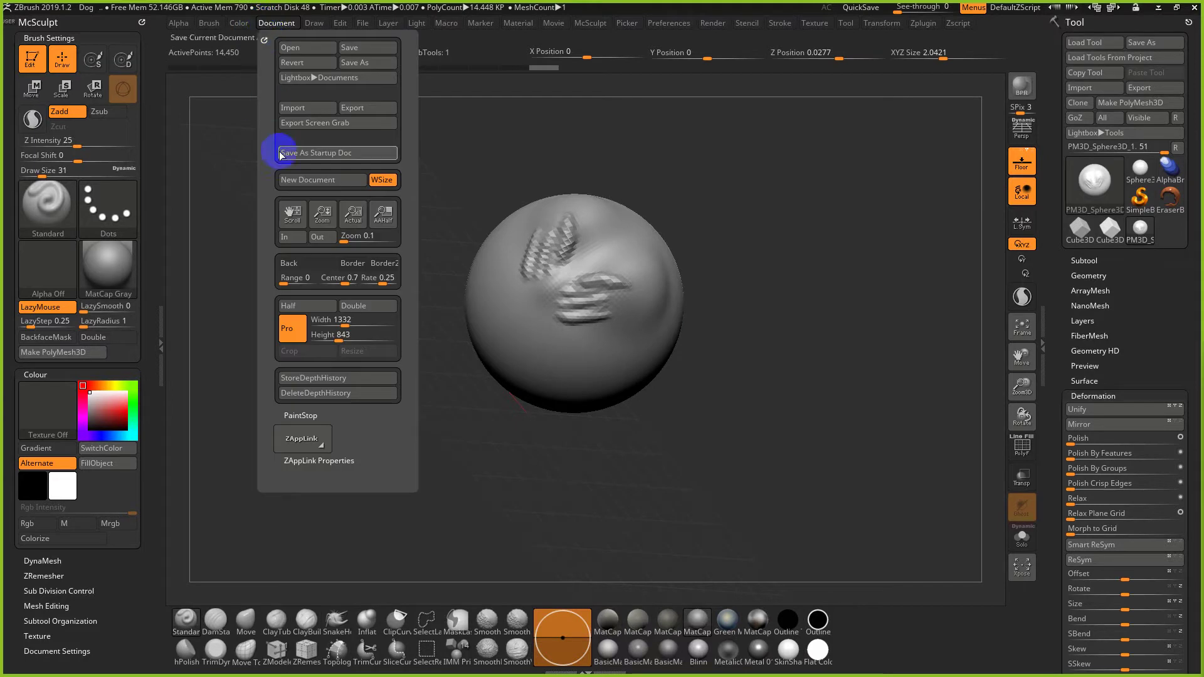
pyautogui.click(336, 180)
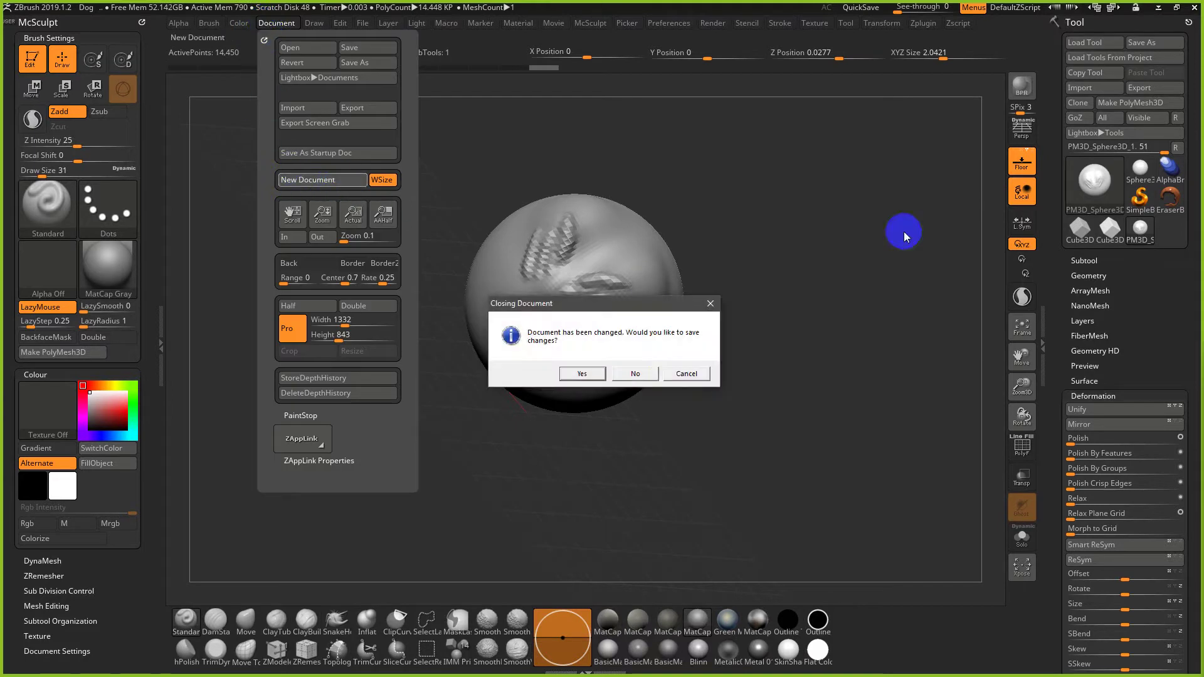
pyautogui.click(651, 373)
pyautogui.moveTo(585, 329); pyautogui.dragTo(664, 505)
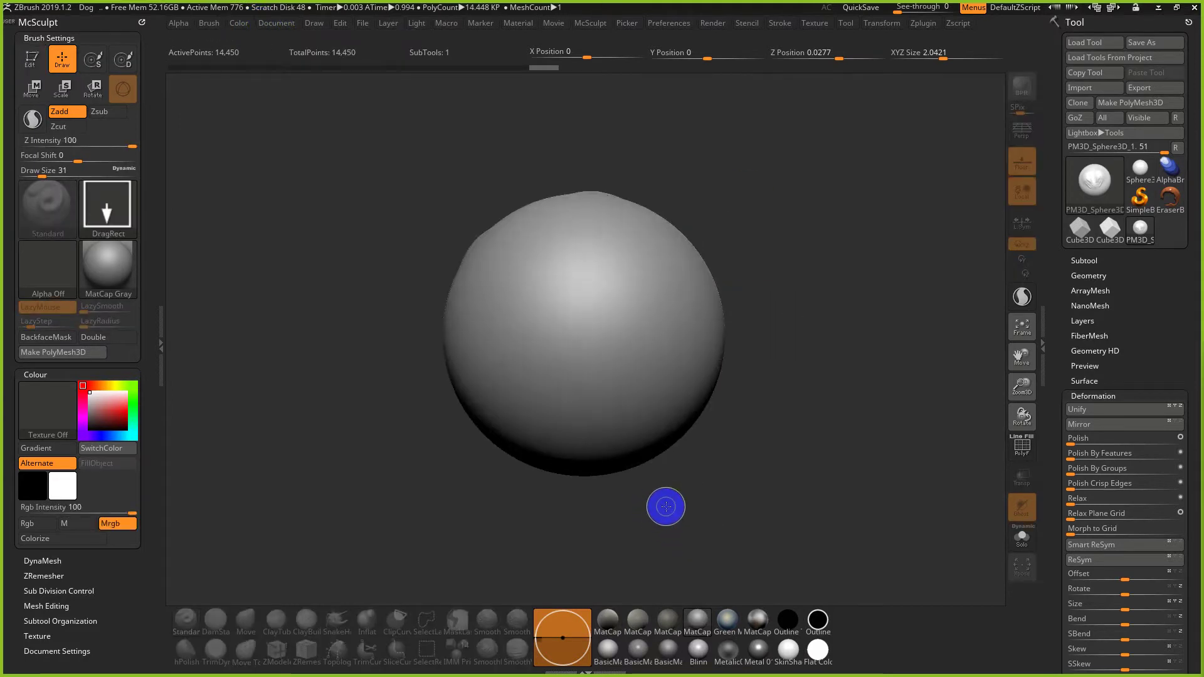
pyautogui.click(30, 59)
pyautogui.moveTo(285, 183); pyautogui.dragTo(798, 279)
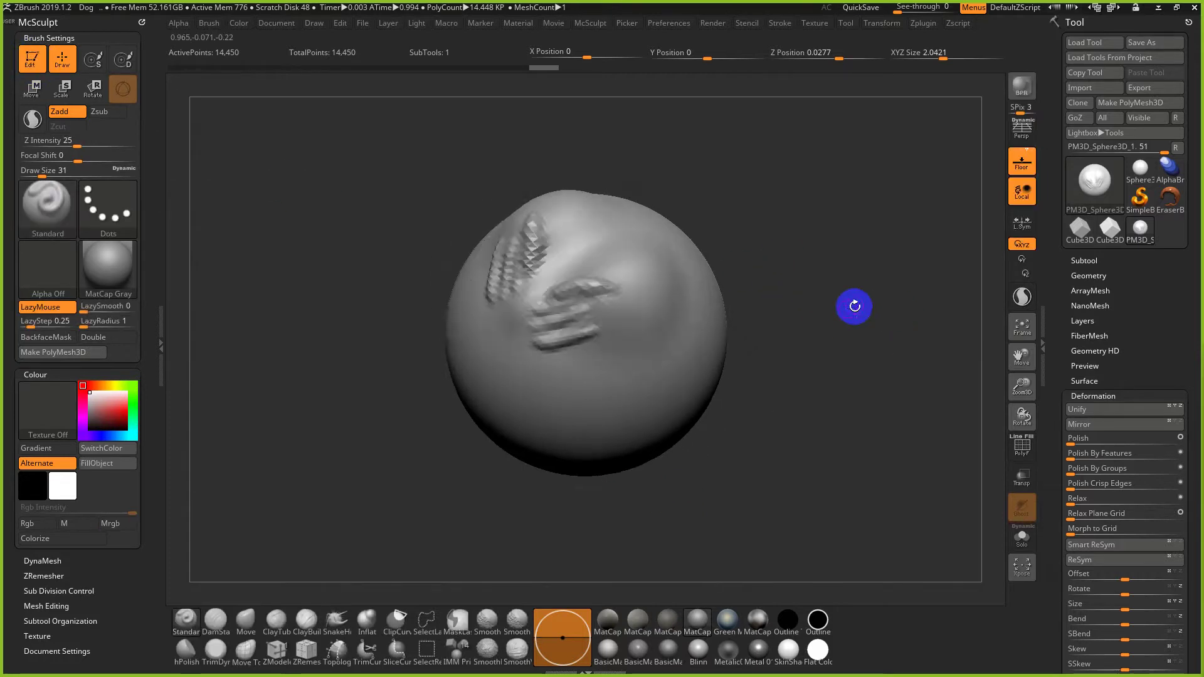
# Step: Set the draw size to 101, test Standard brush strokes beside the diagonal ridges and undo them
pyautogui.moveTo(852, 303)
pyautogui.mouseDown()
pyautogui.moveTo(840, 344)
pyautogui.moveTo(780, 269)
pyautogui.moveTo(758, 172)
pyautogui.moveTo(763, 366)
pyautogui.moveTo(876, 412)
pyautogui.mouseUp()
pyautogui.moveTo(801, 285)
pyautogui.mouseDown()
pyautogui.moveTo(790, 325)
pyautogui.moveTo(761, 340)
pyautogui.mouseUp()
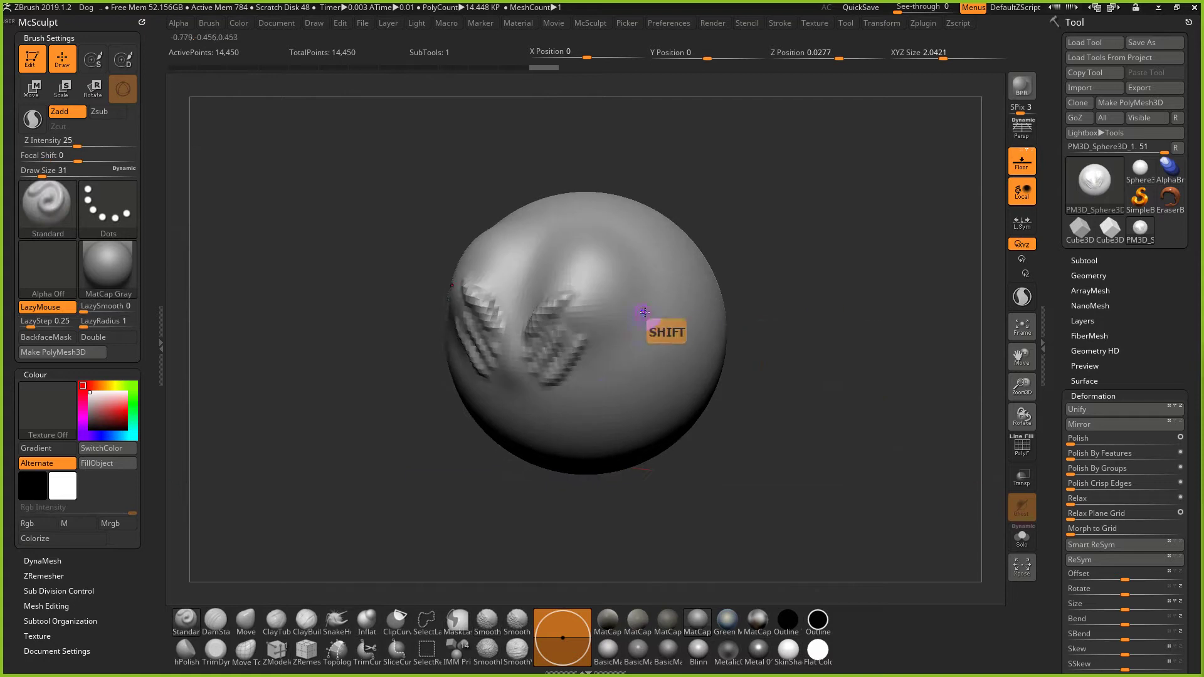
pyautogui.moveTo(608, 401); pyautogui.dragTo(632, 297)
pyautogui.press('s')
pyautogui.moveTo(622, 339); pyautogui.dragTo(637, 339)
pyautogui.hotkey('ctrl', 'z')
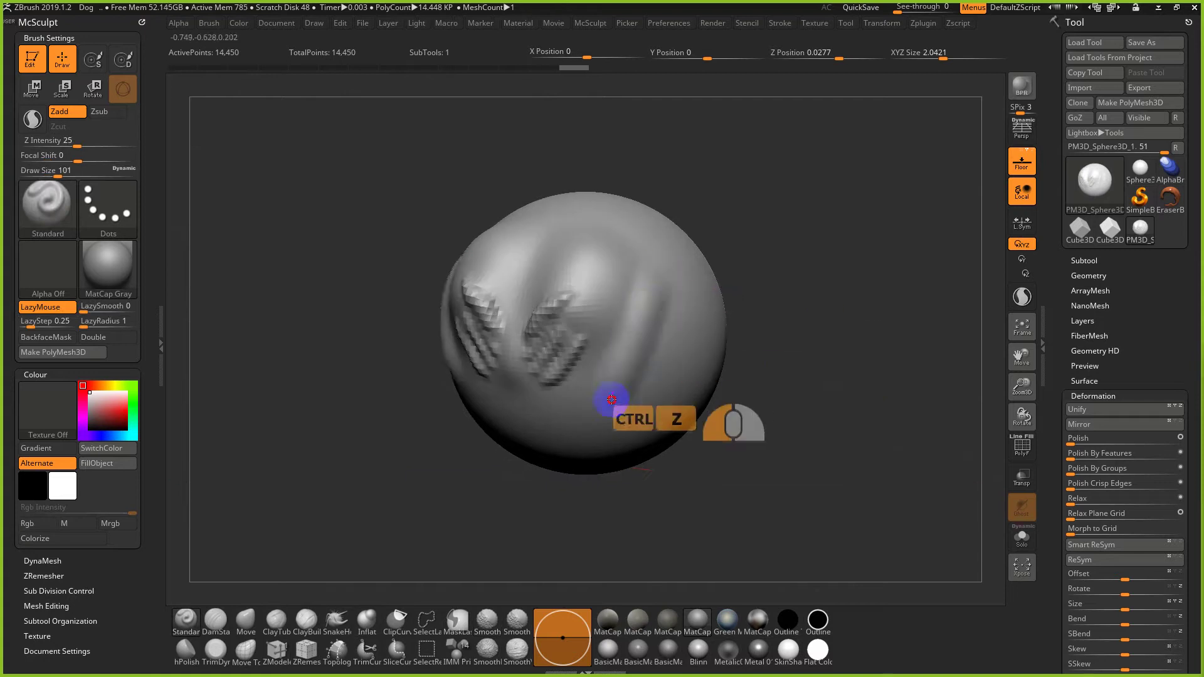
pyautogui.moveTo(611, 401)
pyautogui.mouseDown()
pyautogui.moveTo(638, 270)
pyautogui.moveTo(629, 288)
pyautogui.mouseUp()
pyautogui.hotkey('ctrl', 'z')
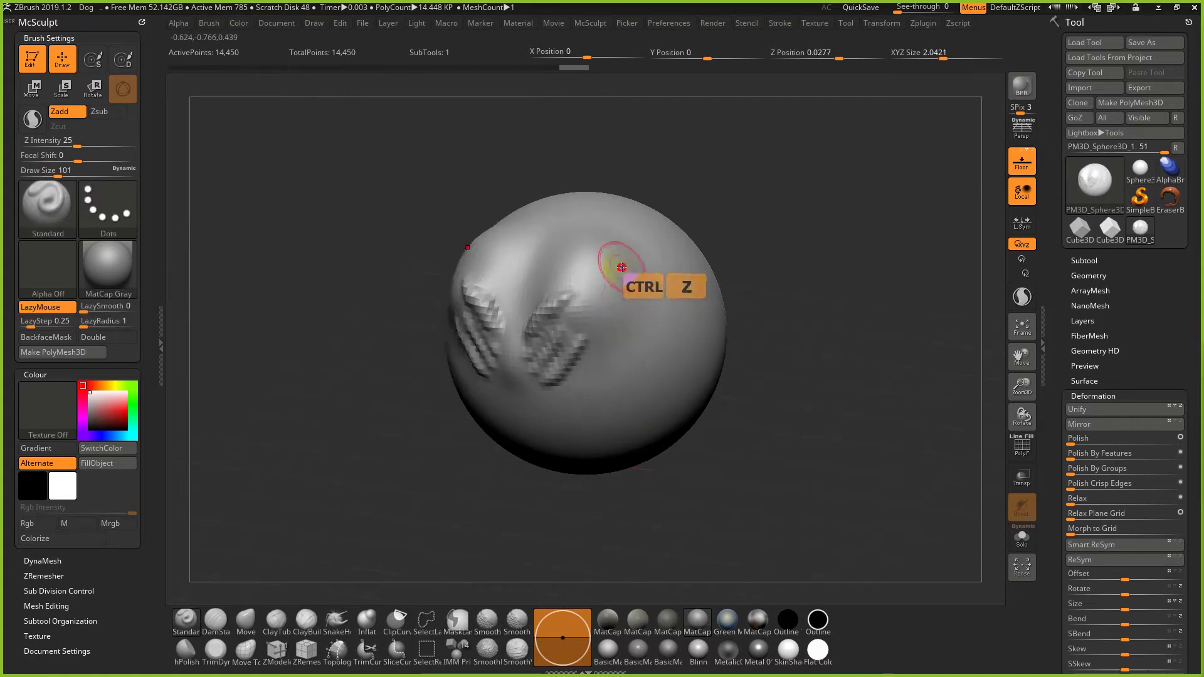
# Step: Sculpt a broad raised stroke running down the sphere beside the diagonal ridges
pyautogui.moveTo(590, 376)
pyautogui.mouseDown()
pyautogui.moveTo(613, 245)
pyautogui.moveTo(585, 391)
pyautogui.mouseUp()
pyautogui.scroll(1, 594, 382)
pyautogui.moveTo(797, 293); pyautogui.dragTo(804, 261)
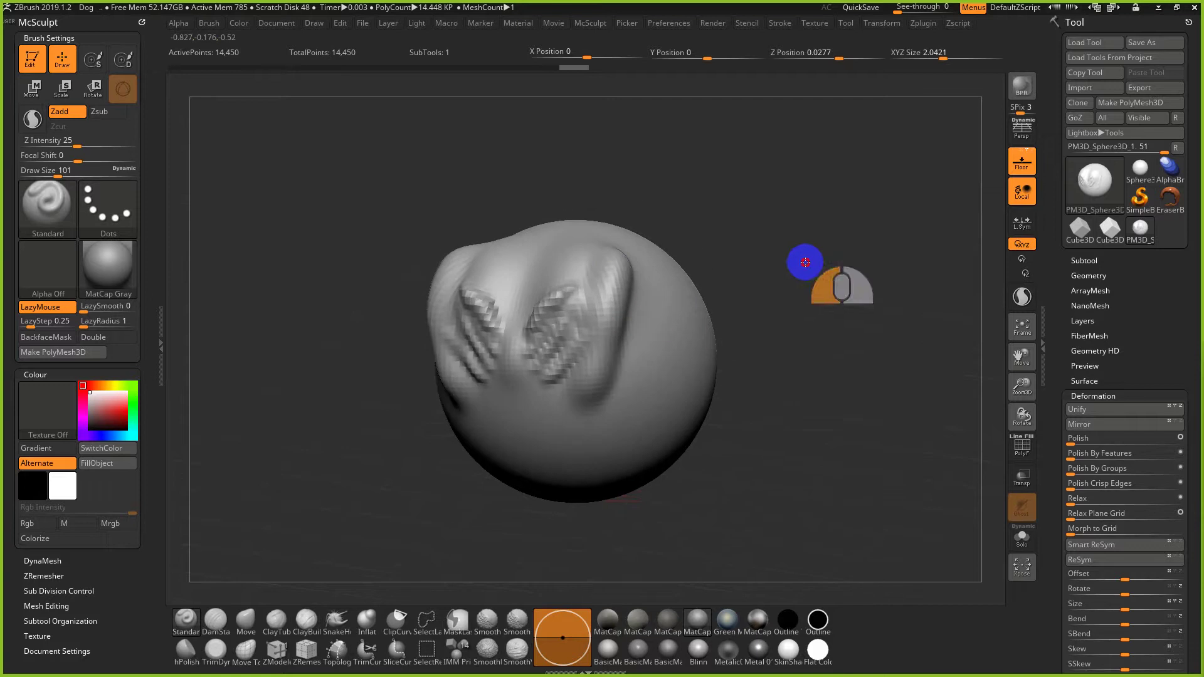
pyautogui.keyDown('alt'); pyautogui.moveTo(814, 310); pyautogui.dragTo(807, 337, button='right'); pyautogui.keyUp('alt')
pyautogui.keyDown('alt'); pyautogui.moveTo(677, 296); pyautogui.dragTo(799, 308, button='middle'); pyautogui.keyUp('alt')
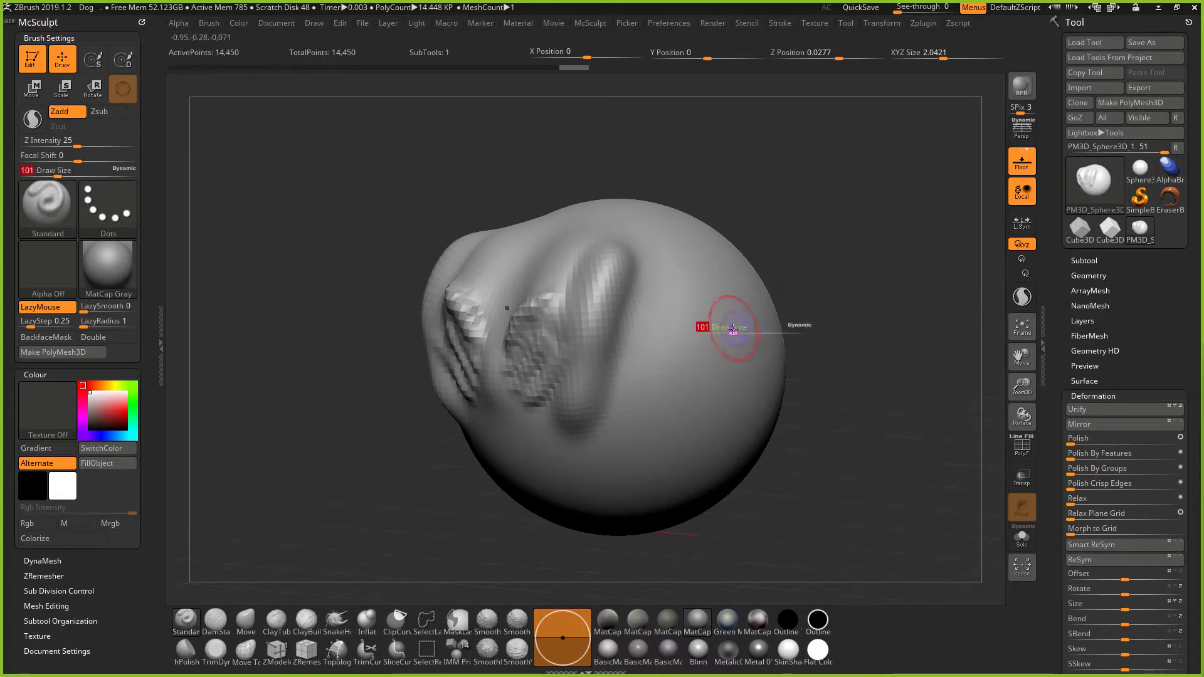
# Step: Set the draw size to 68 and bring the whole sculpt into view from the front
pyautogui.moveTo(733, 329); pyautogui.dragTo(726, 329)
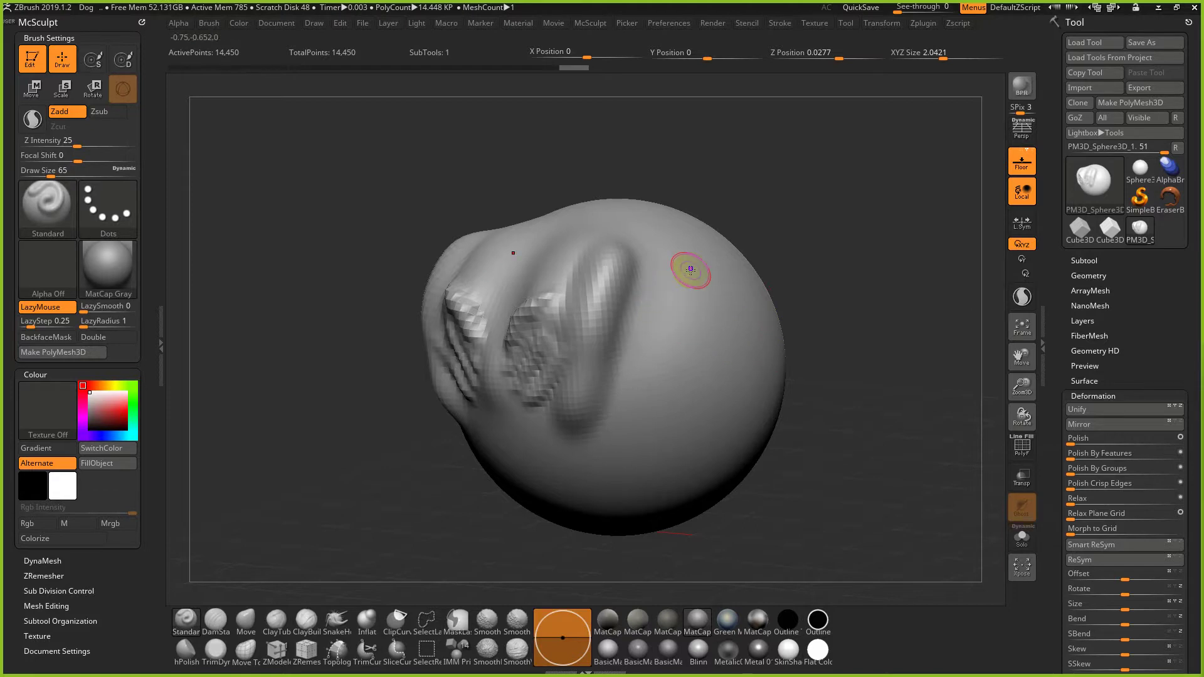
pyautogui.moveTo(691, 274)
pyautogui.mouseDown()
pyautogui.moveTo(680, 269)
pyautogui.moveTo(721, 270)
pyautogui.moveTo(672, 270)
pyautogui.moveTo(722, 271)
pyautogui.moveTo(692, 270)
pyautogui.mouseUp()
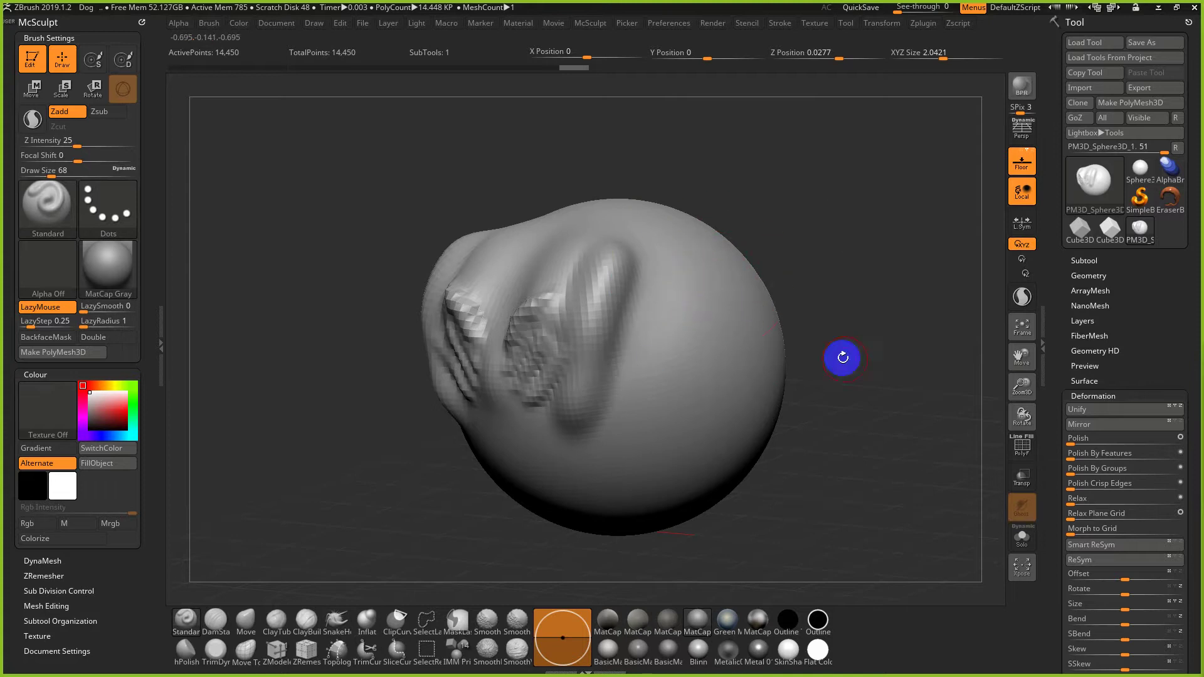
pyautogui.moveTo(844, 378)
pyautogui.keyDown('alt'); pyautogui.mouseDown()
pyautogui.moveTo(809, 349)
pyautogui.moveTo(810, 378)
pyautogui.moveTo(763, 370)
pyautogui.moveTo(798, 369)
pyautogui.moveTo(763, 366)
pyautogui.moveTo(776, 367)
pyautogui.mouseUp(); pyautogui.keyUp('alt')
pyautogui.moveTo(776, 366)
pyautogui.mouseDown(button='right')
pyautogui.moveTo(788, 371)
pyautogui.moveTo(726, 377)
pyautogui.moveTo(774, 385)
pyautogui.moveTo(774, 349)
pyautogui.moveTo(772, 445)
pyautogui.moveTo(761, 406)
pyautogui.moveTo(782, 431)
pyautogui.moveTo(797, 314)
pyautogui.moveTo(766, 384)
pyautogui.moveTo(734, 382)
pyautogui.moveTo(755, 344)
pyautogui.moveTo(801, 377)
pyautogui.moveTo(836, 376)
pyautogui.moveTo(781, 376)
pyautogui.moveTo(782, 333)
pyautogui.moveTo(812, 374)
pyautogui.mouseUp(button='right')
pyautogui.moveTo(811, 373)
pyautogui.keyDown('alt'); pyautogui.mouseDown()
pyautogui.moveTo(807, 387)
pyautogui.moveTo(791, 372)
pyautogui.moveTo(801, 373)
pyautogui.mouseUp(); pyautogui.keyUp('alt')
pyautogui.keyDown('alt'); pyautogui.moveTo(801, 373); pyautogui.dragTo(794, 385, button='right'); pyautogui.keyUp('alt')
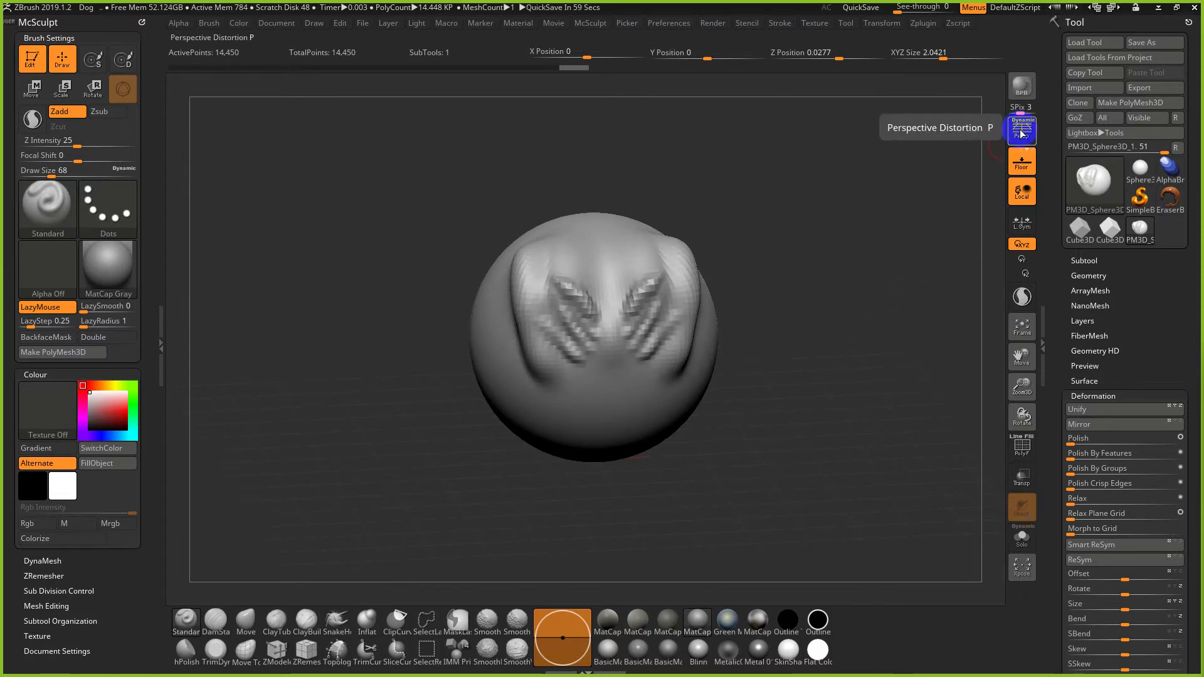
# Step: Toggle perspective distortion on and off and inspect the sculpt from the front, side and top
pyautogui.click(1021, 132)
pyautogui.click(1020, 132)
pyautogui.click(814, 358)
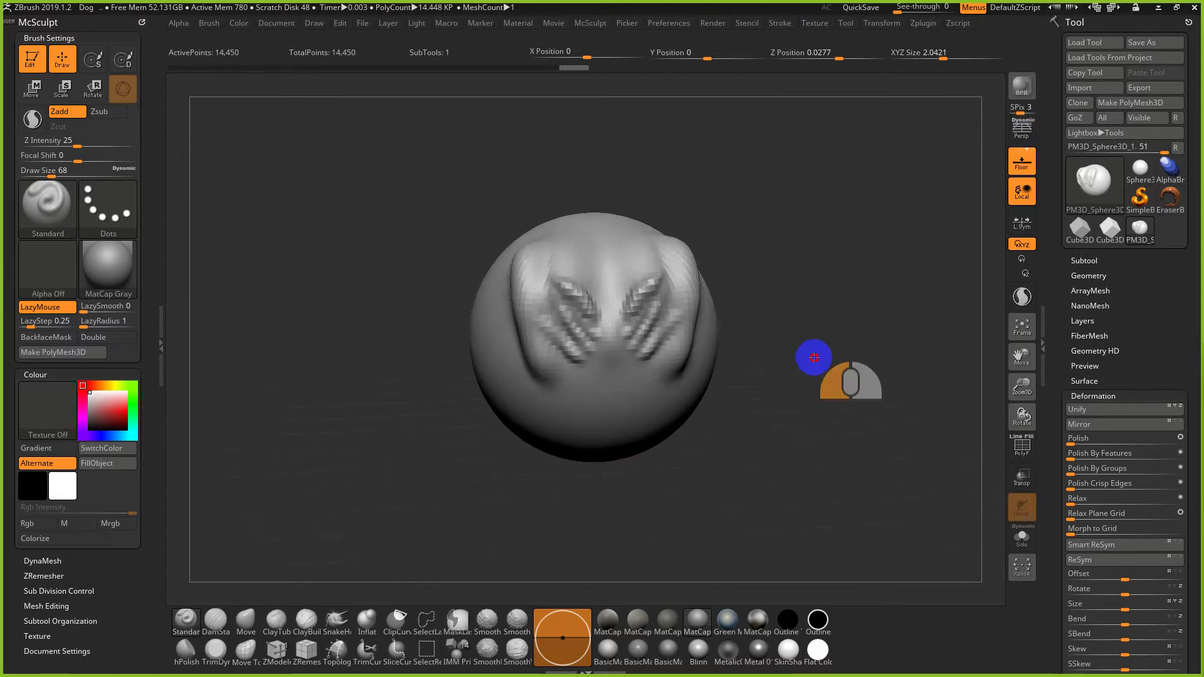
pyautogui.moveTo(814, 357)
pyautogui.keyDown('shift'); pyautogui.mouseDown()
pyautogui.moveTo(841, 325)
pyautogui.moveTo(839, 363)
pyautogui.moveTo(815, 369)
pyautogui.moveTo(795, 412)
pyautogui.moveTo(813, 447)
pyautogui.mouseUp(); pyautogui.keyUp('shift')
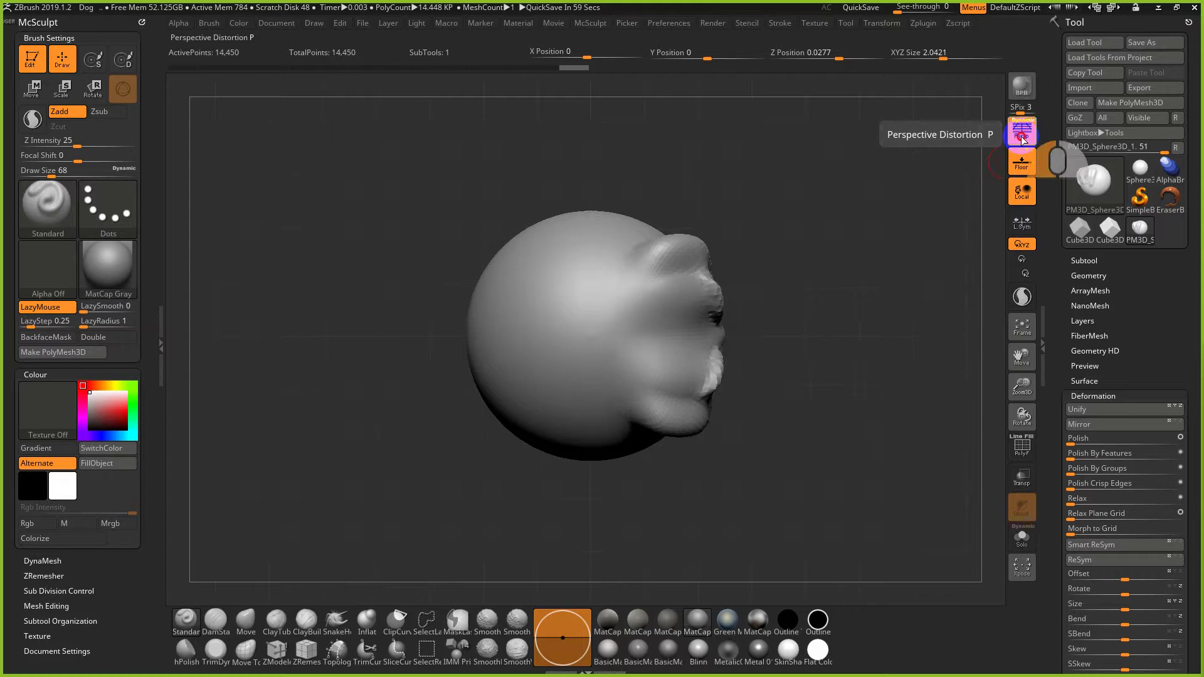
pyautogui.moveTo(895, 183)
pyautogui.mouseDown()
pyautogui.moveTo(826, 169)
pyautogui.moveTo(796, 336)
pyautogui.moveTo(968, 167)
pyautogui.mouseUp()
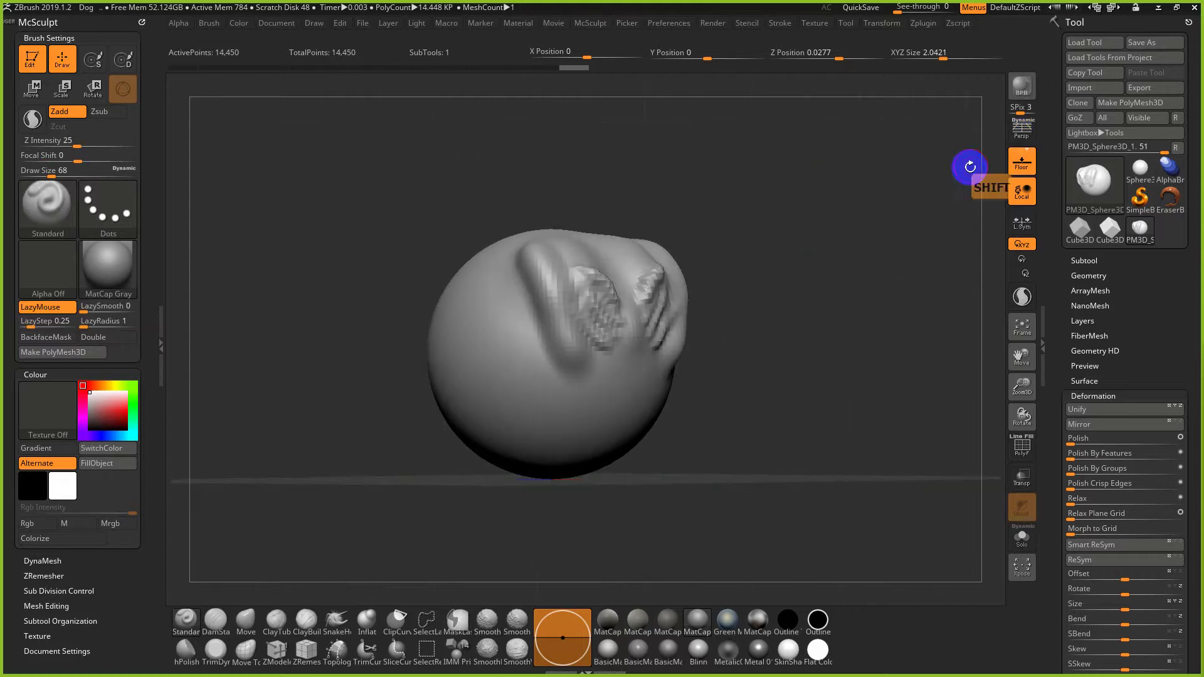
# Step: Turn on perspective distortion and compare the sculpt's front with it off and on, leaving it enabled
pyautogui.click(1019, 135)
pyautogui.moveTo(913, 254)
pyautogui.mouseDown()
pyautogui.moveTo(849, 299)
pyautogui.moveTo(834, 343)
pyautogui.mouseUp()
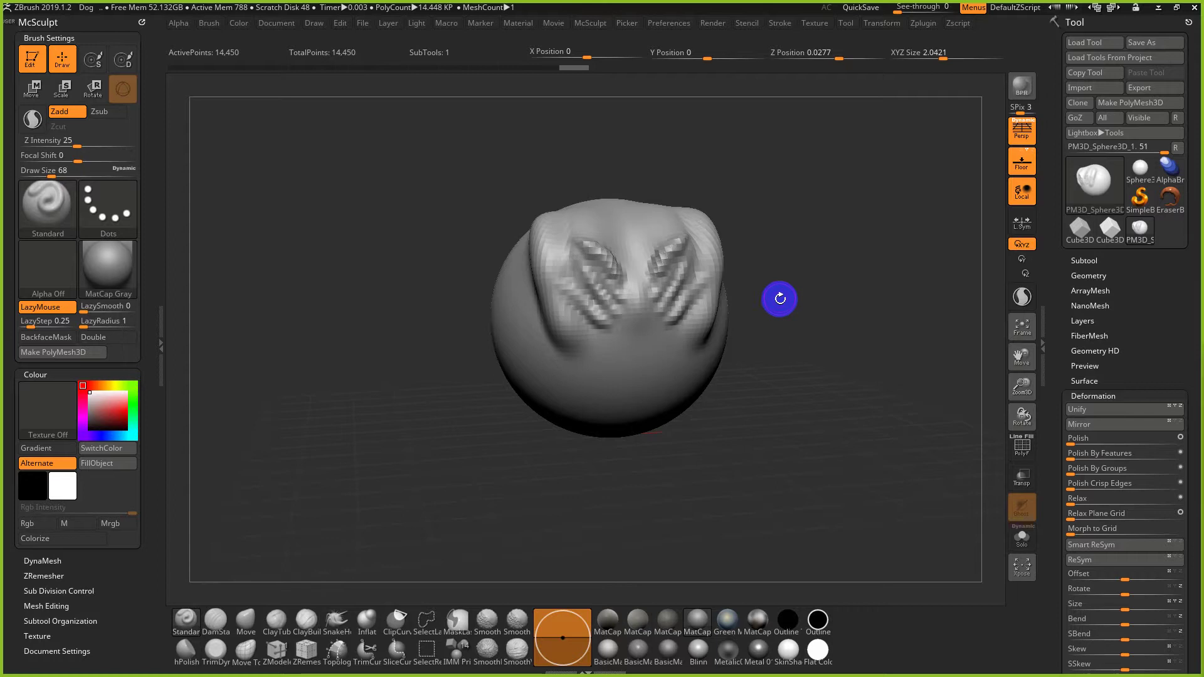
pyautogui.moveTo(780, 298)
pyautogui.mouseDown()
pyautogui.moveTo(803, 304)
pyautogui.moveTo(772, 341)
pyautogui.moveTo(777, 351)
pyautogui.moveTo(669, 331)
pyautogui.mouseUp()
pyautogui.moveTo(792, 403); pyautogui.dragTo(787, 366)
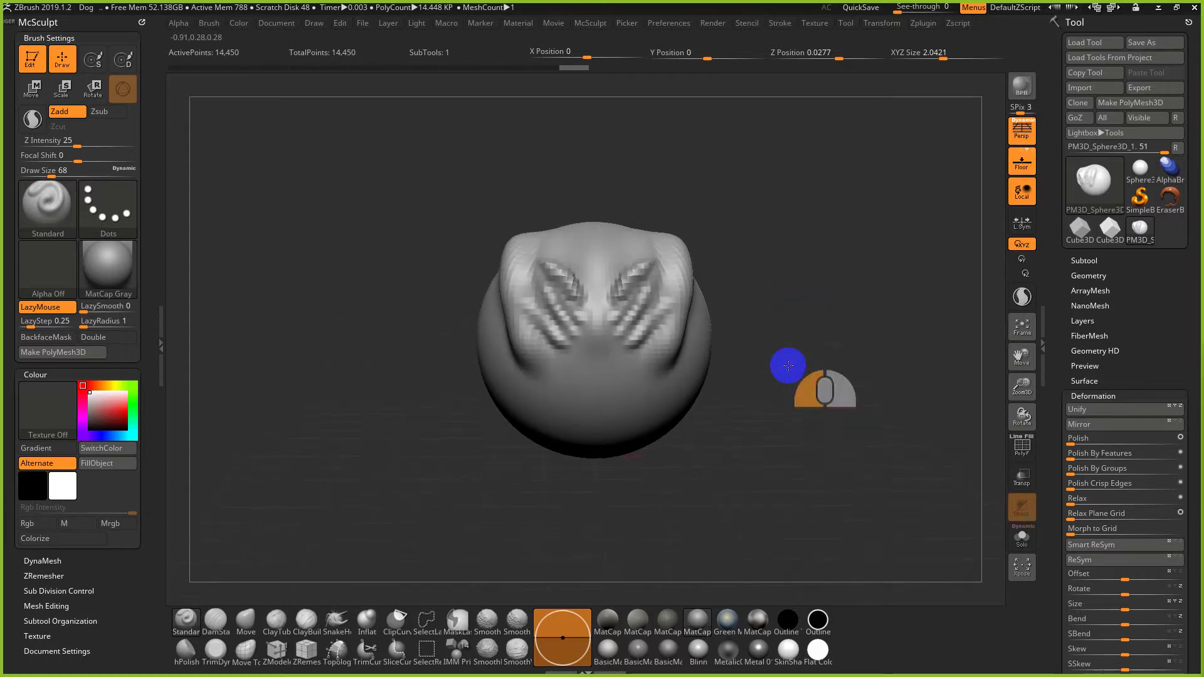
pyautogui.click(1027, 131)
pyautogui.click(1022, 136)
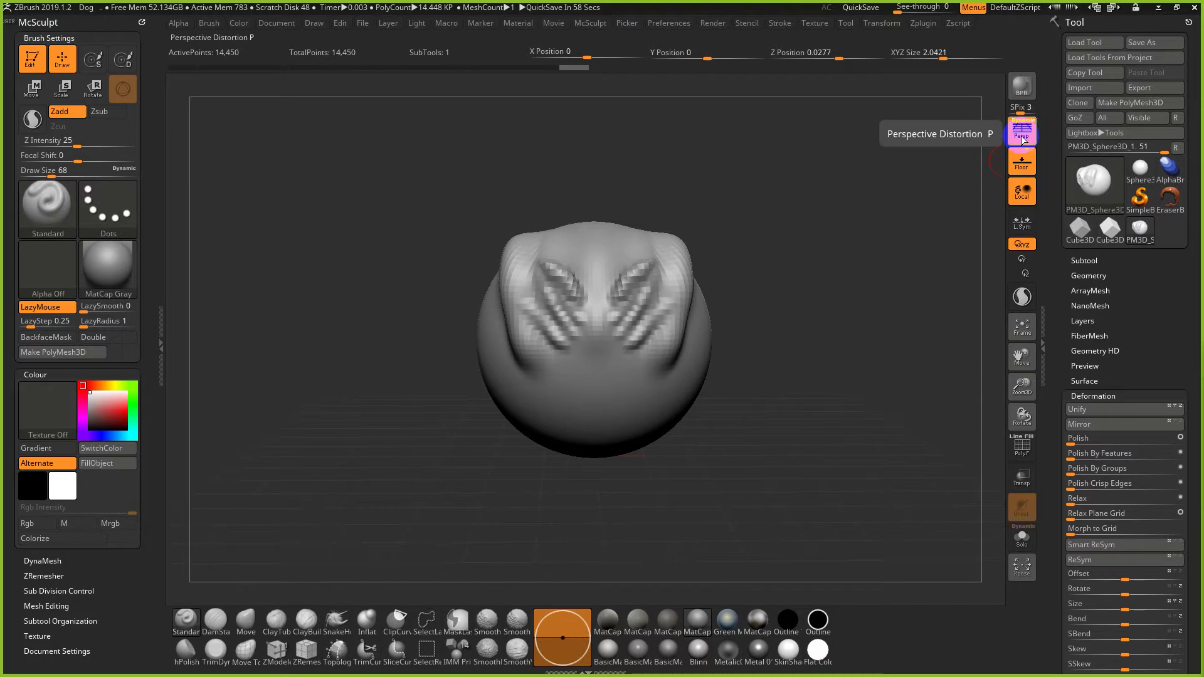
# Step: Increase the draw size to 116 for the Standard brush
pyautogui.keyDown('alt'); pyautogui.moveTo(785, 393); pyautogui.dragTo(777, 422); pyautogui.keyUp('alt')
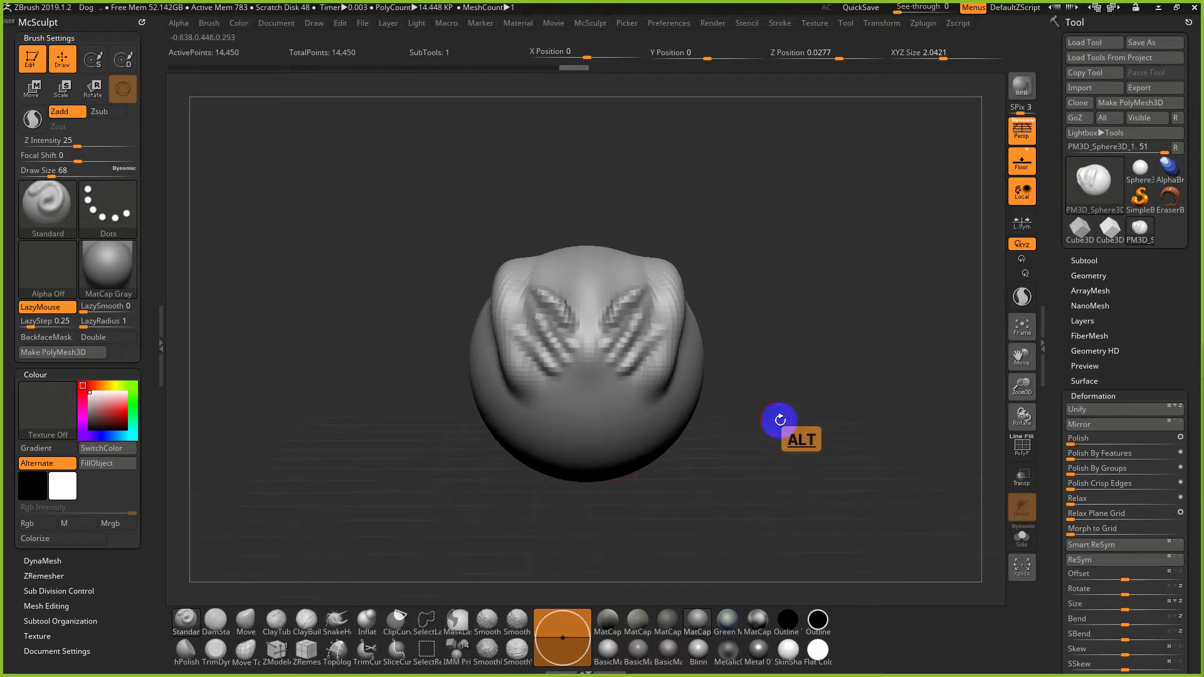
pyautogui.press('s')
pyautogui.click(665, 366)
pyautogui.moveTo(669, 366); pyautogui.dragTo(684, 365)
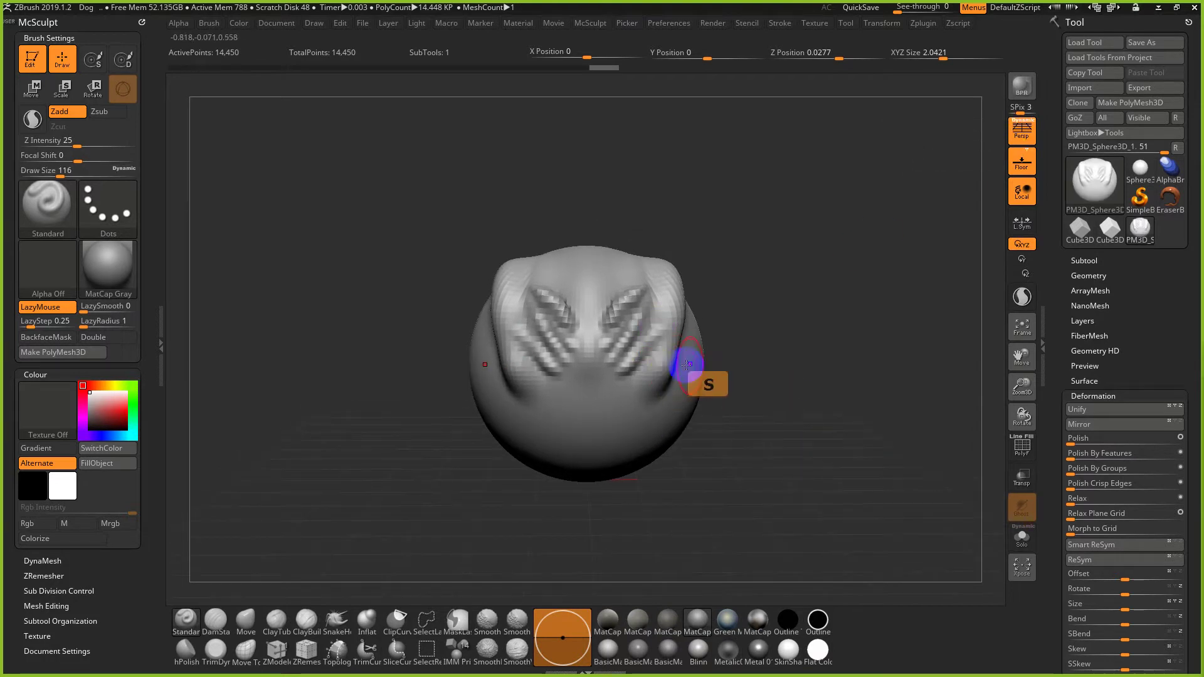
# Step: Sculpt raised ridges across the sphere's lower front and side, reducing the draw size to 83, and undo the last two strokes
pyautogui.moveTo(834, 364); pyautogui.dragTo(791, 370)
pyautogui.press('s')
pyautogui.moveTo(654, 387)
pyautogui.mouseDown()
pyautogui.moveTo(642, 387)
pyautogui.moveTo(679, 397)
pyautogui.mouseUp()
pyautogui.press('s')
pyautogui.moveTo(775, 425); pyautogui.dragTo(764, 411)
pyautogui.moveTo(672, 399)
pyautogui.mouseDown()
pyautogui.moveTo(659, 414)
pyautogui.moveTo(573, 433)
pyautogui.moveTo(699, 408)
pyautogui.moveTo(693, 371)
pyautogui.moveTo(615, 433)
pyautogui.moveTo(669, 403)
pyautogui.mouseUp()
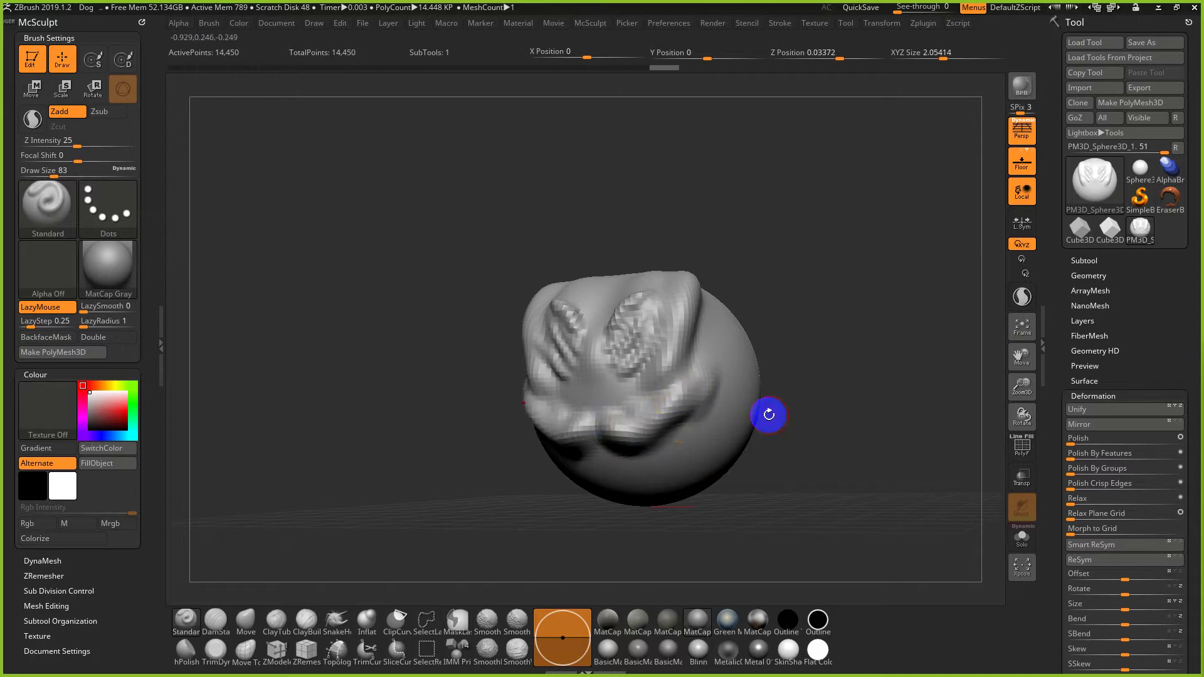
pyautogui.moveTo(769, 416)
pyautogui.mouseDown()
pyautogui.moveTo(737, 370)
pyautogui.moveTo(750, 338)
pyautogui.moveTo(698, 447)
pyautogui.moveTo(739, 343)
pyautogui.moveTo(696, 433)
pyautogui.moveTo(733, 375)
pyautogui.moveTo(775, 373)
pyautogui.moveTo(739, 462)
pyautogui.moveTo(780, 358)
pyautogui.moveTo(739, 456)
pyautogui.mouseUp()
pyautogui.hotkey('ctrl', 'z')
pyautogui.hotkey('ctrl', 'z')
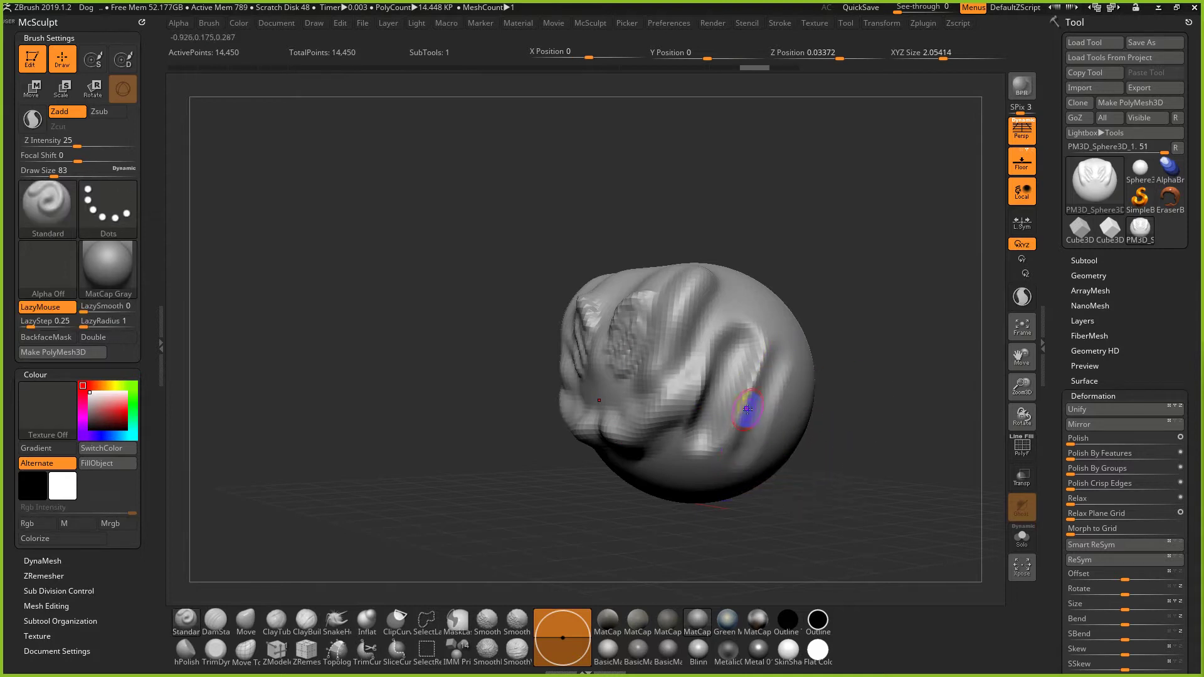
# Step: Set the draw size to 116, smooth the ridges on the front and side, and check which brush performs the smoothing
pyautogui.press('s')
pyautogui.moveTo(747, 414)
pyautogui.mouseDown()
pyautogui.moveTo(763, 346)
pyautogui.moveTo(634, 427)
pyautogui.moveTo(705, 390)
pyautogui.mouseUp()
pyautogui.moveTo(107, 230); pyautogui.dragTo(50, 224)
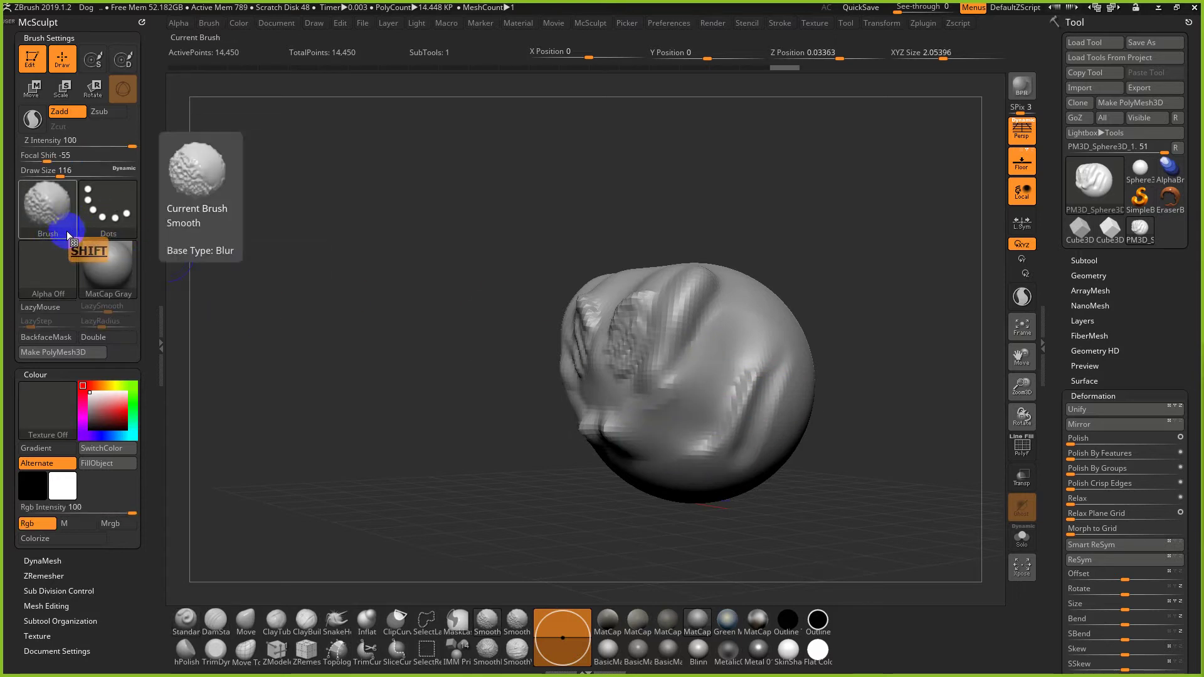
pyautogui.press('shift')
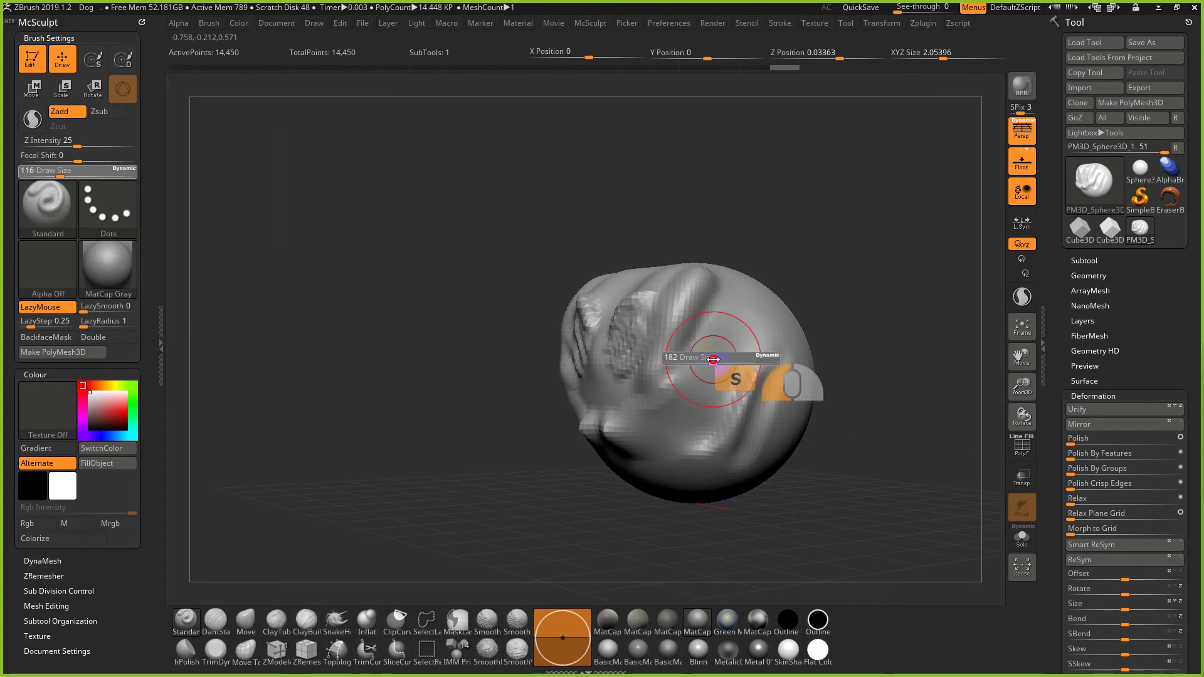
# Step: Set the draw size to 182 and smooth the ridges over the sphere's front and side, undoing one heavy smoothing pass
pyautogui.moveTo(713, 358)
pyautogui.keyDown('shift'); pyautogui.mouseDown()
pyautogui.moveTo(694, 336)
pyautogui.moveTo(623, 416)
pyautogui.moveTo(685, 301)
pyautogui.moveTo(750, 417)
pyautogui.moveTo(671, 317)
pyautogui.mouseUp(); pyautogui.keyUp('shift')
pyautogui.moveTo(811, 247); pyautogui.dragTo(828, 266)
pyautogui.keyDown('shift'); pyautogui.moveTo(673, 296); pyautogui.dragTo(709, 367); pyautogui.keyUp('shift')
pyautogui.moveTo(823, 358)
pyautogui.mouseDown()
pyautogui.moveTo(848, 355)
pyautogui.moveTo(804, 377)
pyautogui.moveTo(849, 378)
pyautogui.moveTo(833, 379)
pyautogui.mouseUp()
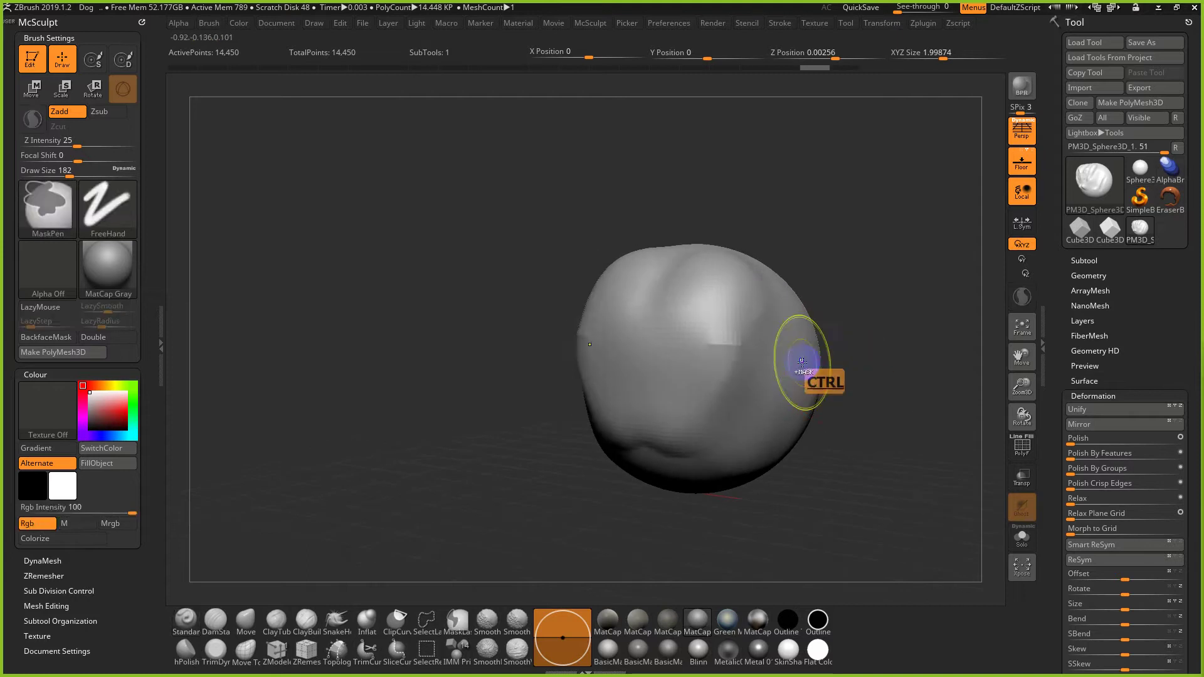
pyautogui.hotkey('ctrl', 'z')
pyautogui.moveTo(768, 327)
pyautogui.keyDown('shift'); pyautogui.mouseDown()
pyautogui.moveTo(696, 305)
pyautogui.moveTo(725, 370)
pyautogui.moveTo(782, 375)
pyautogui.mouseUp(); pyautogui.keyUp('shift')
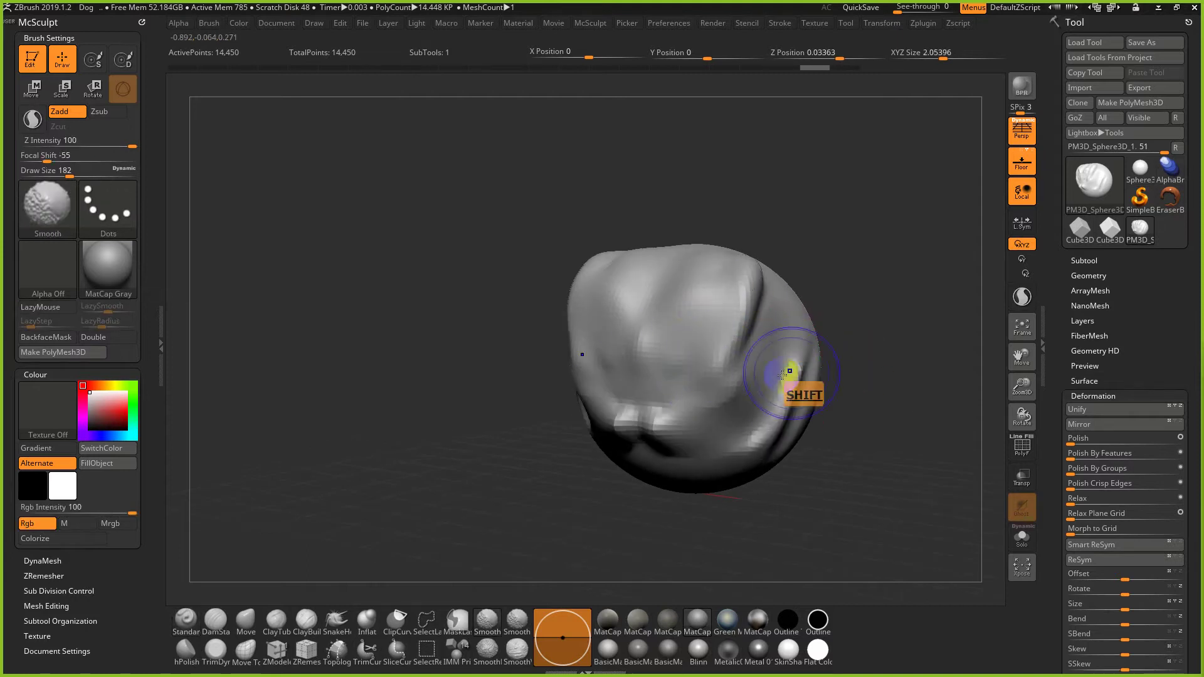
pyautogui.moveTo(869, 351)
pyautogui.mouseDown()
pyautogui.moveTo(822, 295)
pyautogui.moveTo(837, 290)
pyautogui.mouseUp()
pyautogui.keyDown('shift'); pyautogui.moveTo(661, 360); pyautogui.dragTo(690, 344); pyautogui.keyUp('shift')
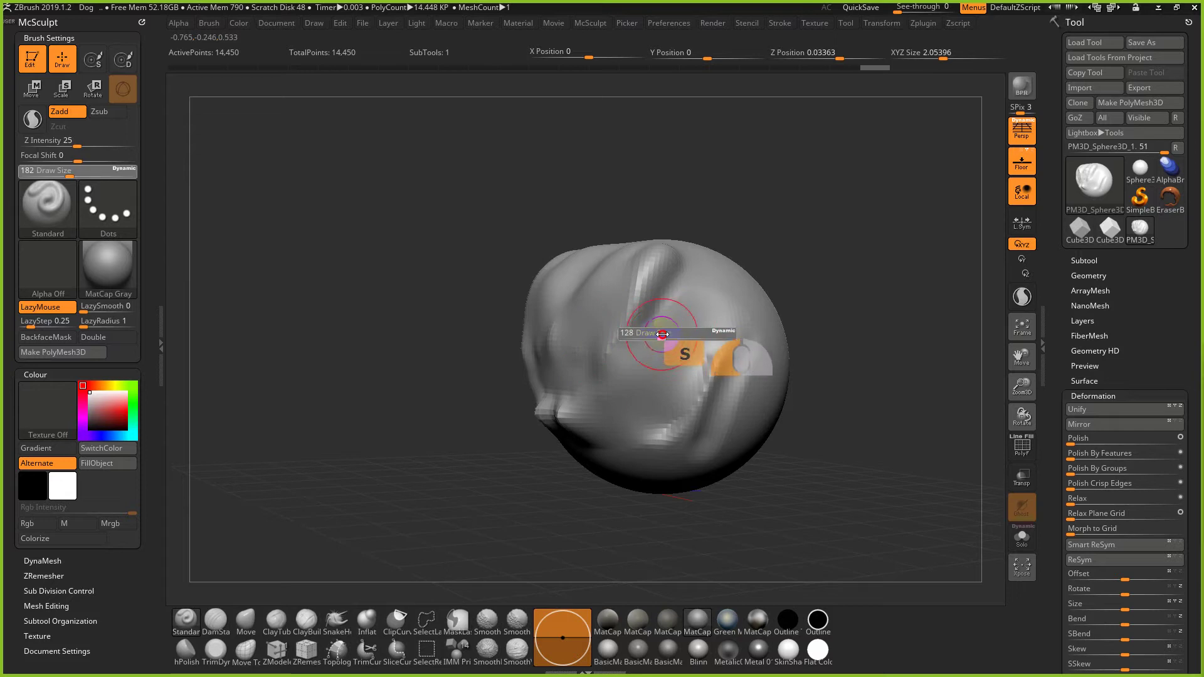
# Step: Paint a large mask patch on the side of the sculpt with MaskPen at draw size 104
pyautogui.press('ctrl')
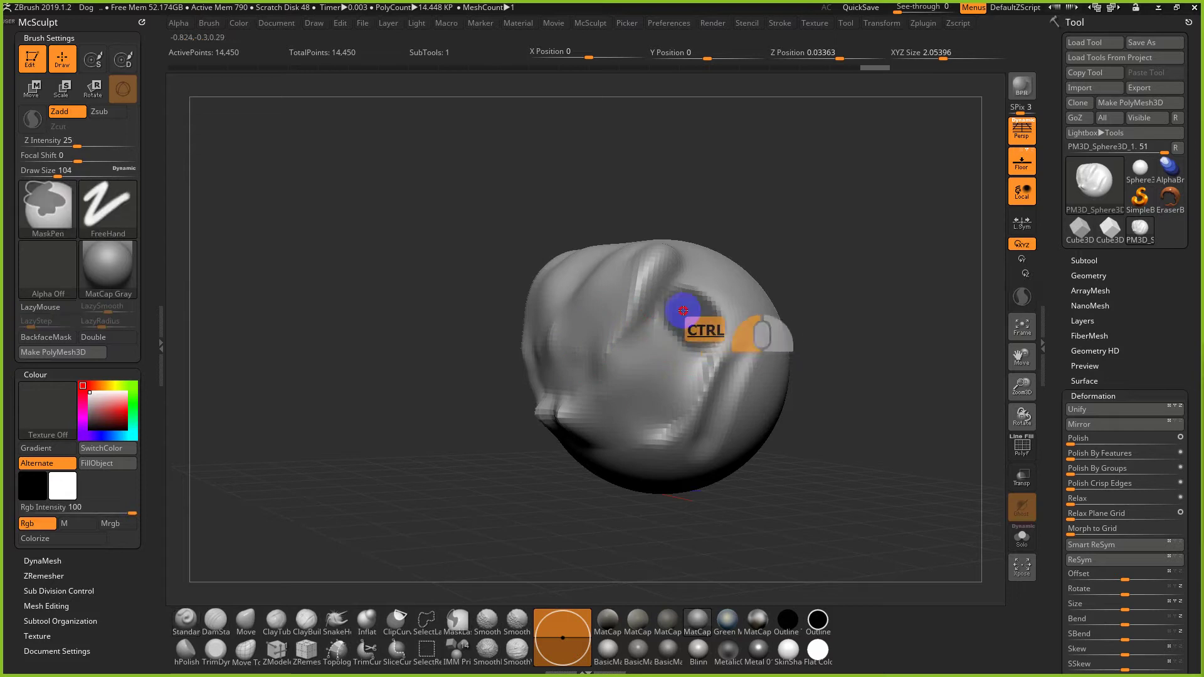
pyautogui.moveTo(620, 365)
pyautogui.keyDown('ctrl'); pyautogui.mouseDown()
pyautogui.moveTo(608, 379)
pyautogui.moveTo(696, 285)
pyautogui.moveTo(693, 337)
pyautogui.moveTo(615, 388)
pyautogui.moveTo(637, 414)
pyautogui.moveTo(692, 352)
pyautogui.mouseUp(); pyautogui.keyUp('ctrl')
pyautogui.moveTo(794, 379)
pyautogui.mouseDown()
pyautogui.moveTo(841, 391)
pyautogui.moveTo(816, 390)
pyautogui.mouseUp()
# Step: Set the draw size to 172, then sculpt and smooth the surface around the masked side patch
pyautogui.press('s')
pyautogui.moveTo(783, 389); pyautogui.dragTo(792, 389)
pyautogui.moveTo(666, 314)
pyautogui.mouseDown()
pyautogui.moveTo(624, 351)
pyautogui.moveTo(677, 304)
pyautogui.moveTo(618, 392)
pyautogui.mouseUp()
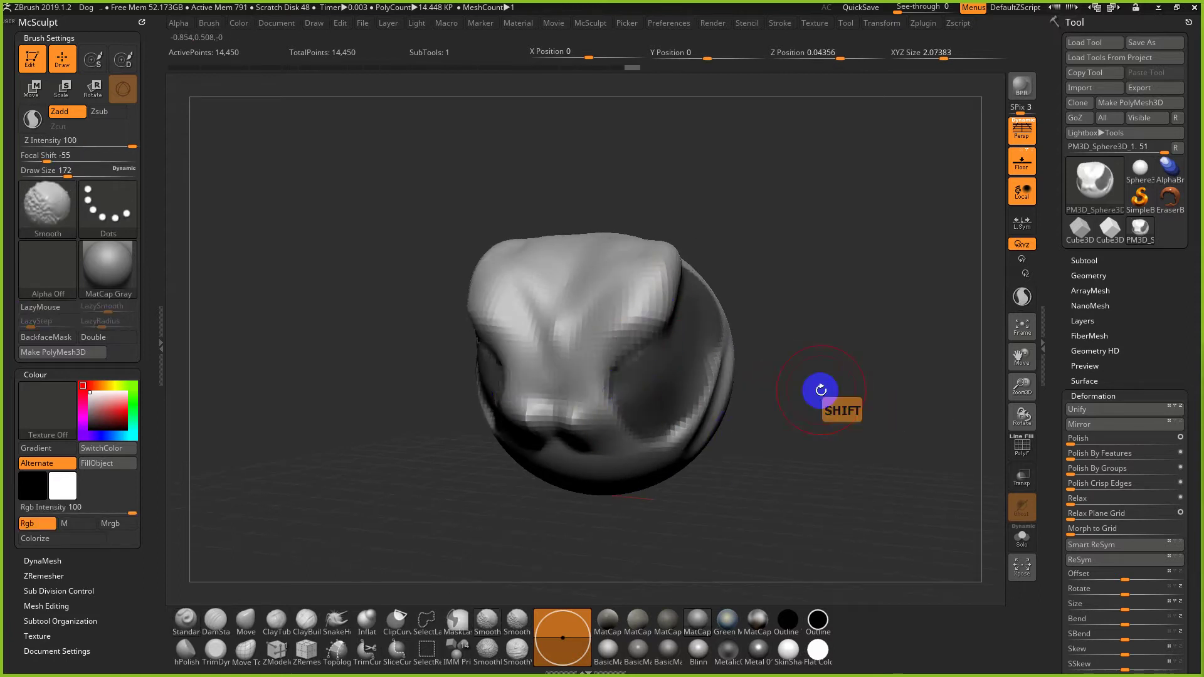
pyautogui.keyDown('shift'); pyautogui.moveTo(820, 387); pyautogui.dragTo(793, 394); pyautogui.keyUp('shift')
pyautogui.moveTo(562, 303)
pyautogui.keyDown('shift'); pyautogui.mouseDown()
pyautogui.moveTo(554, 407)
pyautogui.moveTo(604, 255)
pyautogui.moveTo(516, 404)
pyautogui.moveTo(554, 323)
pyautogui.moveTo(569, 414)
pyautogui.mouseUp(); pyautogui.keyUp('shift')
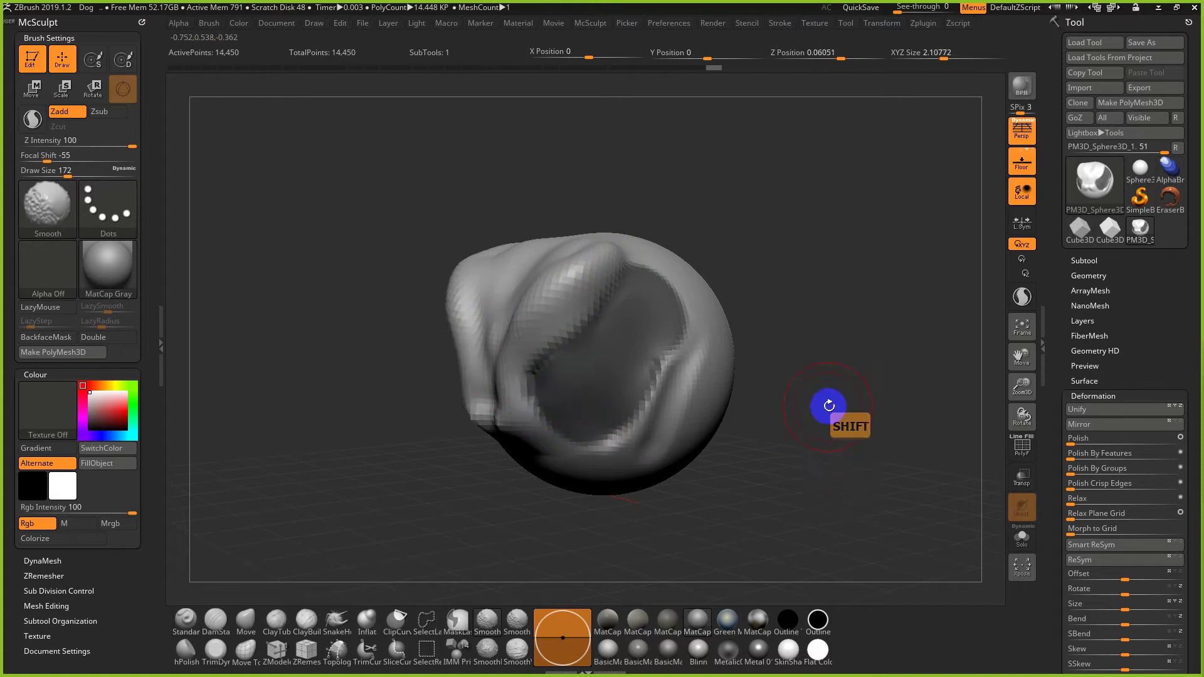
pyautogui.moveTo(828, 404)
pyautogui.keyDown('shift'); pyautogui.mouseDown()
pyautogui.moveTo(819, 420)
pyautogui.moveTo(837, 408)
pyautogui.mouseUp(); pyautogui.keyUp('shift')
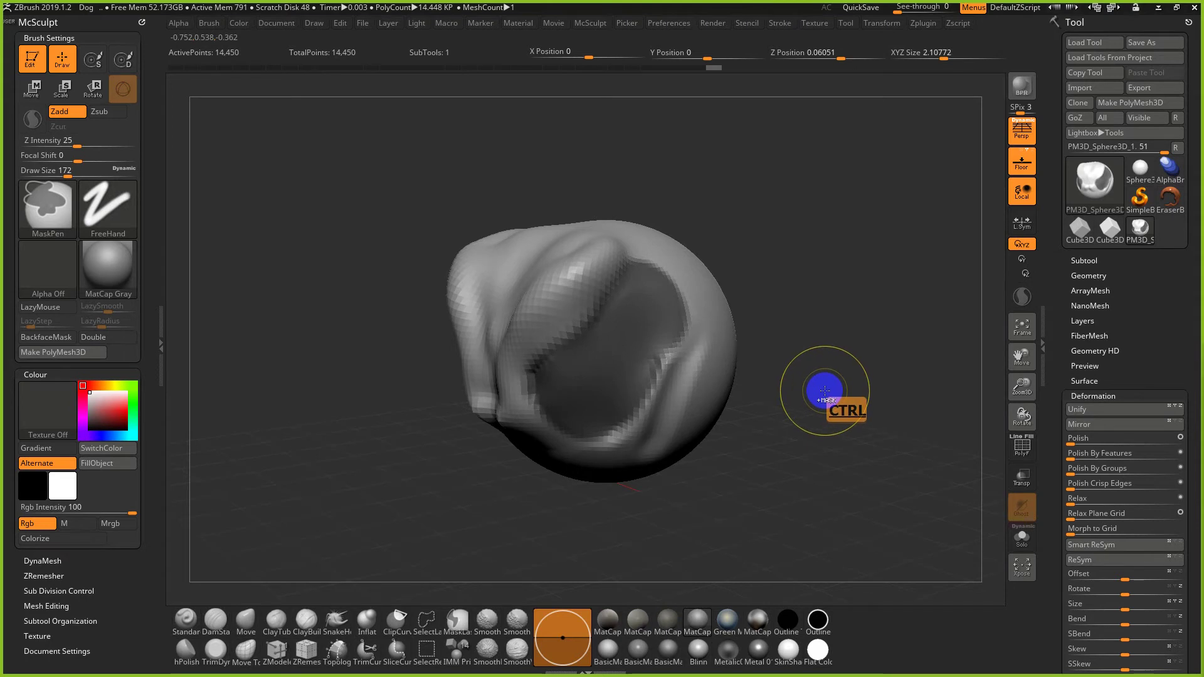
# Step: Set the draw size to 136 and invert the mask so that only the side patch can be sculpted
pyautogui.keyDown('ctrl'); pyautogui.click(824, 390); pyautogui.keyUp('ctrl')
pyautogui.press('s')
pyautogui.moveTo(791, 383); pyautogui.dragTo(780, 382)
pyautogui.keyDown('ctrl'); pyautogui.click(882, 375); pyautogui.keyUp('ctrl')
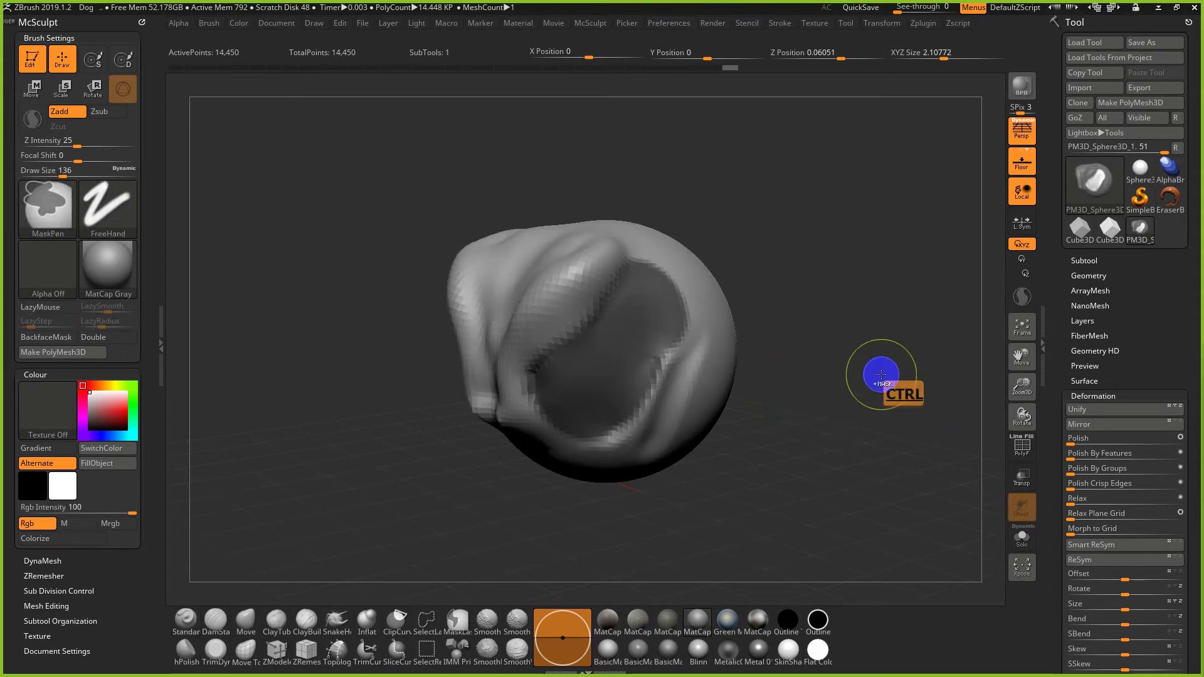
pyautogui.hotkey('ctrl', 'shift', 'z')
pyautogui.keyDown('ctrl'); pyautogui.click(882, 374); pyautogui.keyUp('ctrl')
pyautogui.keyDown('ctrl'); pyautogui.click(882, 375); pyautogui.keyUp('ctrl')
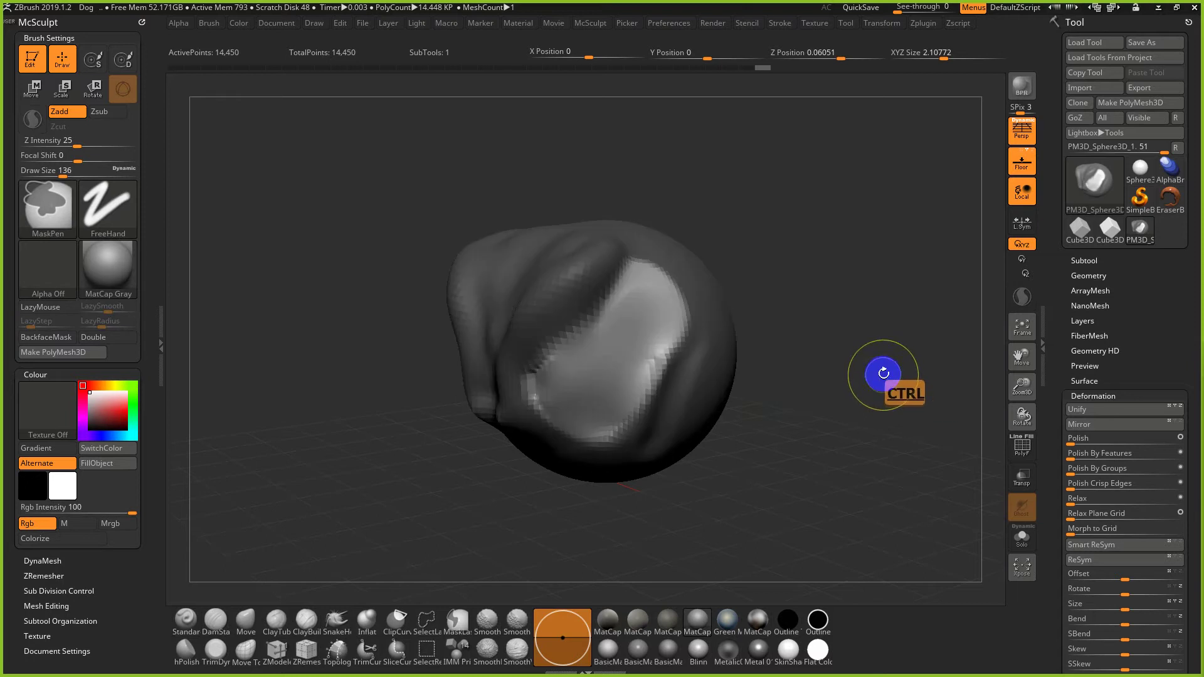
# Step: Set the draw size to 62 and carve diagonal grooves into the unmasked side patch
pyautogui.moveTo(882, 374); pyautogui.dragTo(811, 394)
pyautogui.press('s')
pyautogui.moveTo(611, 342)
pyautogui.mouseDown()
pyautogui.moveTo(595, 343)
pyautogui.moveTo(618, 428)
pyautogui.moveTo(639, 403)
pyautogui.mouseUp()
pyautogui.keyDown('alt'); pyautogui.moveTo(609, 320); pyautogui.dragTo(646, 373); pyautogui.keyUp('alt')
pyautogui.keyDown('alt'); pyautogui.moveTo(610, 274); pyautogui.dragTo(681, 345); pyautogui.keyUp('alt')
pyautogui.moveTo(868, 382); pyautogui.dragTo(903, 370)
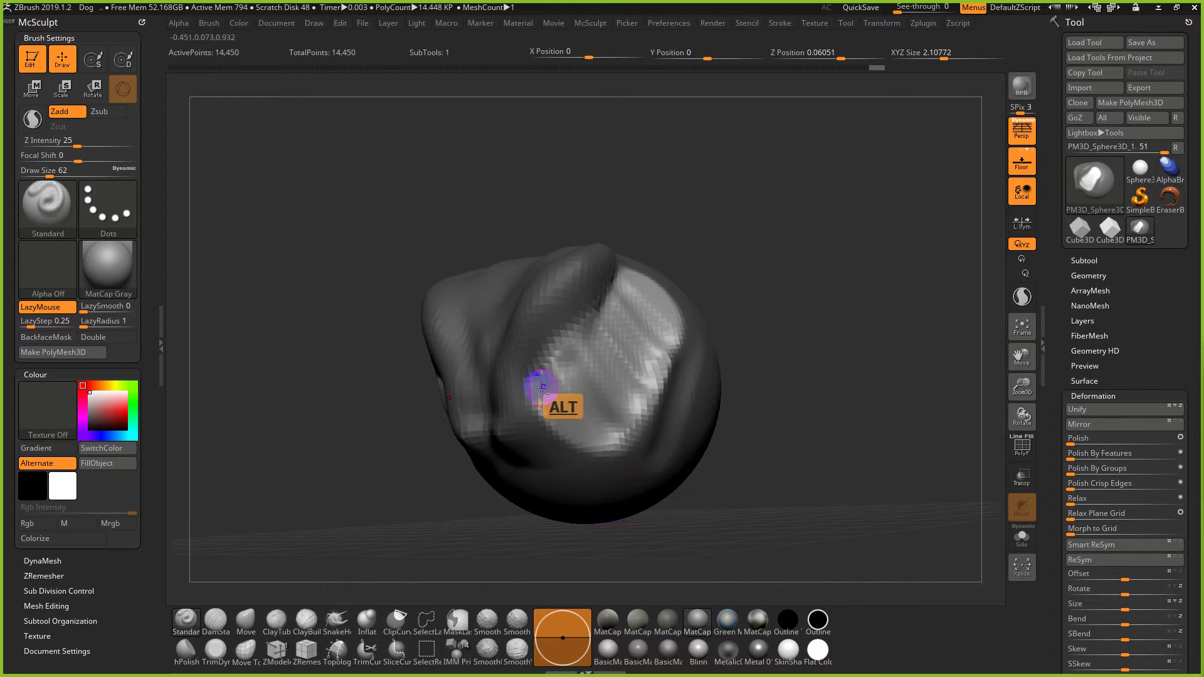
# Step: Invert the mask back onto the grooved patch, clear it completely, and check the masking brush
pyautogui.moveTo(820, 497)
pyautogui.keyDown('alt'); pyautogui.mouseDown()
pyautogui.moveTo(820, 530)
pyautogui.moveTo(820, 449)
pyautogui.mouseUp(); pyautogui.keyUp('alt')
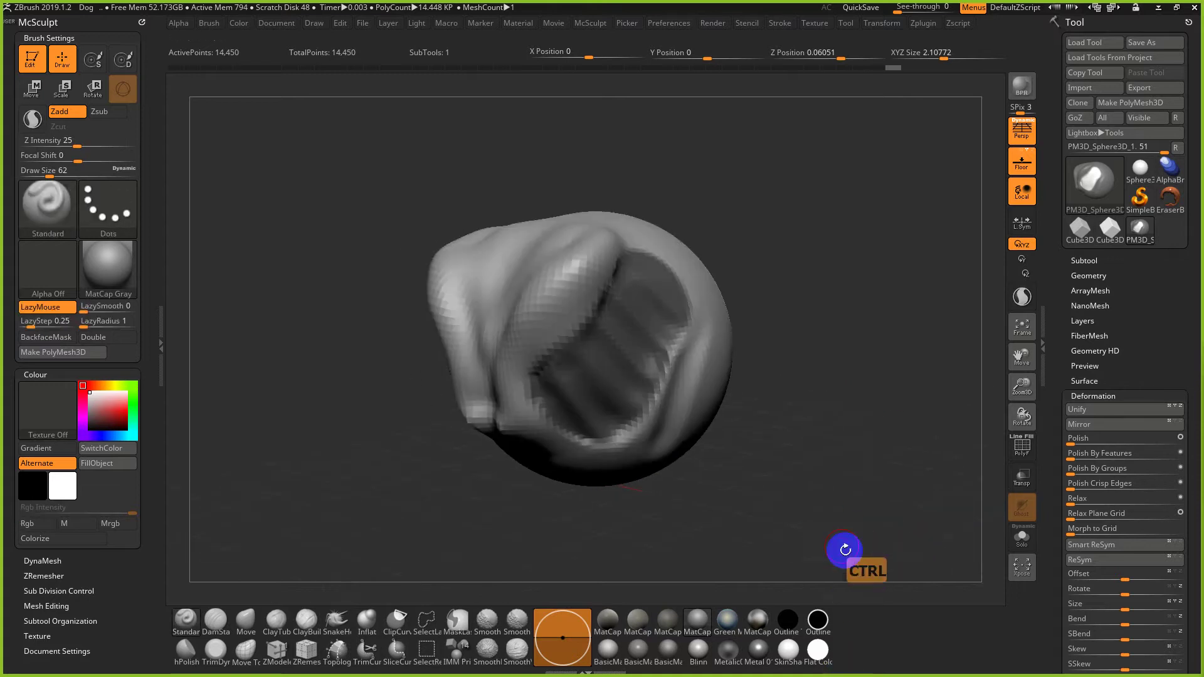
pyautogui.moveTo(846, 549)
pyautogui.keyDown('alt'); pyautogui.mouseDown()
pyautogui.moveTo(881, 516)
pyautogui.moveTo(800, 498)
pyautogui.mouseUp(); pyautogui.keyUp('alt')
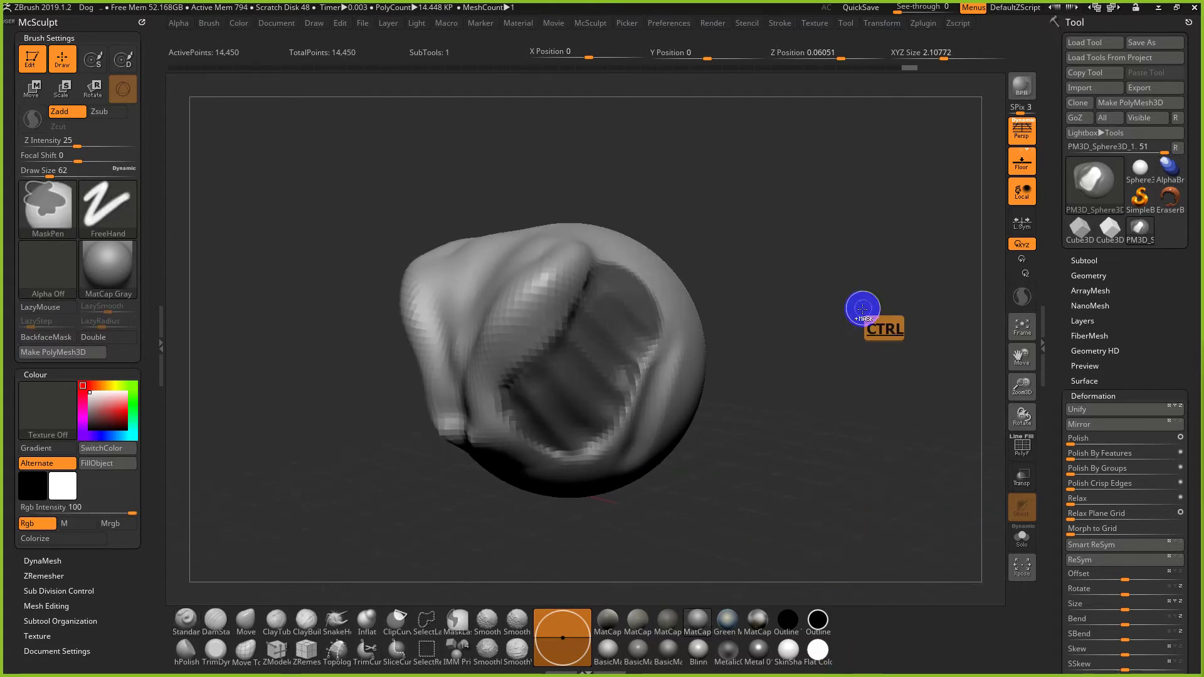
pyautogui.keyDown('ctrl'); pyautogui.moveTo(861, 308); pyautogui.dragTo(760, 482); pyautogui.keyUp('ctrl')
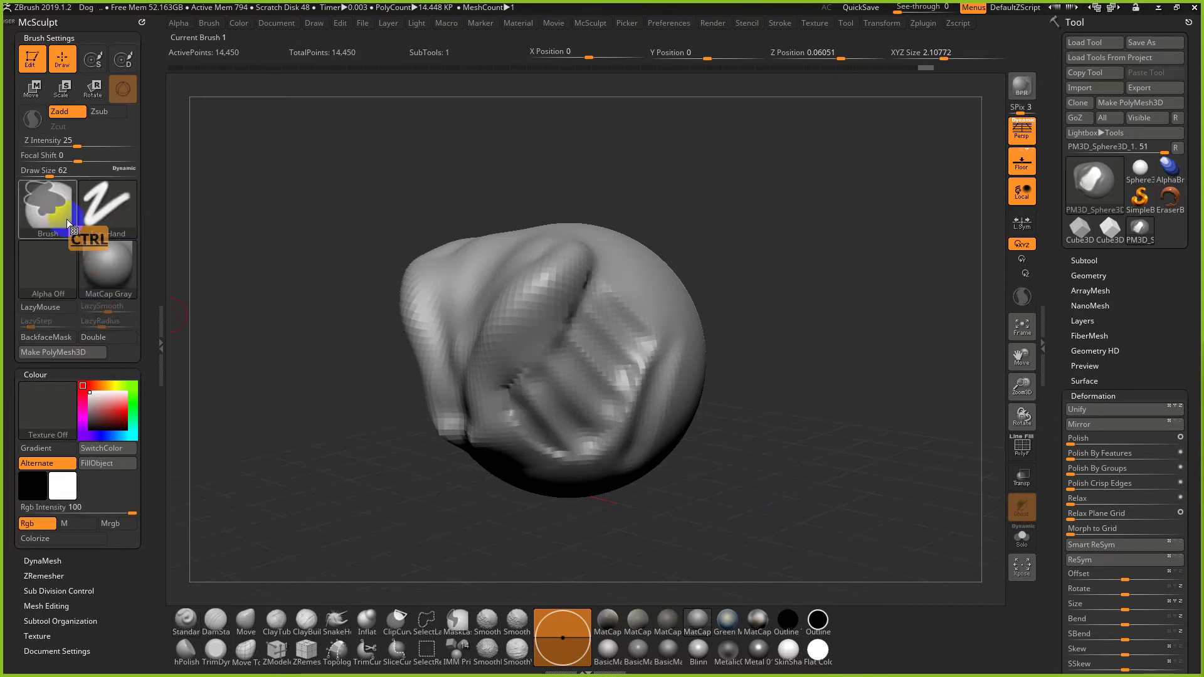
pyautogui.moveTo(62, 221)
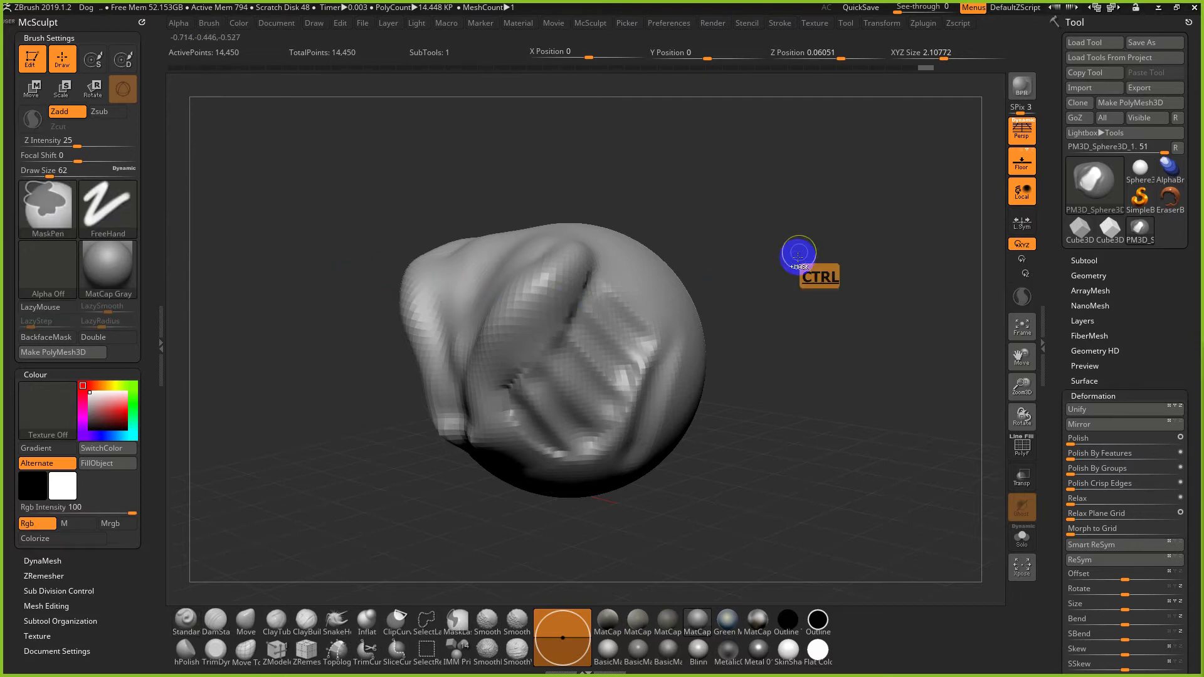
# Step: Mask the upper half of the sculpt with a rectangle, invert the mask back and forth, and clear it
pyautogui.keyDown('ctrl'); pyautogui.moveTo(794, 208); pyautogui.dragTo(325, 359); pyautogui.keyUp('ctrl')
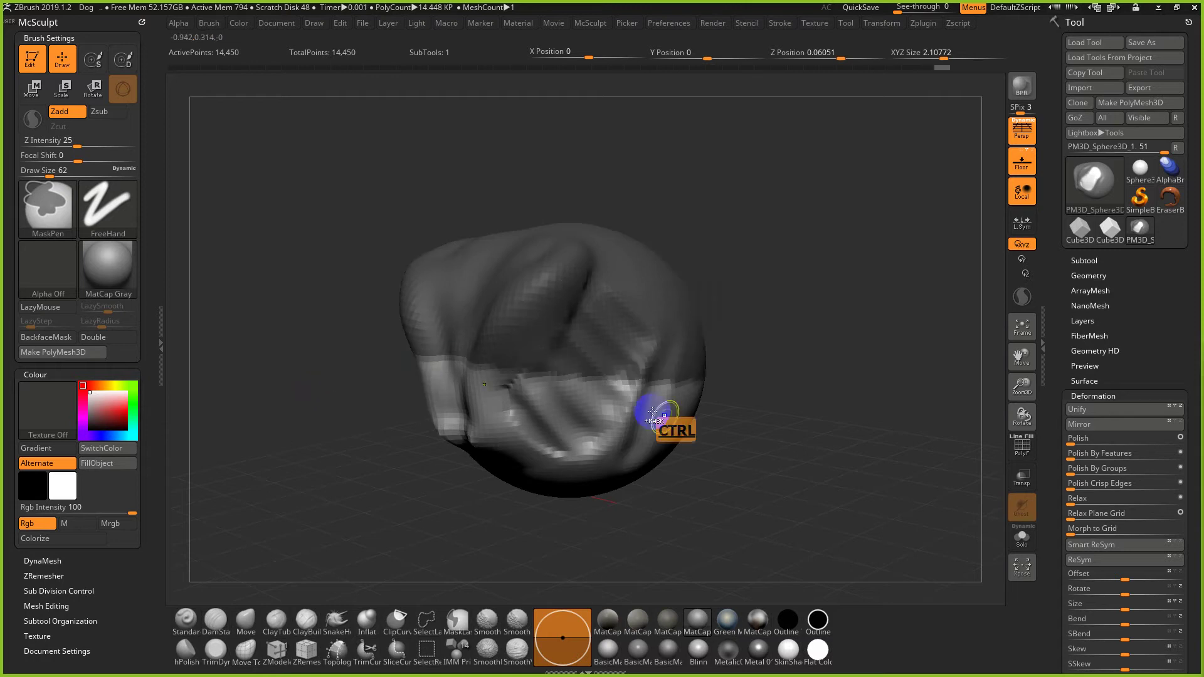
pyautogui.keyDown('ctrl'); pyautogui.click(815, 475); pyautogui.keyUp('ctrl')
pyautogui.keyDown('ctrl'); pyautogui.click(815, 474); pyautogui.keyUp('ctrl')
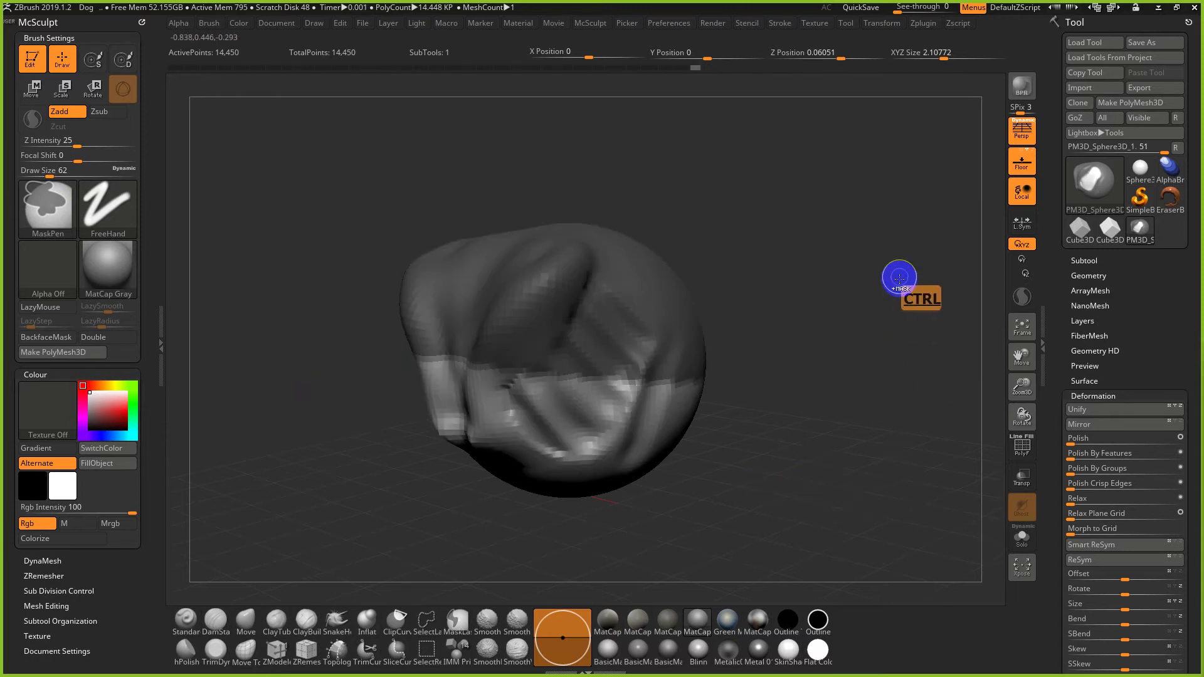
pyautogui.moveTo(898, 255)
pyautogui.keyDown('ctrl'); pyautogui.mouseDown()
pyautogui.moveTo(813, 451)
pyautogui.moveTo(823, 425)
pyautogui.mouseUp(); pyautogui.keyUp('ctrl')
# Step: Isolate the sculpt's upper half with SelectRect, show the whole mesh, and undo that to return to the partial view
pyautogui.press('ctrl')
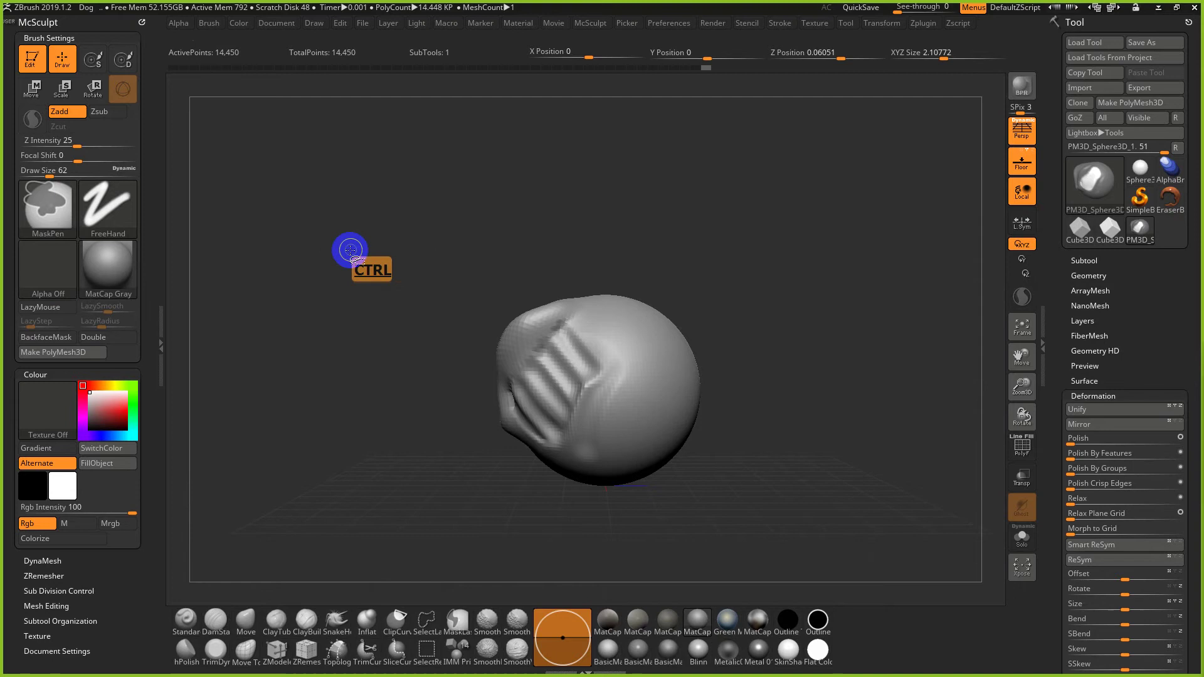
pyautogui.press('shift')
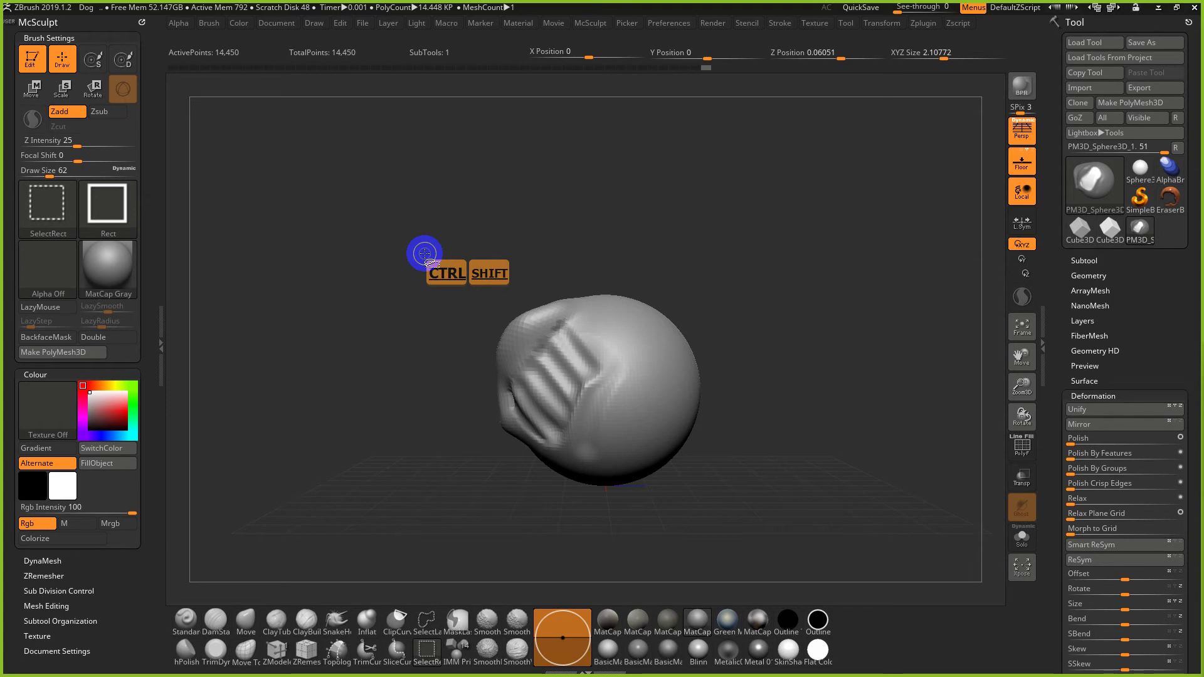
pyautogui.moveTo(404, 249)
pyautogui.keyDown('ctrl'); pyautogui.keyDown('shift'); pyautogui.mouseDown()
pyautogui.moveTo(612, 351)
pyautogui.moveTo(775, 380)
pyautogui.moveTo(787, 385)
pyautogui.moveTo(782, 411)
pyautogui.moveTo(871, 436)
pyautogui.moveTo(809, 401)
pyautogui.mouseUp(); pyautogui.keyUp('shift'); pyautogui.keyUp('ctrl')
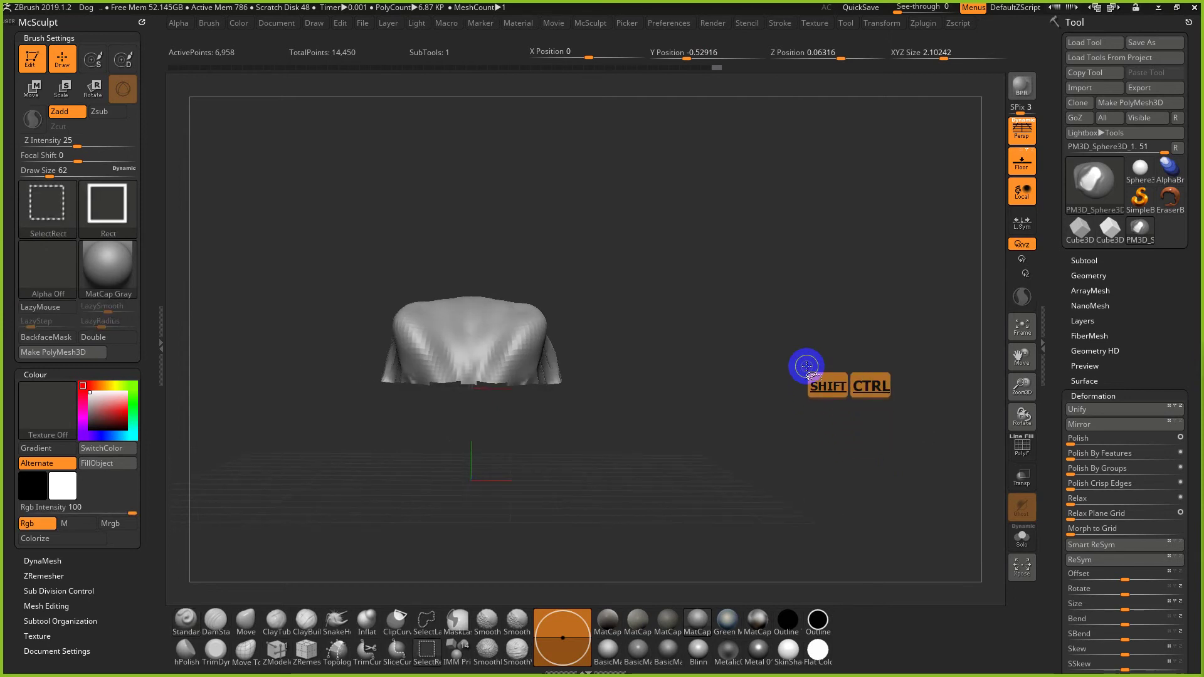
pyautogui.keyDown('ctrl'); pyautogui.keyDown('shift'); pyautogui.click(814, 365); pyautogui.keyUp('shift'); pyautogui.keyUp('ctrl')
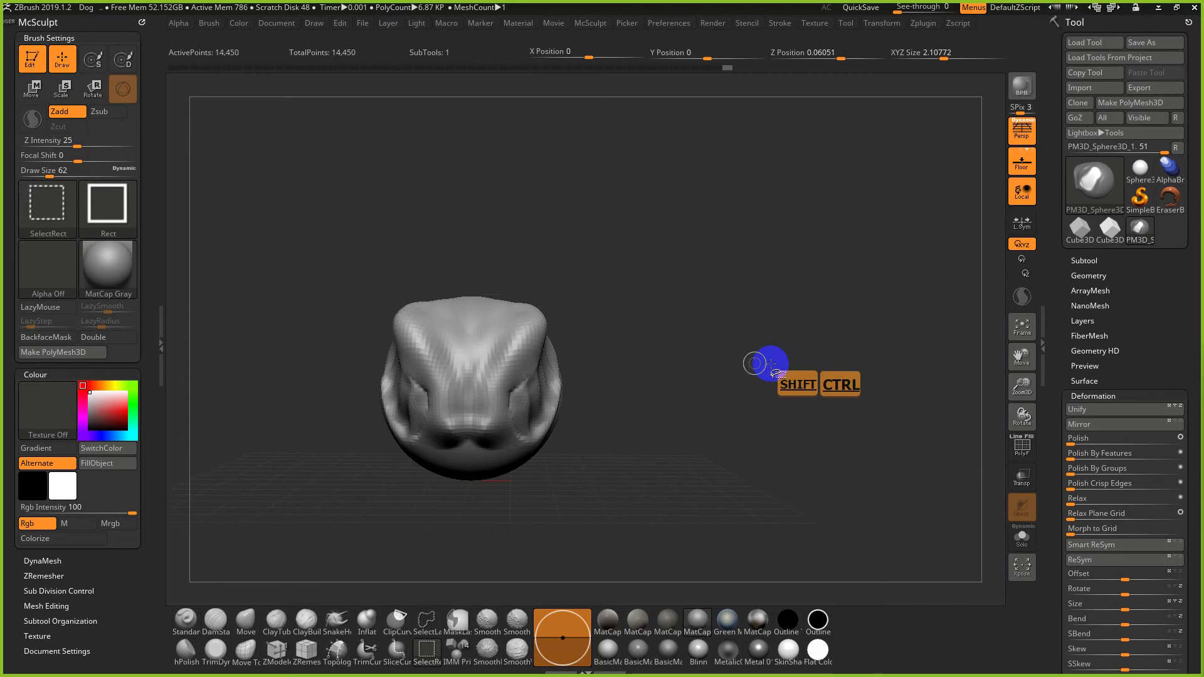
pyautogui.hotkey('ctrl', 'z')
pyautogui.keyDown('alt'); pyautogui.moveTo(533, 344); pyautogui.dragTo(768, 376); pyautogui.keyUp('alt')
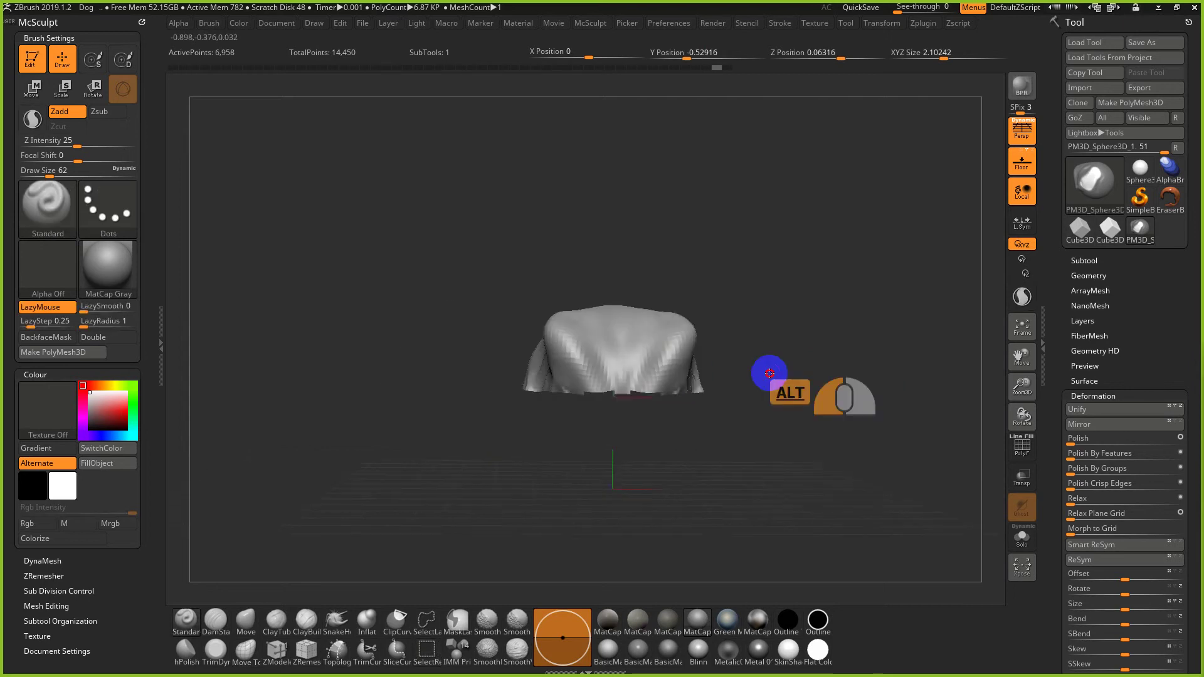
# Step: Swap visibility repeatedly between the sculpt's upper and lower halves, then show the entire mesh again
pyautogui.keyDown('ctrl'); pyautogui.keyDown('shift'); pyautogui.click(652, 352); pyautogui.keyUp('shift'); pyautogui.keyUp('ctrl')
pyautogui.keyDown('ctrl'); pyautogui.keyDown('shift'); pyautogui.click(646, 427); pyautogui.keyUp('shift'); pyautogui.keyUp('ctrl')
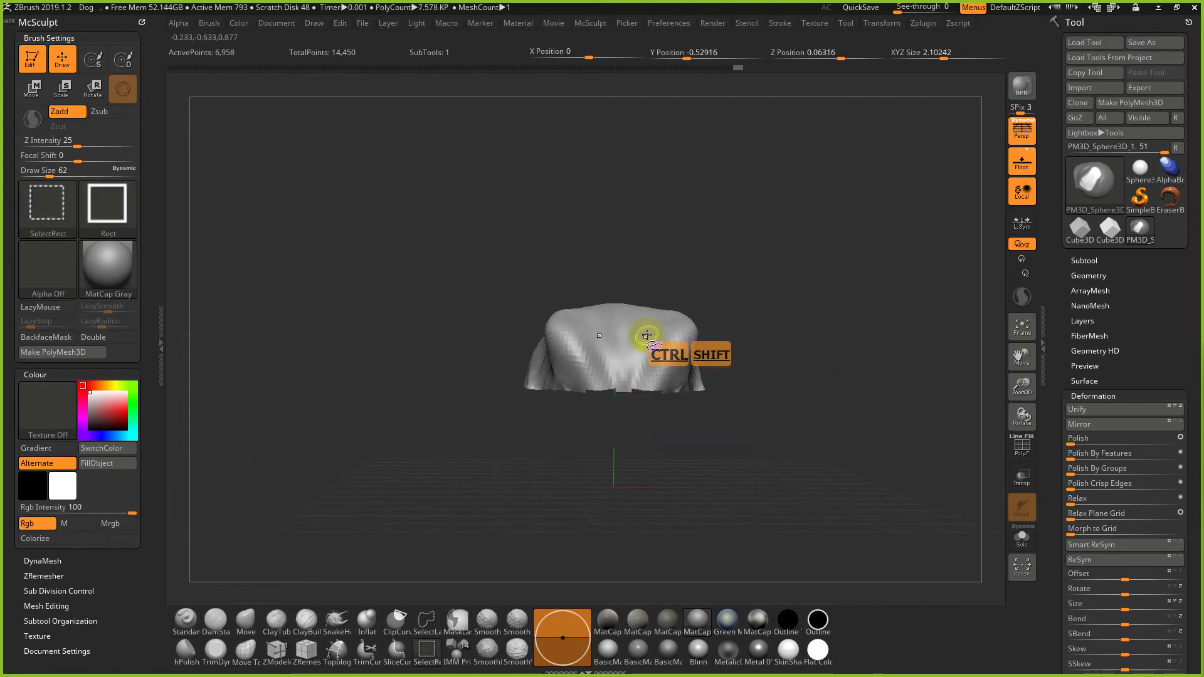
pyautogui.keyDown('ctrl'); pyautogui.keyDown('shift'); pyautogui.click(649, 333); pyautogui.keyUp('shift'); pyautogui.keyUp('ctrl')
pyautogui.keyDown('ctrl'); pyautogui.keyDown('shift'); pyautogui.click(637, 428); pyautogui.keyUp('shift'); pyautogui.keyUp('ctrl')
pyautogui.keyDown('ctrl'); pyautogui.keyDown('shift'); pyautogui.click(627, 335); pyautogui.keyUp('shift'); pyautogui.keyUp('ctrl')
pyautogui.keyDown('ctrl'); pyautogui.keyDown('shift'); pyautogui.click(602, 445); pyautogui.keyUp('shift'); pyautogui.keyUp('ctrl')
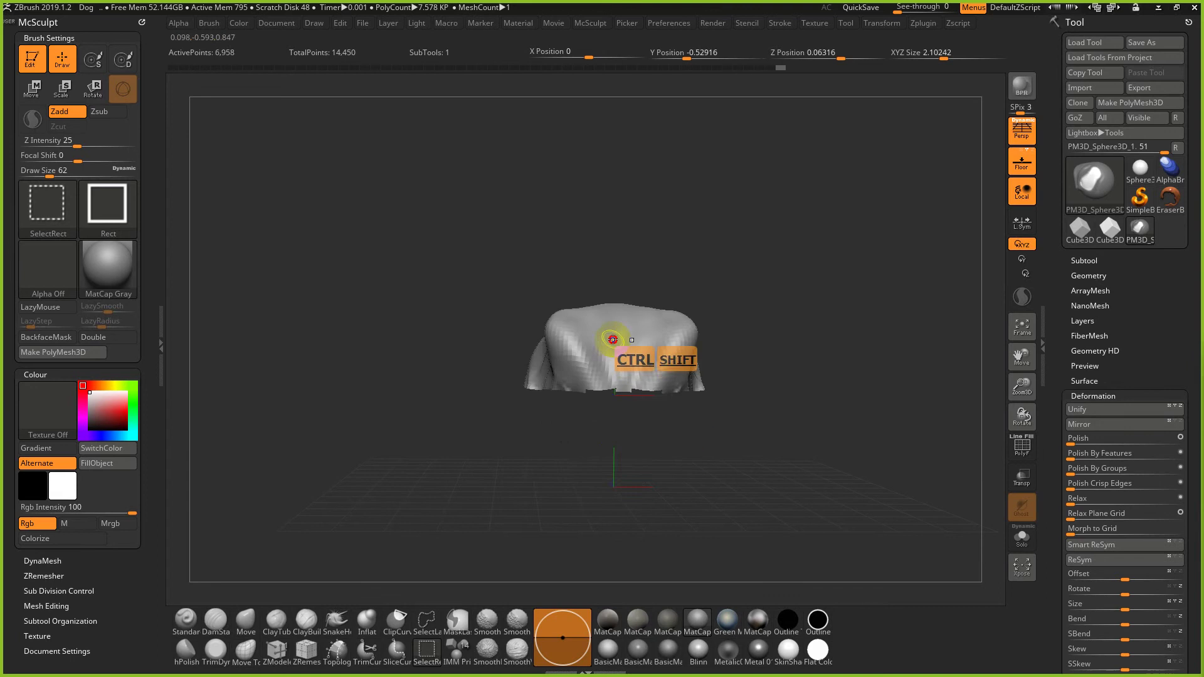
pyautogui.keyDown('ctrl'); pyautogui.keyDown('shift'); pyautogui.click(606, 336); pyautogui.keyUp('shift'); pyautogui.keyUp('ctrl')
pyautogui.keyDown('ctrl'); pyautogui.keyDown('shift'); pyautogui.click(600, 449); pyautogui.keyUp('shift'); pyautogui.keyUp('ctrl')
pyautogui.keyDown('ctrl'); pyautogui.keyDown('shift'); pyautogui.click(627, 333); pyautogui.keyUp('shift'); pyautogui.keyUp('ctrl')
pyautogui.keyDown('ctrl'); pyautogui.keyDown('shift'); pyautogui.click(607, 450); pyautogui.keyUp('shift'); pyautogui.keyUp('ctrl')
pyautogui.keyDown('ctrl'); pyautogui.keyDown('shift'); pyautogui.click(619, 350); pyautogui.keyUp('shift'); pyautogui.keyUp('ctrl')
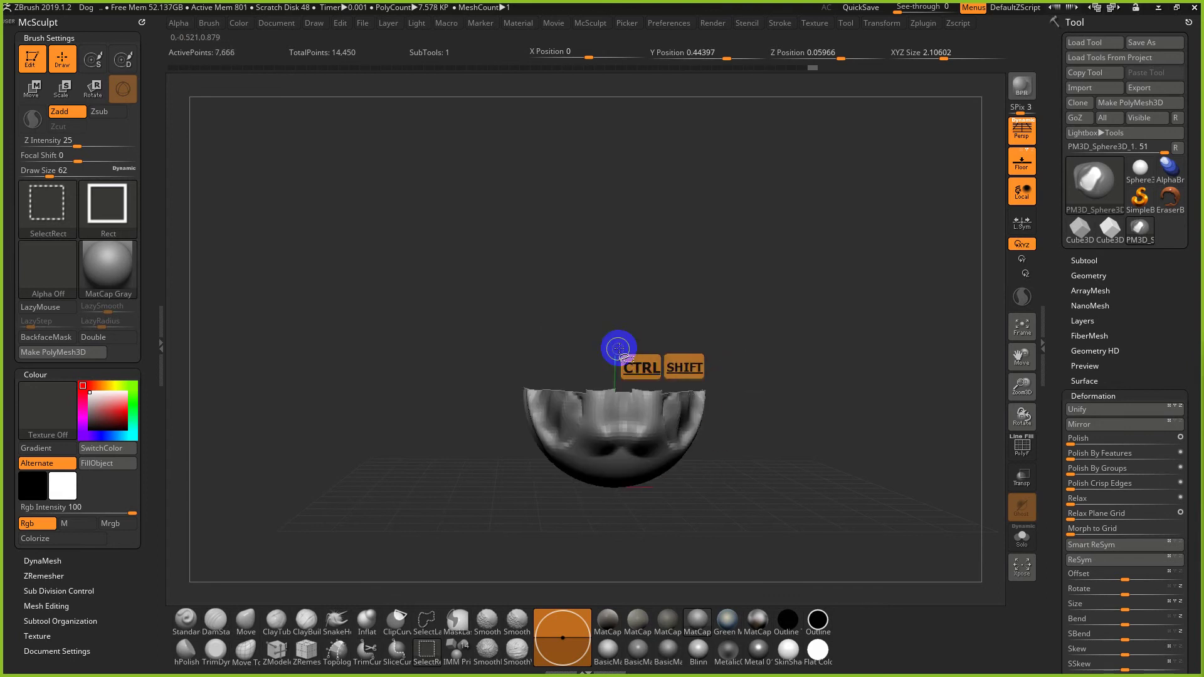
pyautogui.keyDown('ctrl'); pyautogui.keyDown('shift'); pyautogui.click(612, 431); pyautogui.keyUp('shift'); pyautogui.keyUp('ctrl')
pyautogui.keyDown('ctrl'); pyautogui.keyDown('shift'); pyautogui.click(622, 337); pyautogui.keyUp('shift'); pyautogui.keyUp('ctrl')
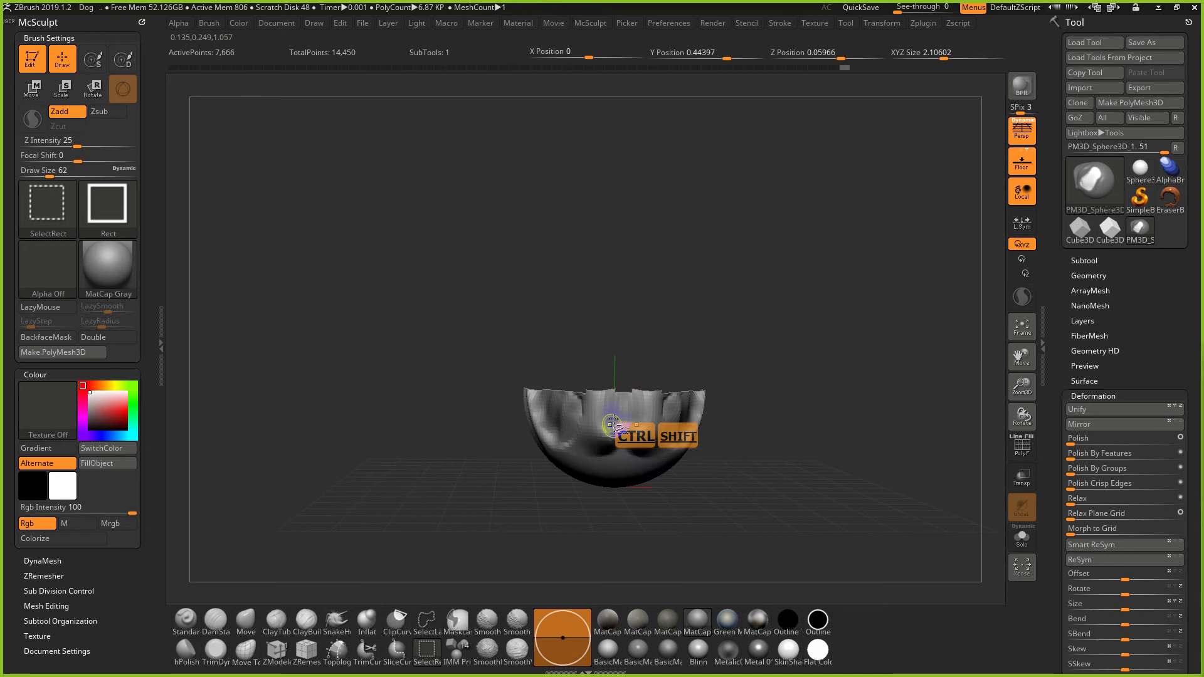
pyautogui.keyDown('ctrl'); pyautogui.keyDown('shift'); pyautogui.click(610, 447); pyautogui.keyUp('shift'); pyautogui.keyUp('ctrl')
pyautogui.keyDown('ctrl'); pyautogui.keyDown('shift'); pyautogui.moveTo(852, 328); pyautogui.dragTo(796, 416); pyautogui.keyUp('shift'); pyautogui.keyUp('ctrl')
pyautogui.keyDown('ctrl'); pyautogui.keyDown('shift'); pyautogui.click(789, 401); pyautogui.keyUp('shift'); pyautogui.keyUp('ctrl')
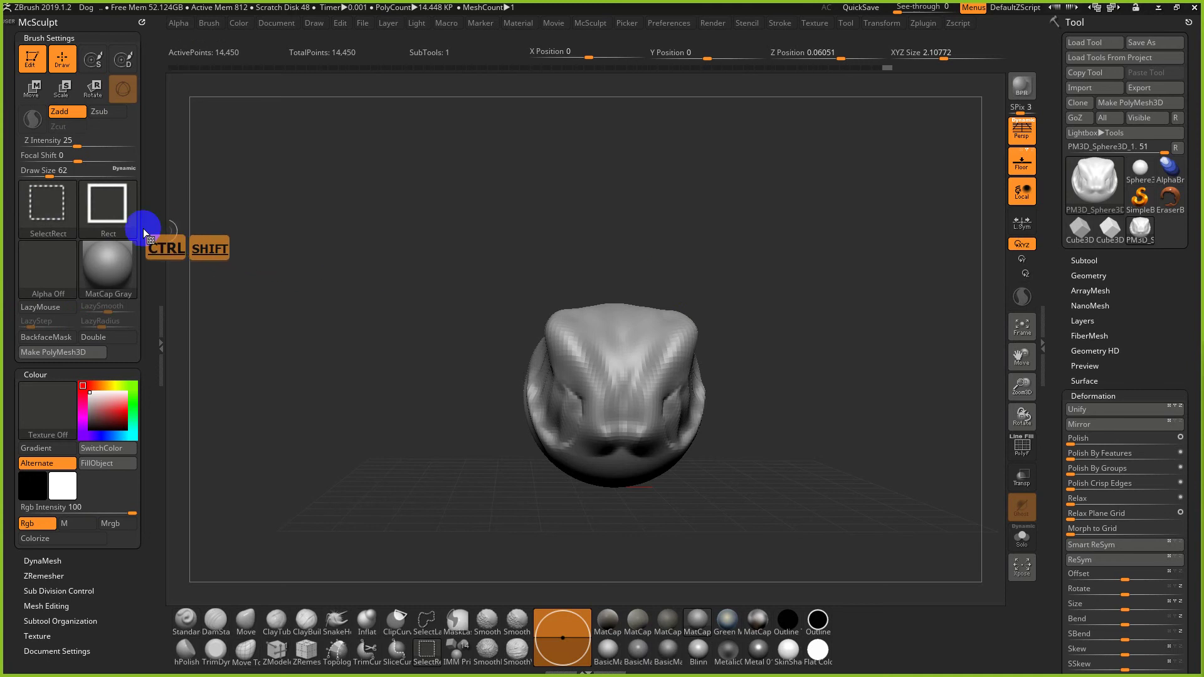
# Step: Examine the brushes available for selection and clipping, for masking, and for smoothing, leaving the current ones in place
pyautogui.click(59, 215)
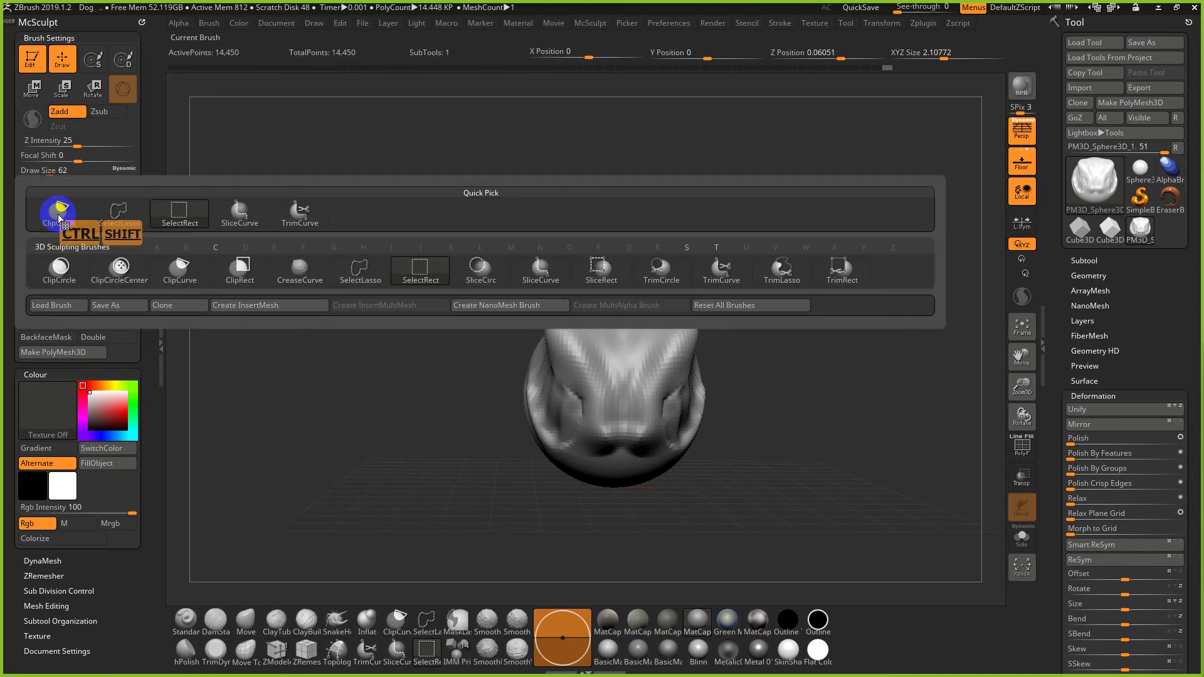
pyautogui.moveTo(194, 215)
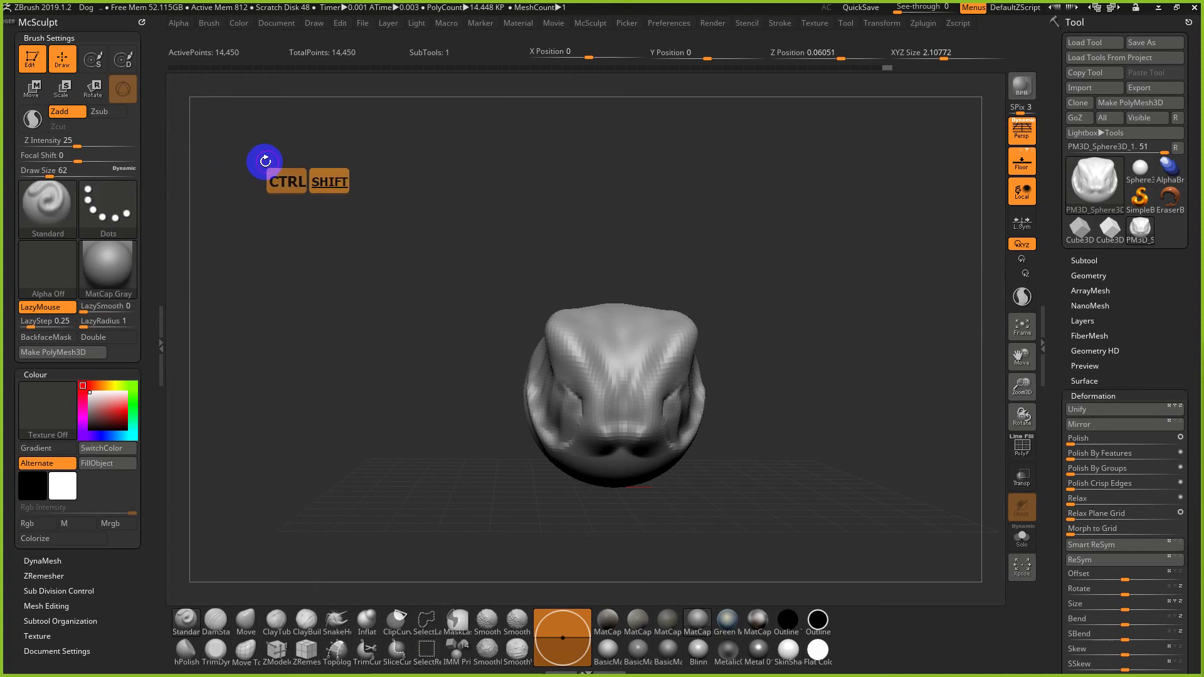
pyautogui.click(53, 209)
pyautogui.press('m')
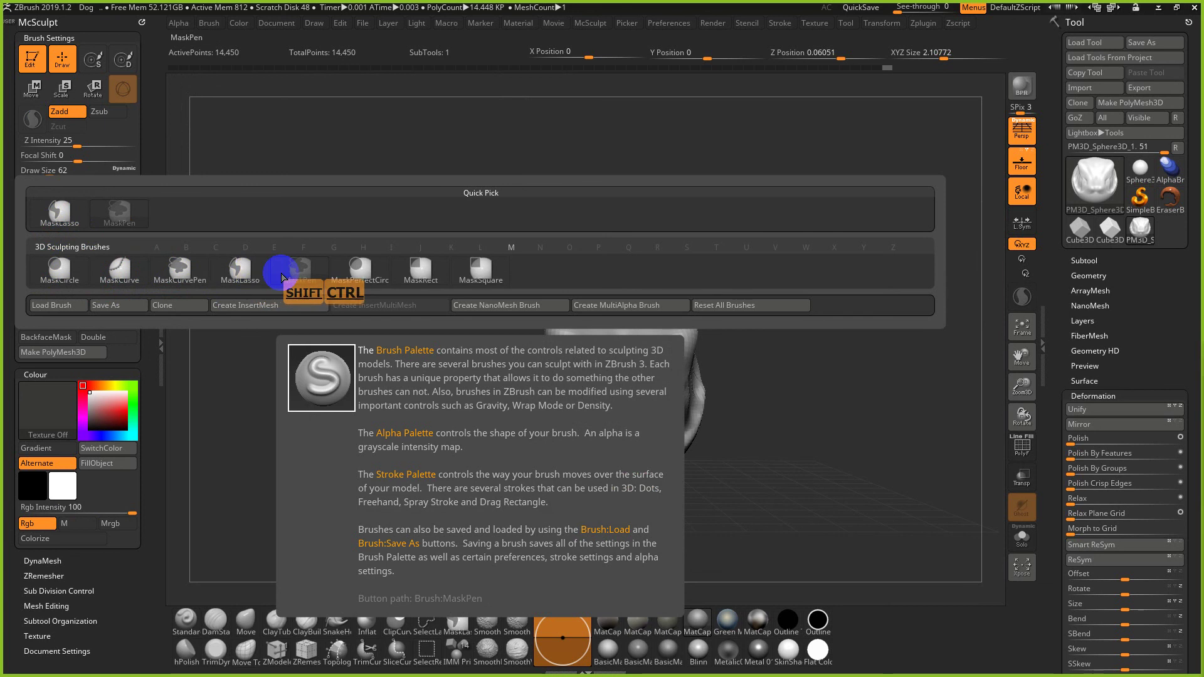
pyautogui.keyDown('ctrl'); pyautogui.keyDown('shift'); pyautogui.click(498, 274); pyautogui.keyUp('shift'); pyautogui.keyUp('ctrl')
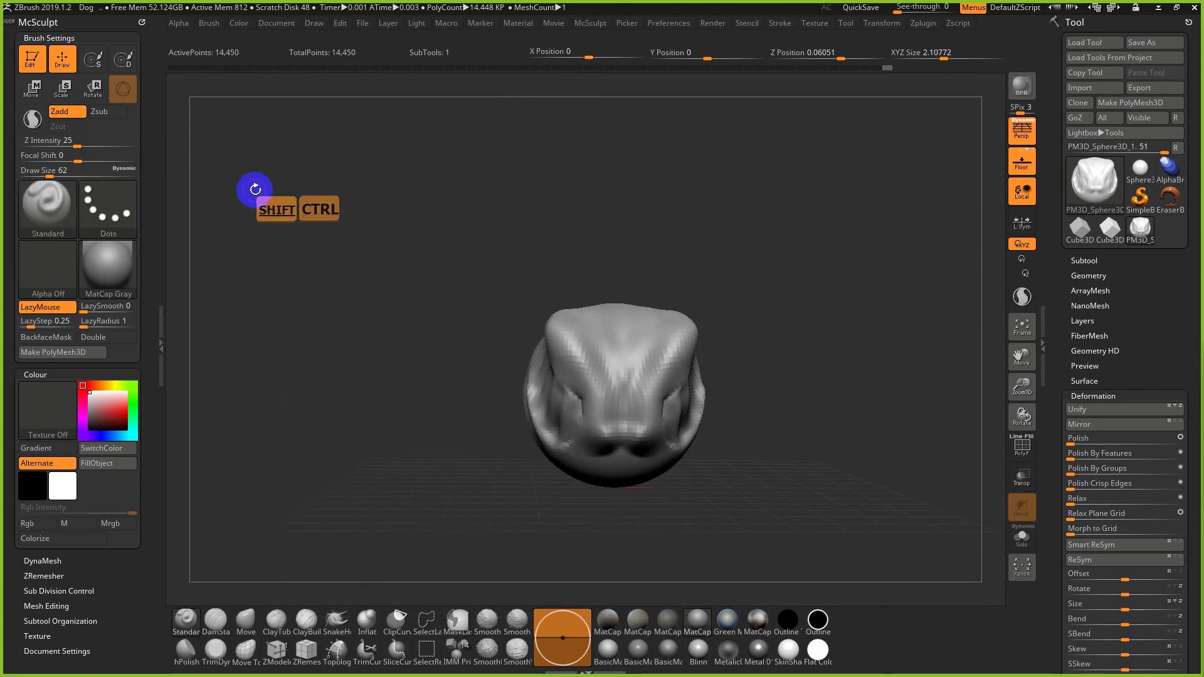
pyautogui.keyDown('shift'); pyautogui.click(50, 210); pyautogui.keyUp('shift')
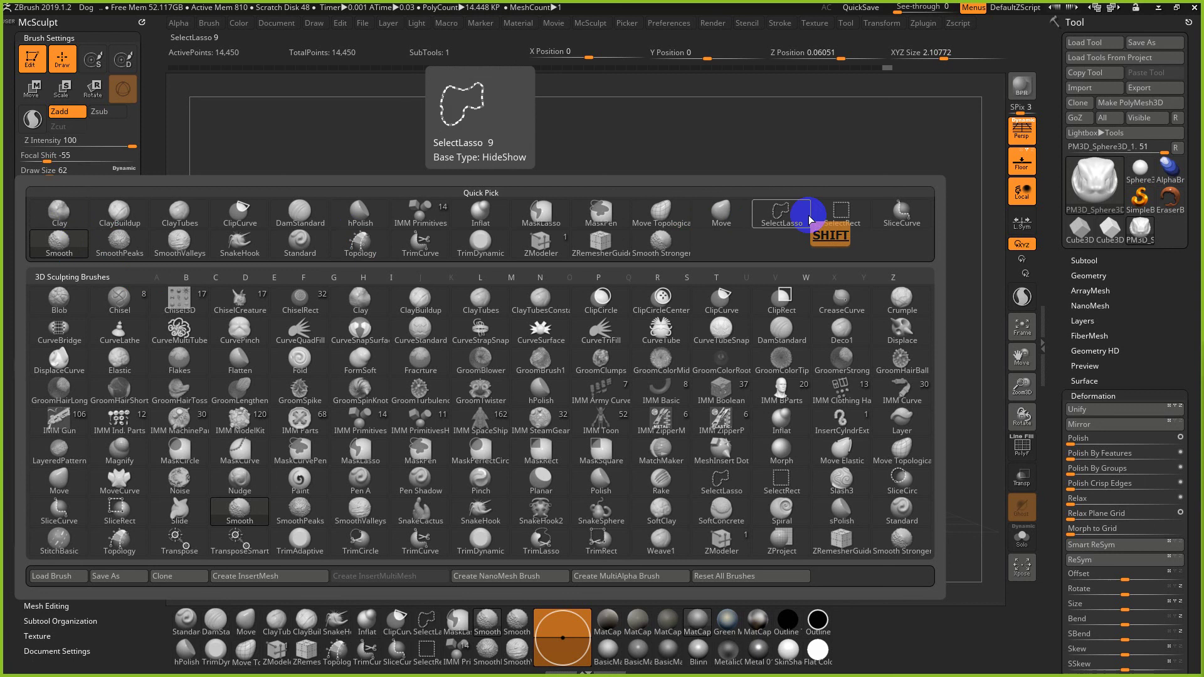
pyautogui.keyDown('shift'); pyautogui.click(685, 197); pyautogui.keyUp('shift')
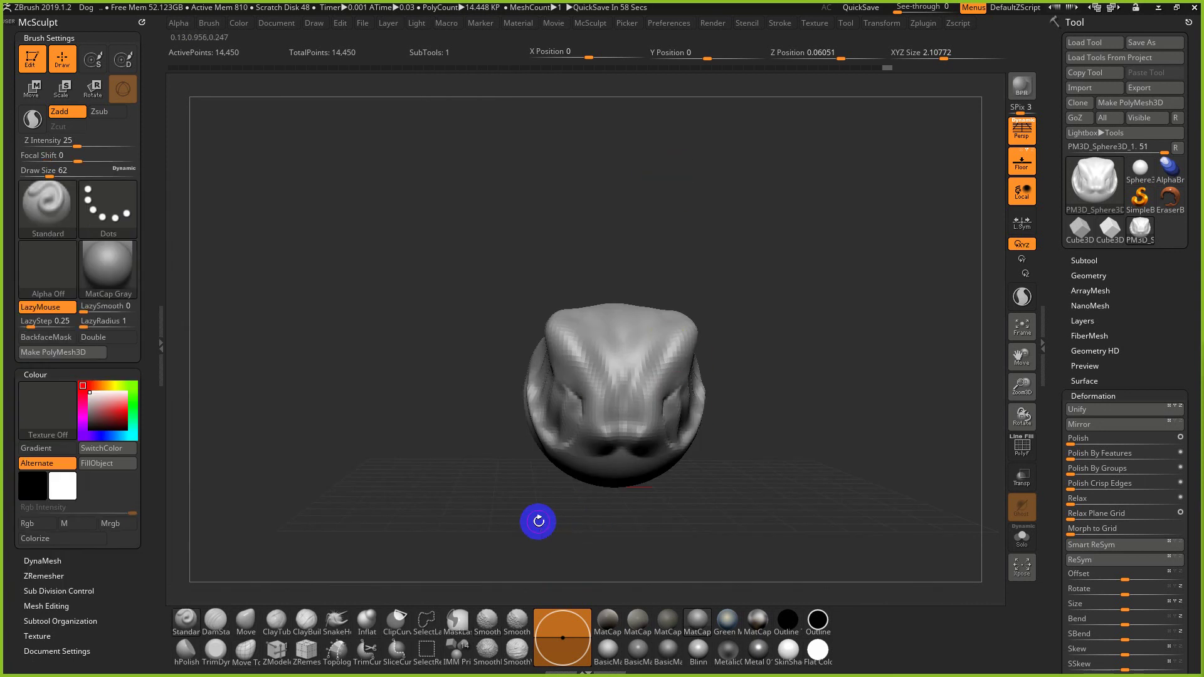
# Step: Set the draw size to 154 and smooth away the diagonal grooves on the side of the sculpt
pyautogui.moveTo(795, 504)
pyautogui.mouseDown()
pyautogui.moveTo(749, 484)
pyautogui.moveTo(766, 484)
pyautogui.mouseUp()
pyautogui.press('s')
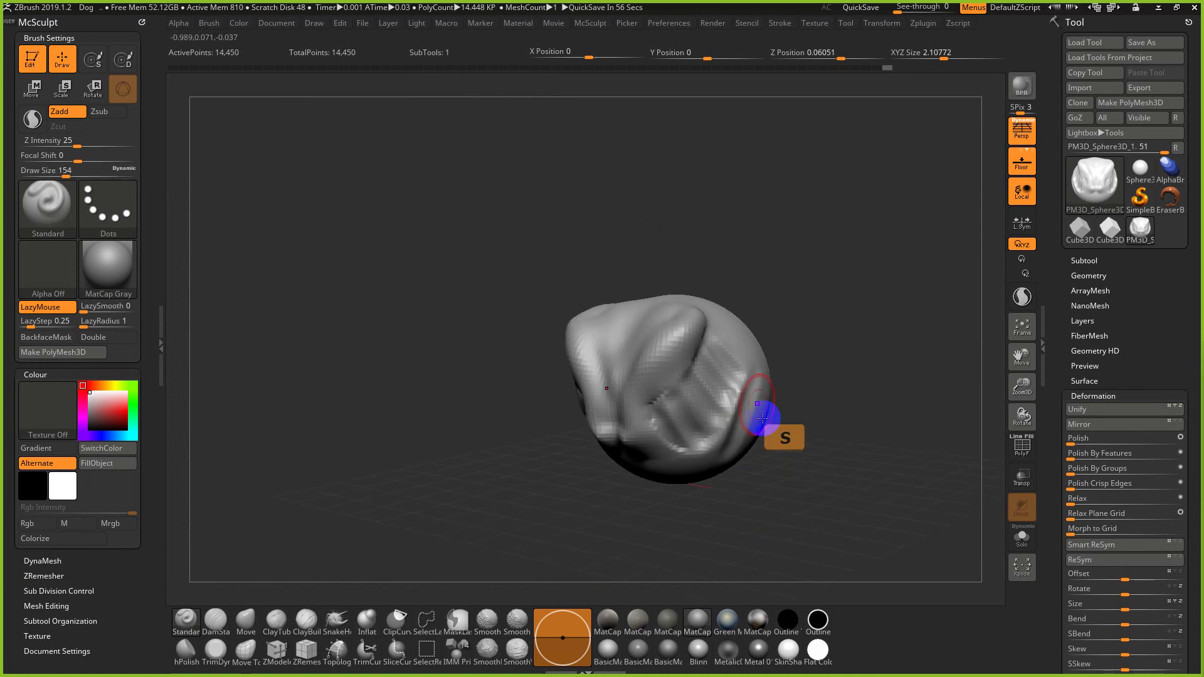
pyautogui.moveTo(715, 353)
pyautogui.keyDown('shift'); pyautogui.mouseDown()
pyautogui.moveTo(665, 444)
pyautogui.moveTo(727, 357)
pyautogui.moveTo(680, 422)
pyautogui.moveTo(720, 364)
pyautogui.mouseUp(); pyautogui.keyUp('shift')
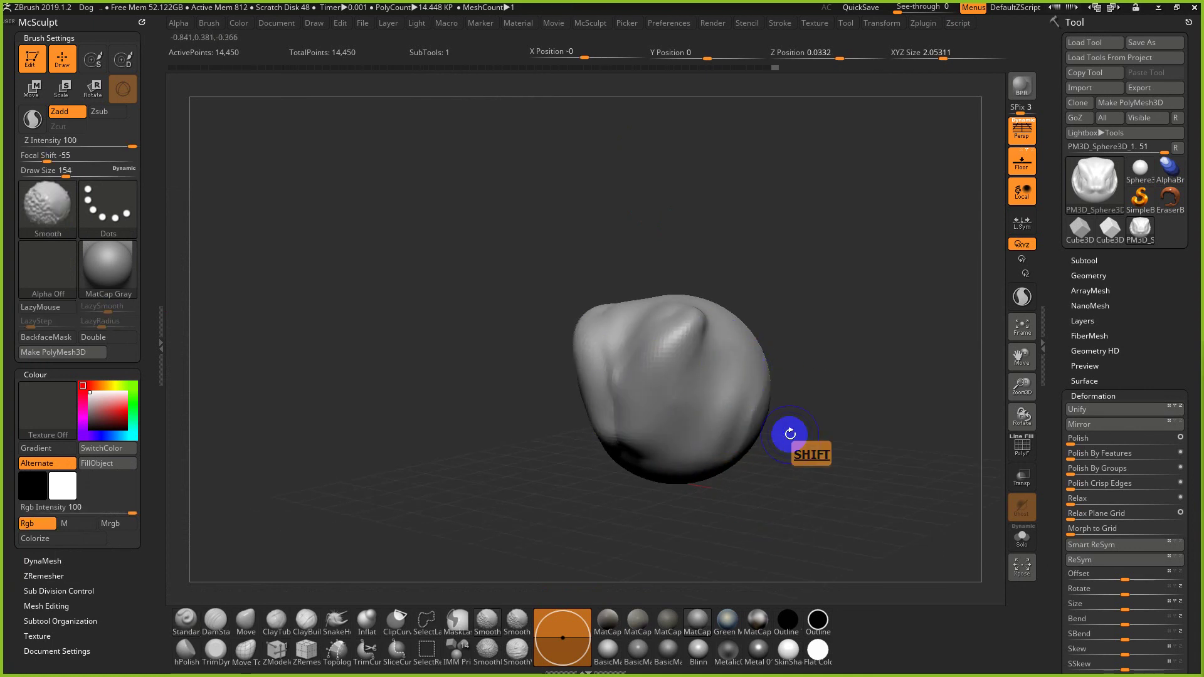